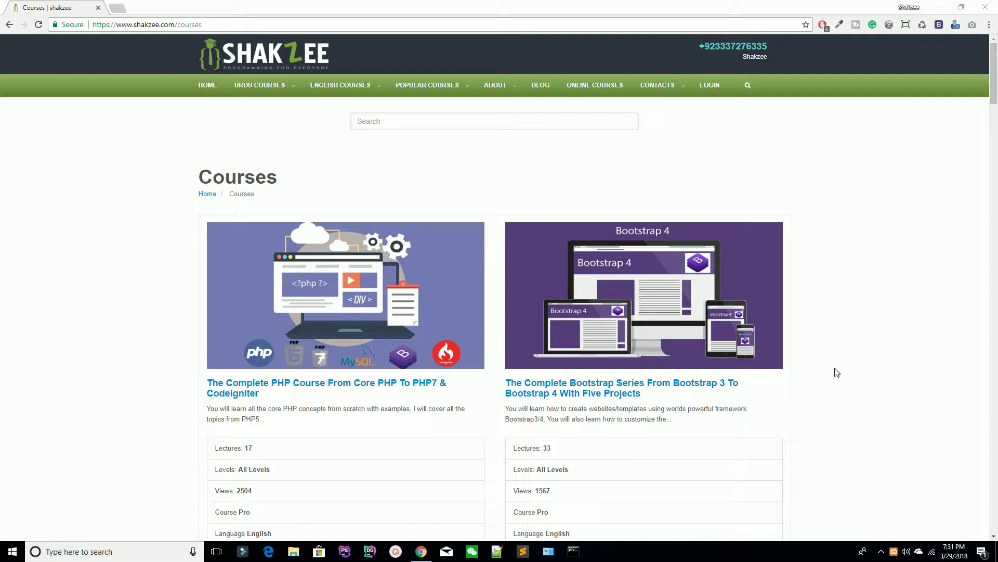
Search Google for "codeigniter" in a new browser tab and open the CodeIgniter Web Framework site.
key(ctrl+t)
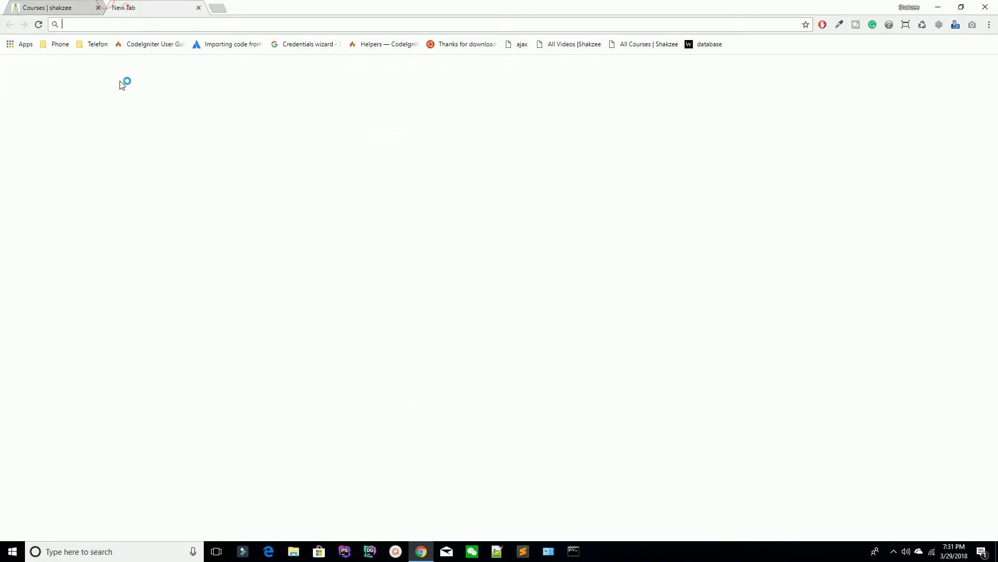
text(goog)
key(Return)
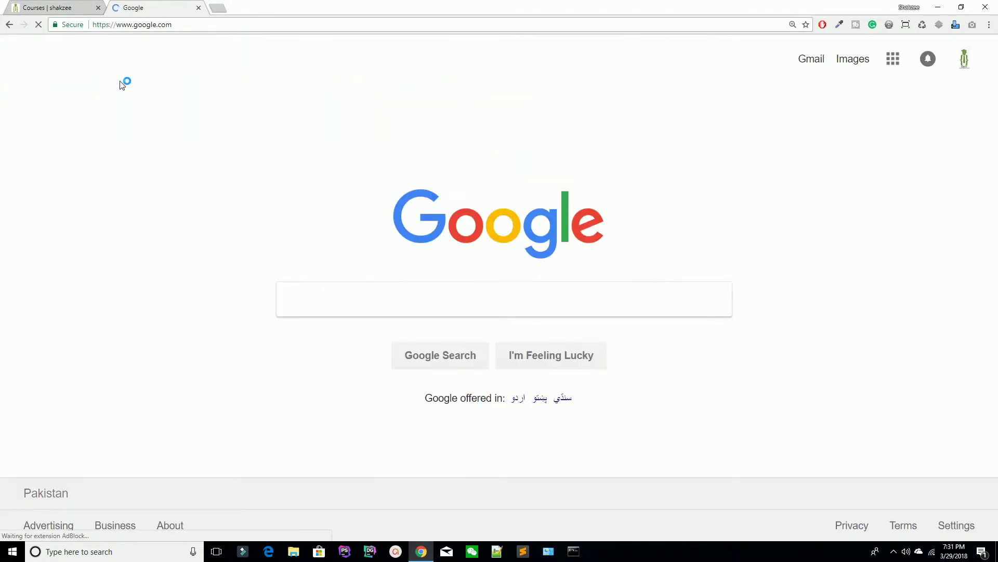
text(codeigniter)
key(Return)
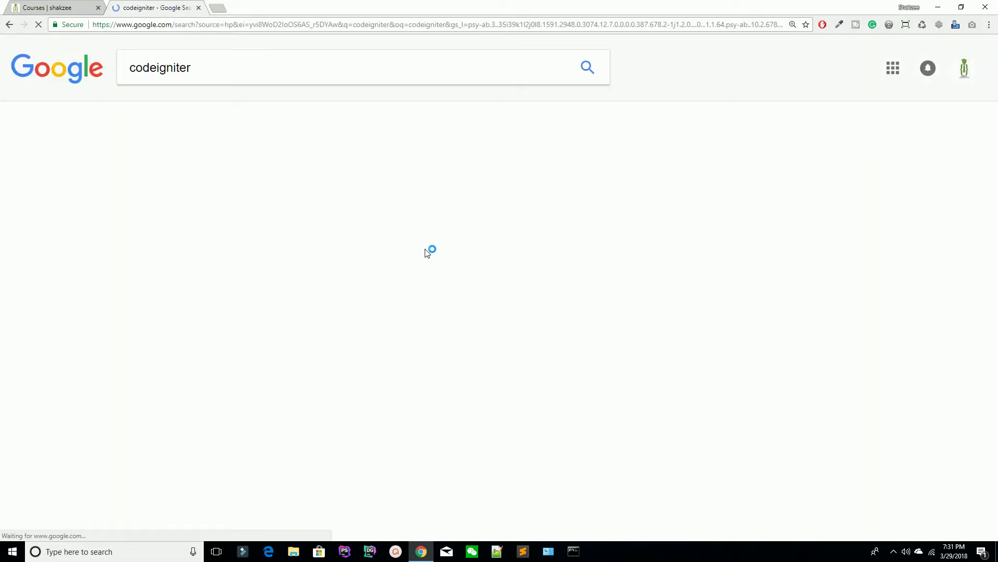
scroll(225, 215, down, 2)
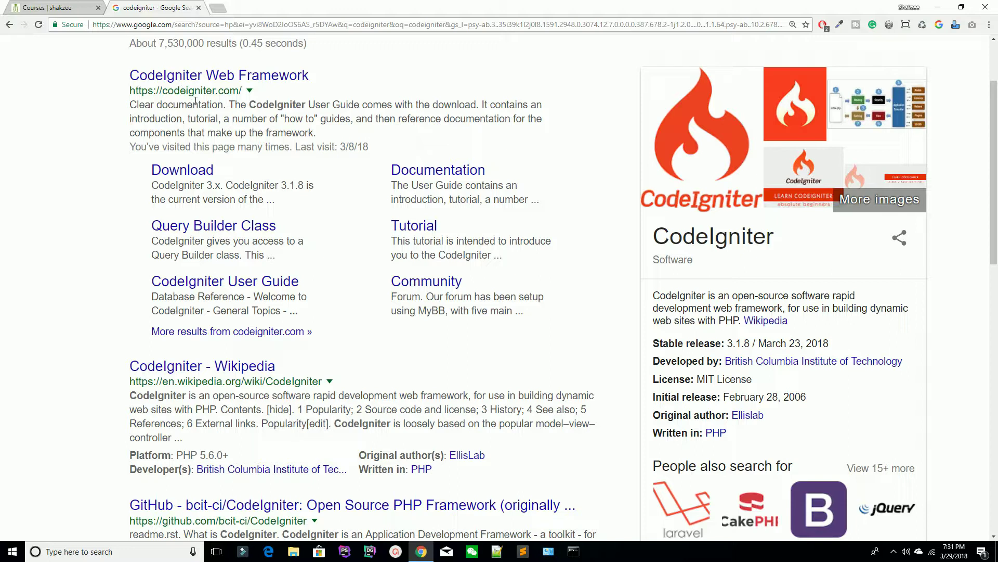
click(211, 78)
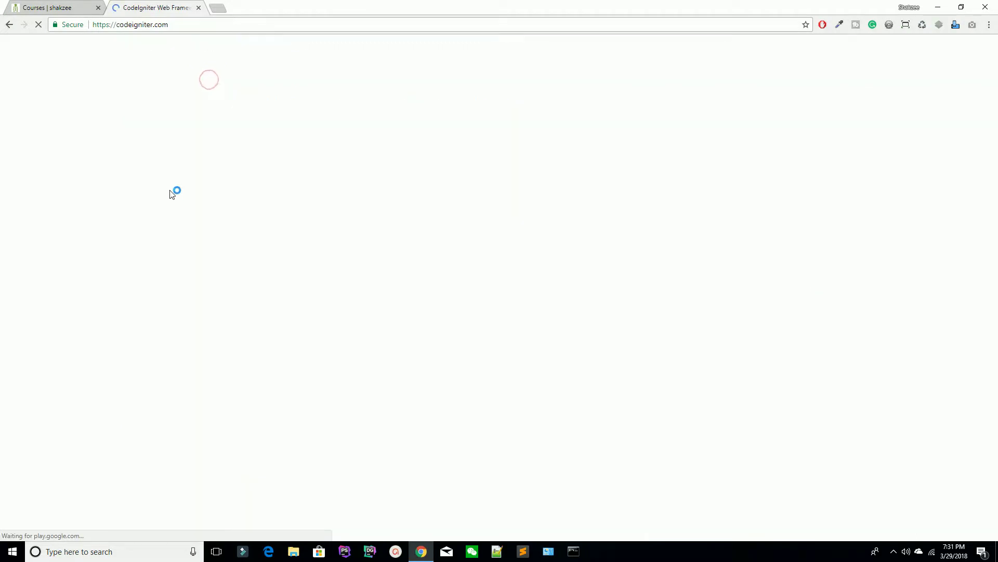
Review the CodeIgniter home page, including the Recent News list and the features under "Why CodeIgniter?".
scroll(172, 208, down, 5)
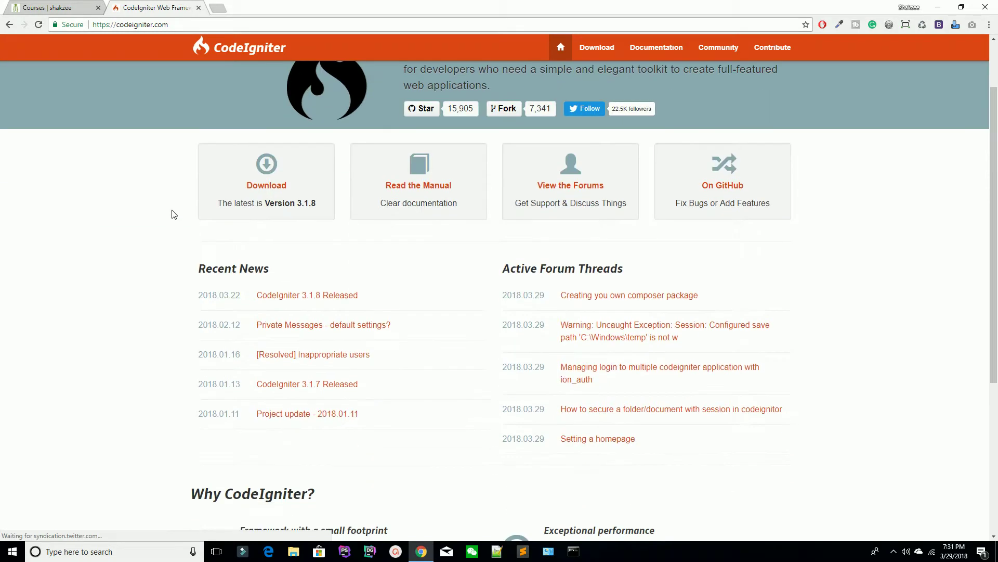
scroll(172, 215, up, 4)
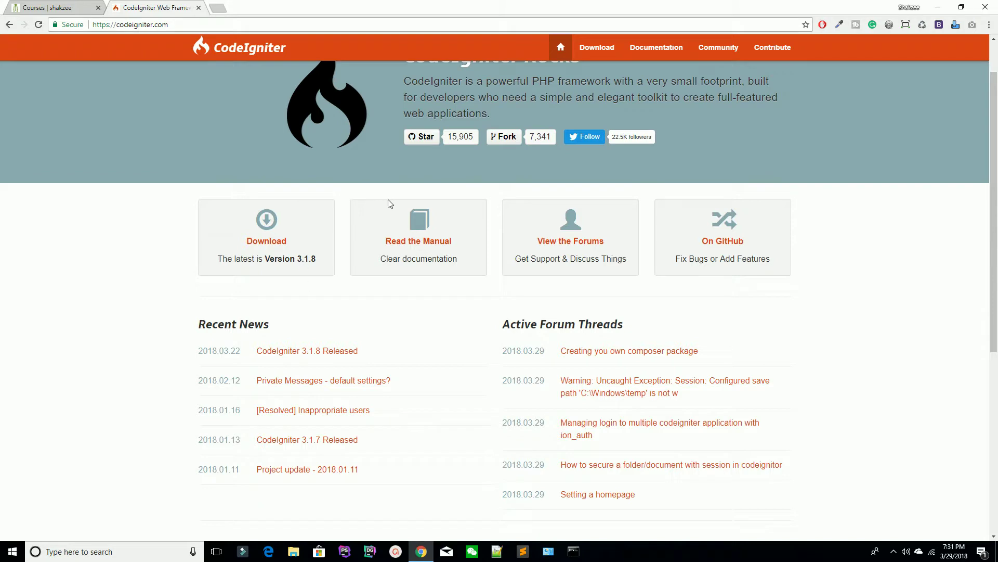
scroll(389, 206, down, 3)
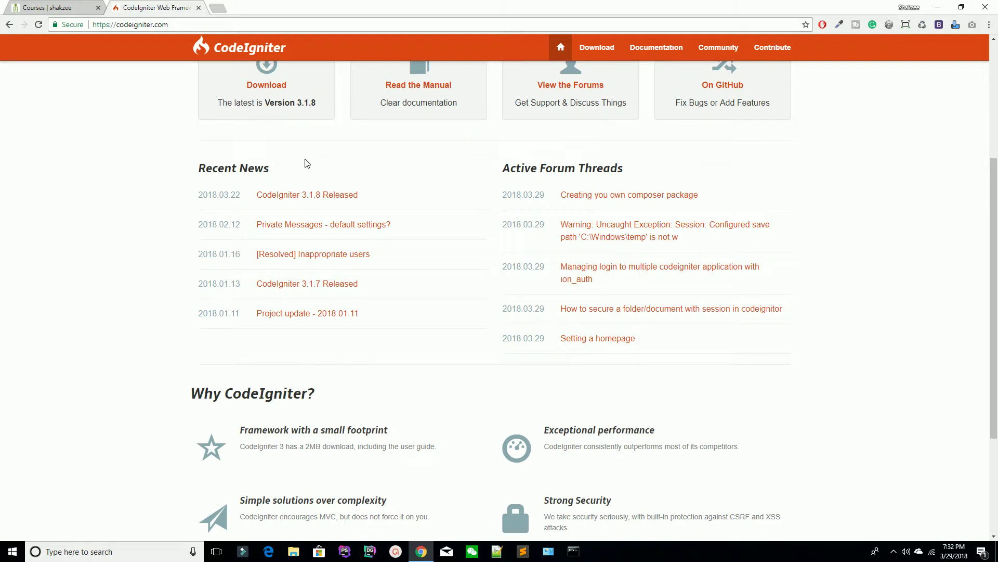
drag(189, 167, 334, 172)
scroll(428, 165, down, 3)
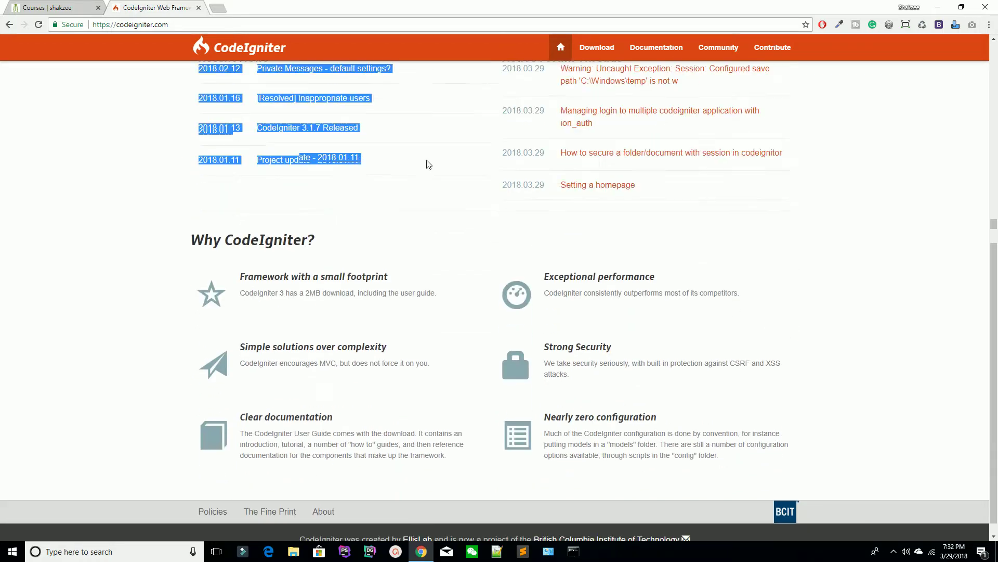
mouse_move(372, 273)
mouse_down()
mouse_move(312, 274)
mouse_move(368, 274)
mouse_up()
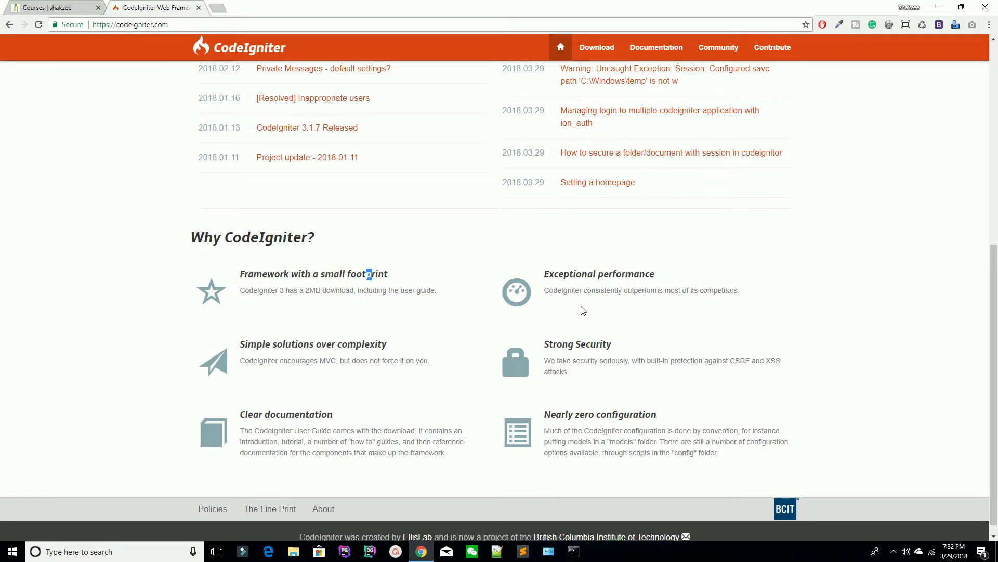
triple_click(551, 340)
drag(373, 382, 334, 416)
click(352, 430)
drag(526, 413, 630, 414)
click(629, 414)
drag(581, 402, 642, 416)
click(451, 417)
scroll(439, 417, up, 7)
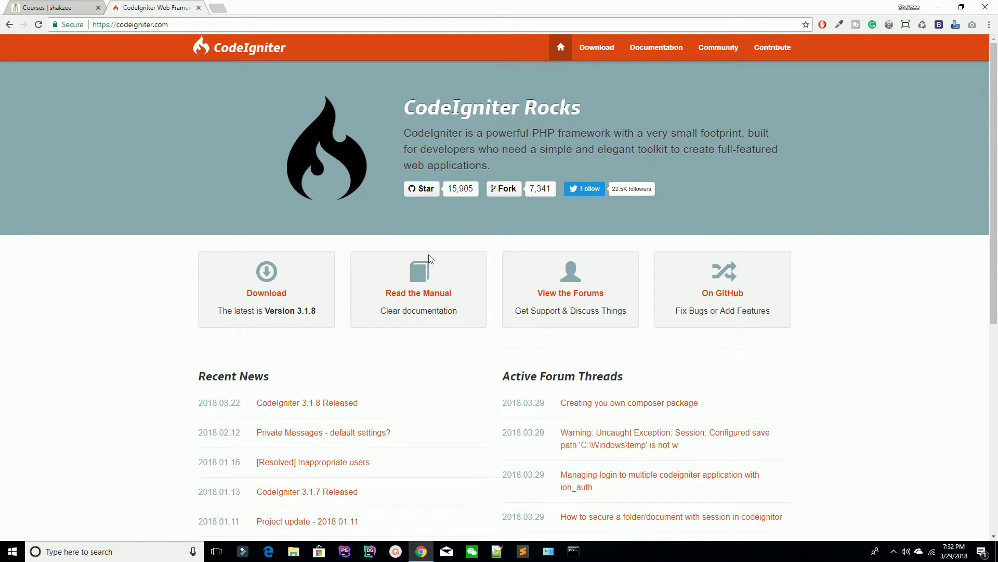
Open the CodeIgniter download page and compare the descriptions of CodeIgniter 3.x and CodeIgniter 2.x.
click(597, 49)
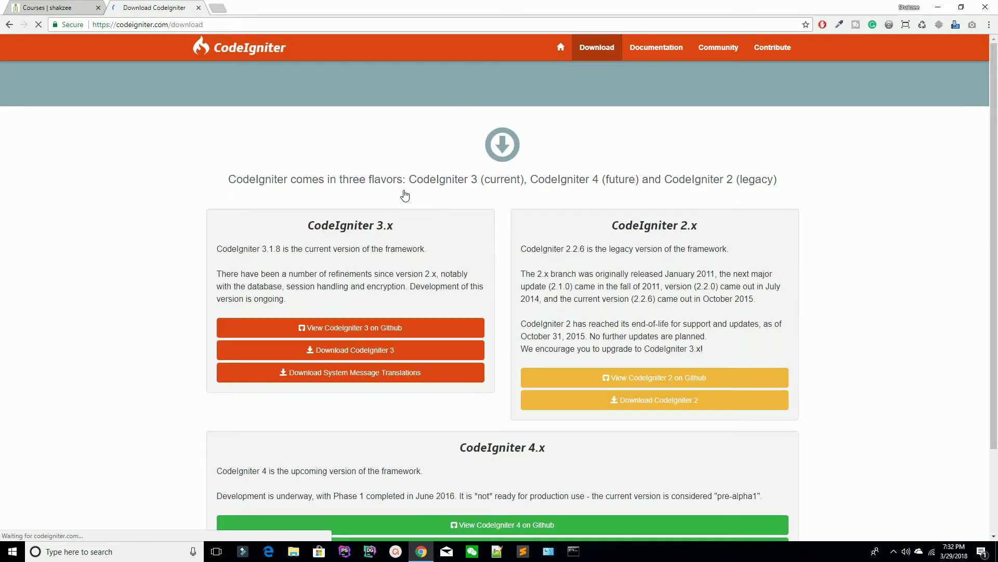
scroll(405, 195, down, 3)
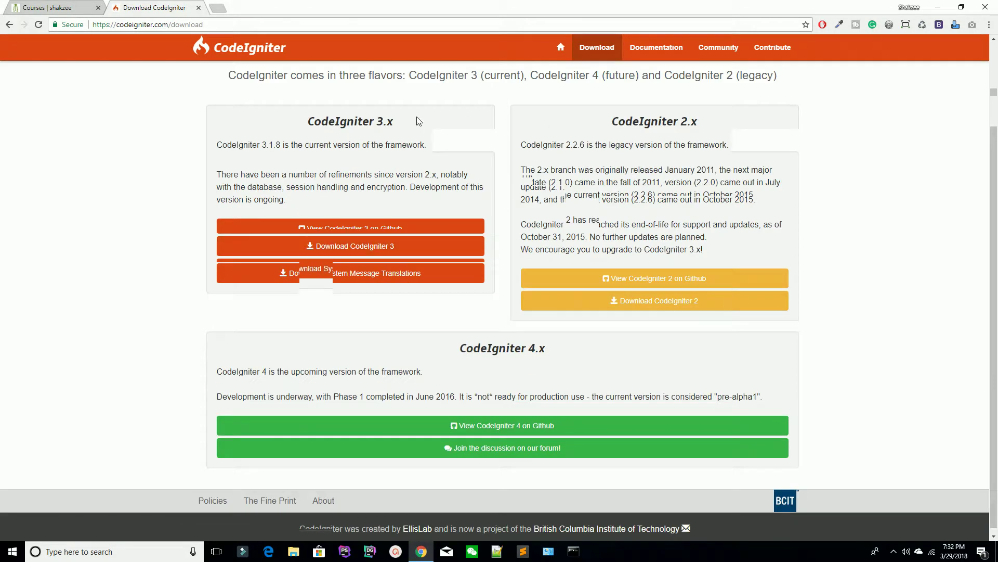
triple_click(326, 123)
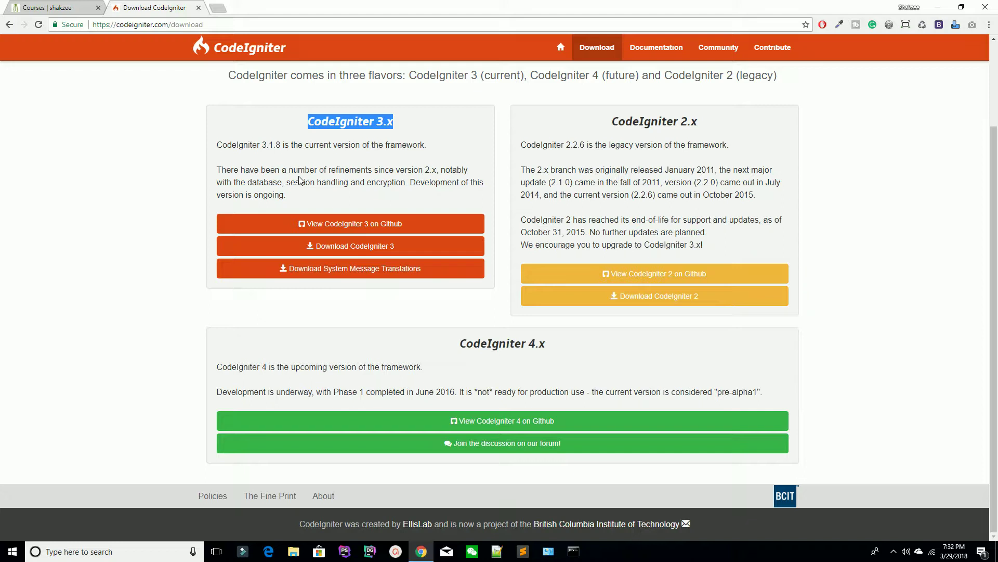
click(396, 160)
drag(288, 125, 395, 137)
click(286, 123)
click(331, 133)
drag(603, 108, 742, 133)
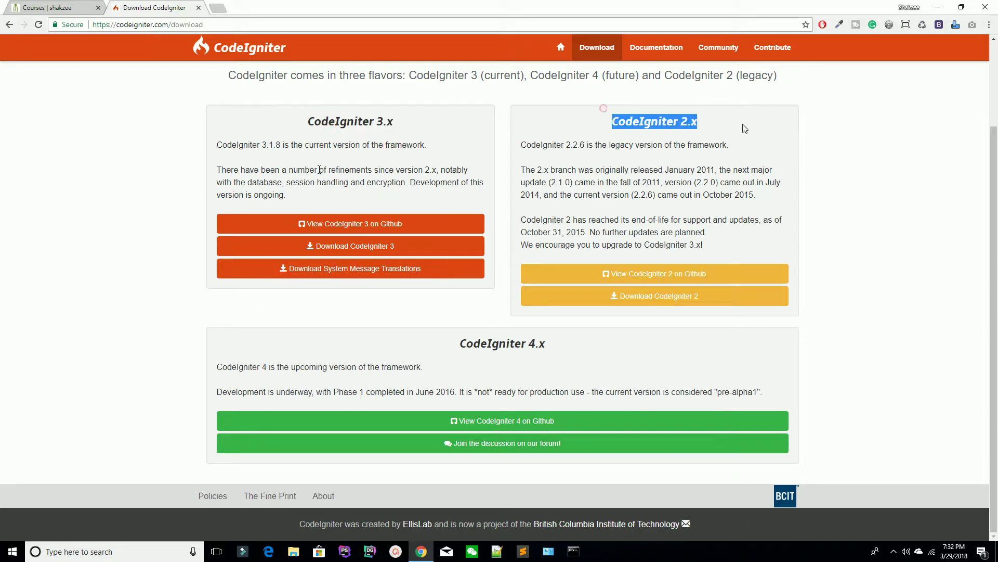
click(612, 141)
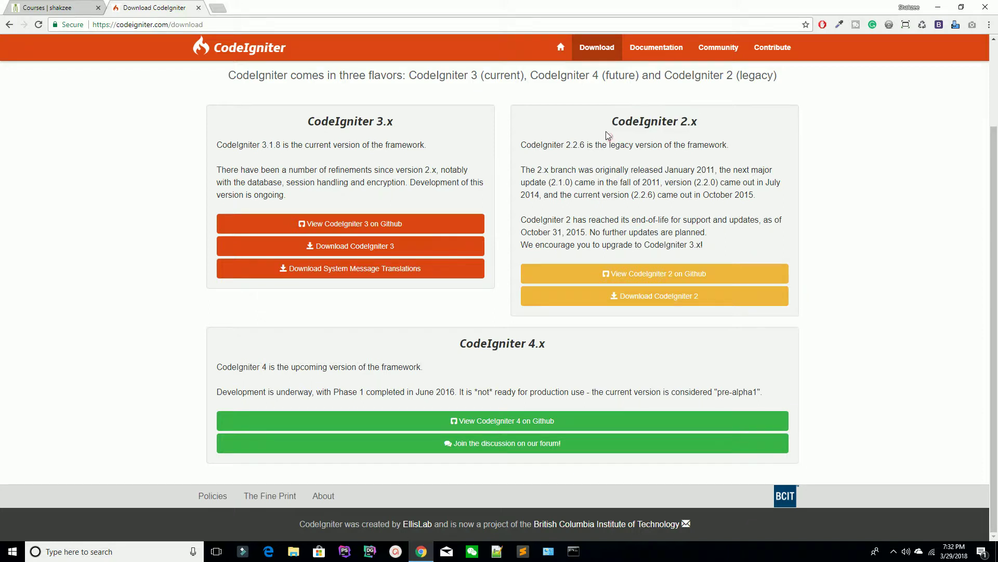
drag(605, 121, 777, 117)
click(604, 134)
drag(565, 145, 736, 146)
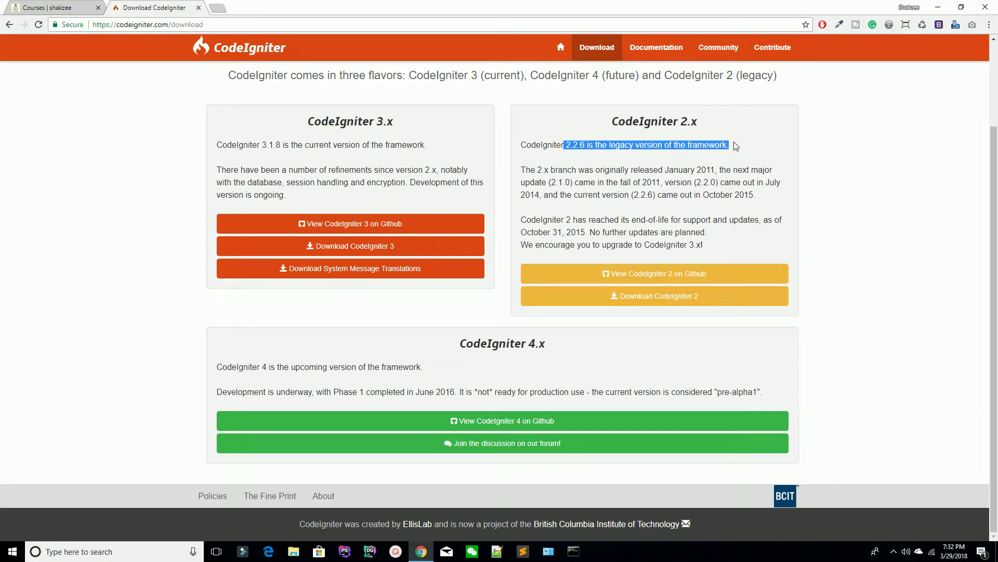
Read the CodeIgniter 4.x section on the download page and compare it with the other versions.
drag(453, 345, 580, 345)
click(451, 343)
click(545, 355)
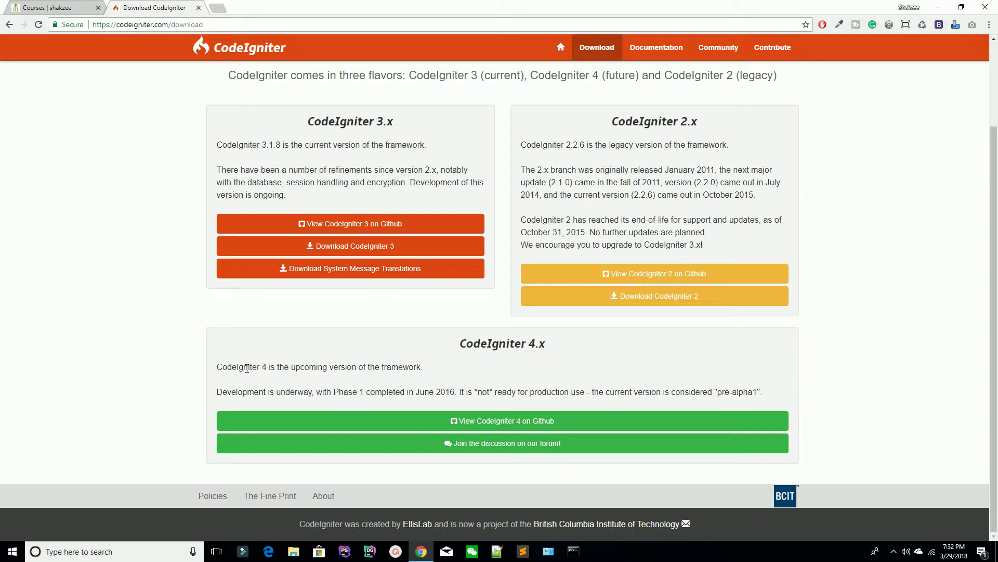
drag(420, 367, 260, 370)
click(283, 383)
scroll(408, 403, up, 2)
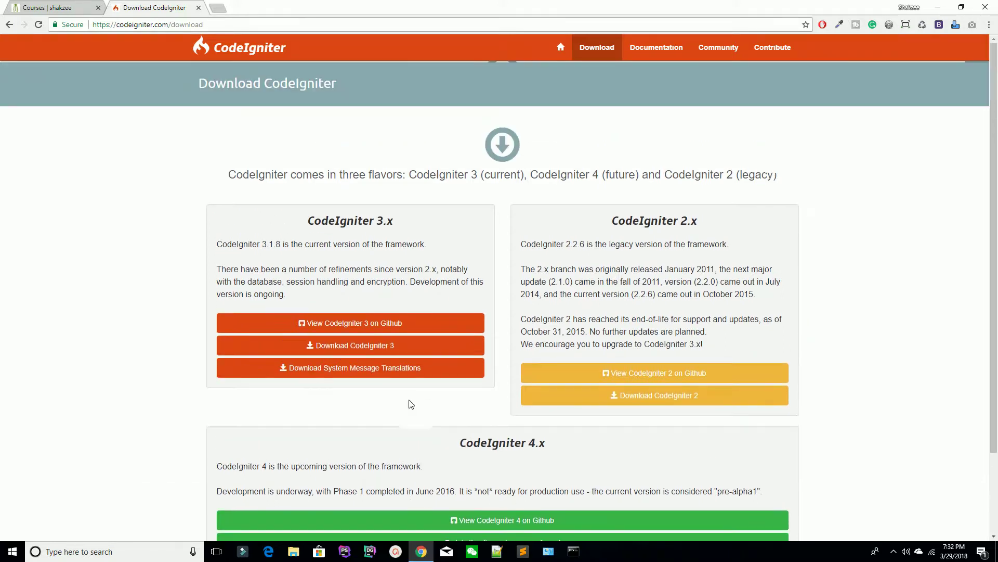
scroll(408, 403, down, 2)
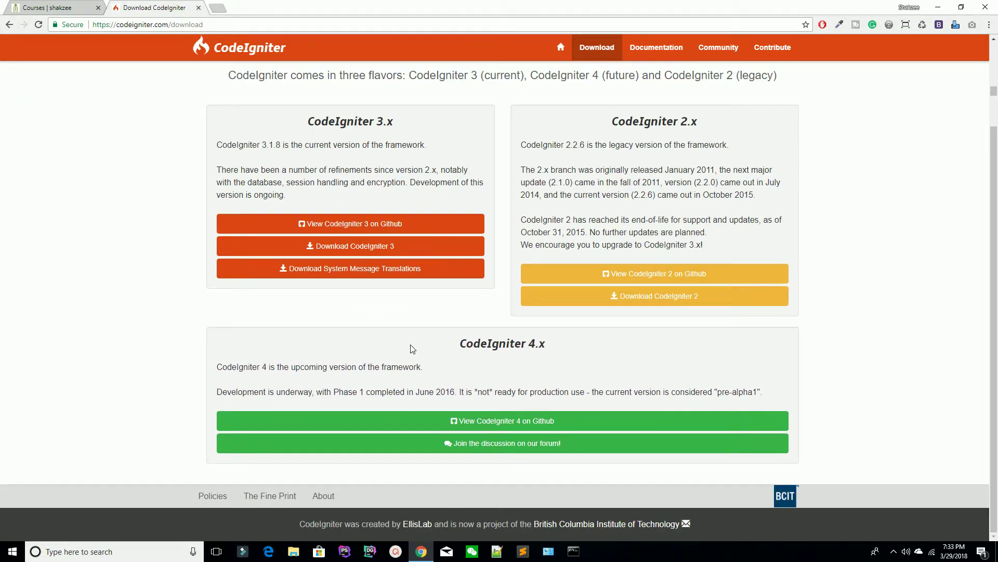
scroll(326, 301, up, 2)
scroll(312, 307, down, 2)
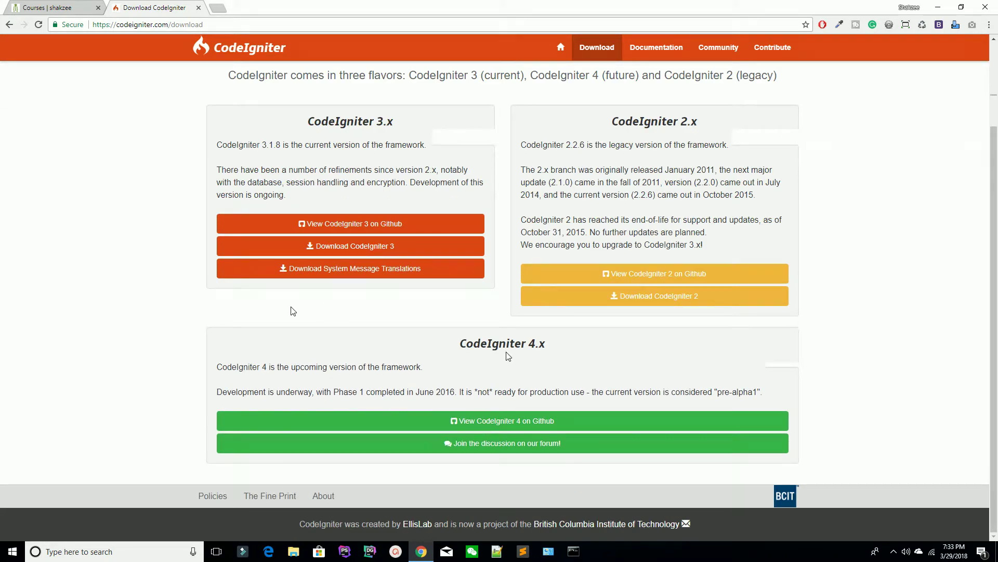
triple_click(468, 344)
click(468, 358)
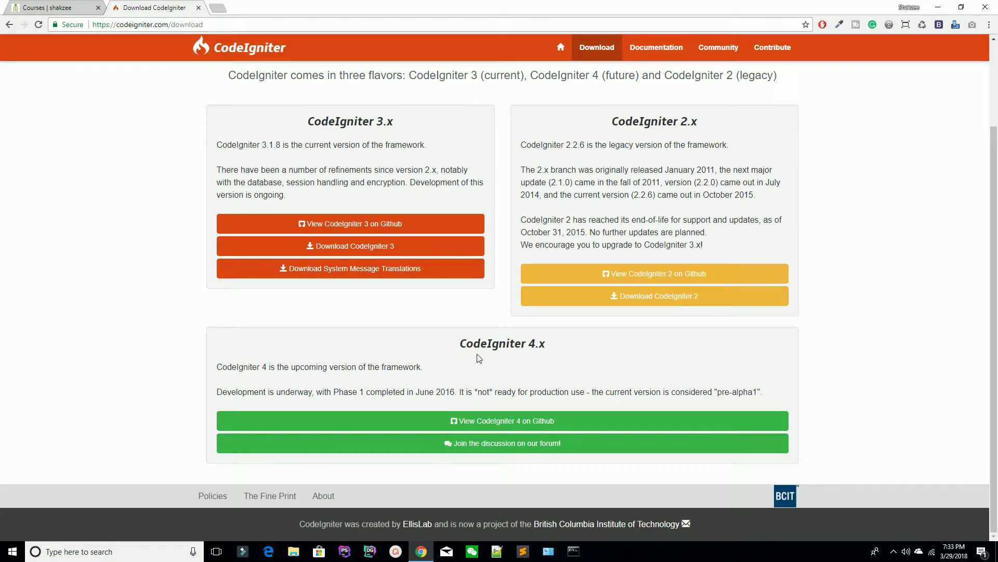
Download CodeIgniter 3 and show the CodeIgniter-3.1.8.zip file in its folder.
scroll(477, 358, up, 2)
click(329, 353)
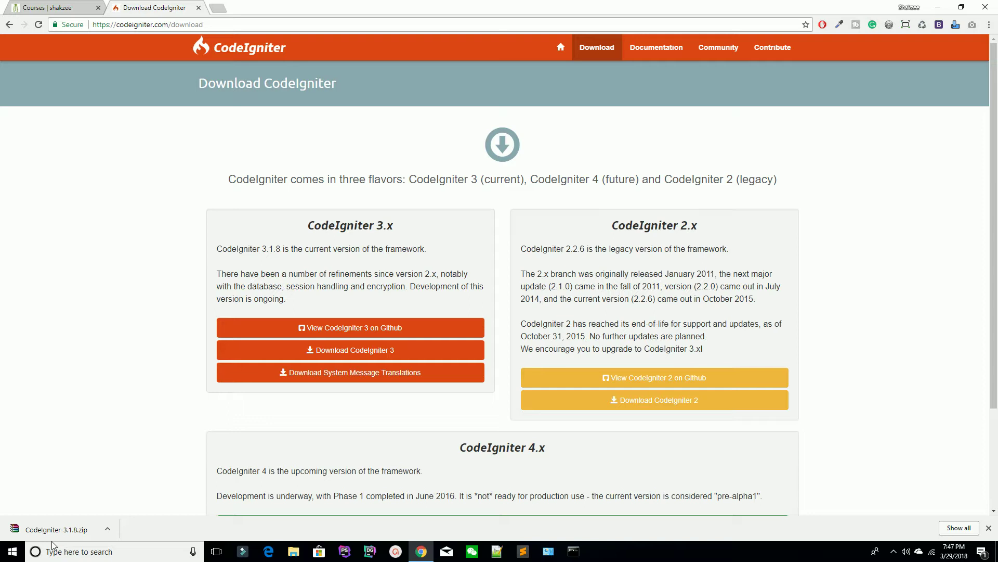
click(107, 528)
click(131, 491)
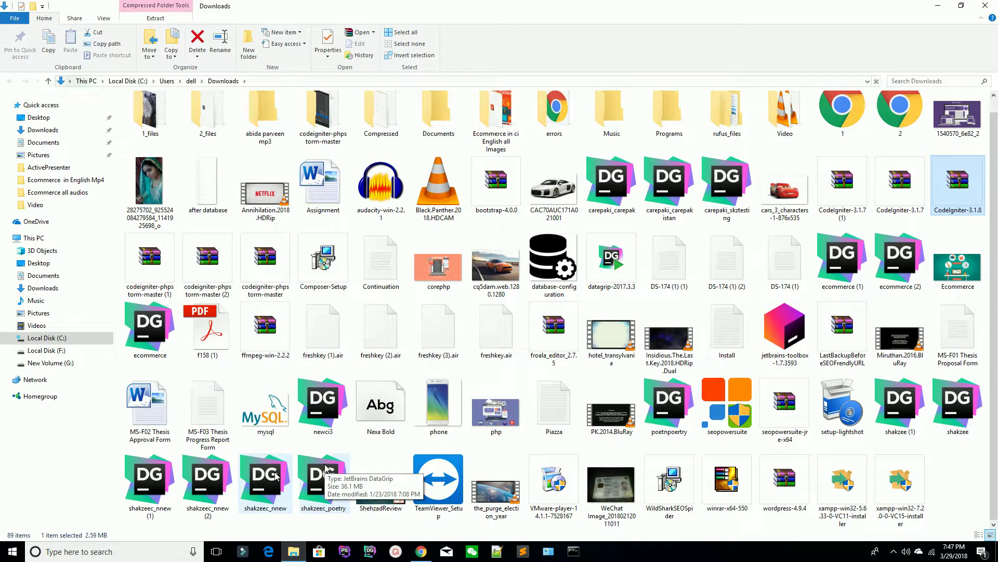
Browse to the htdocs folder inside xampp on Local Disk (C:), displaying the xampp folder with large icons.
click(44, 338)
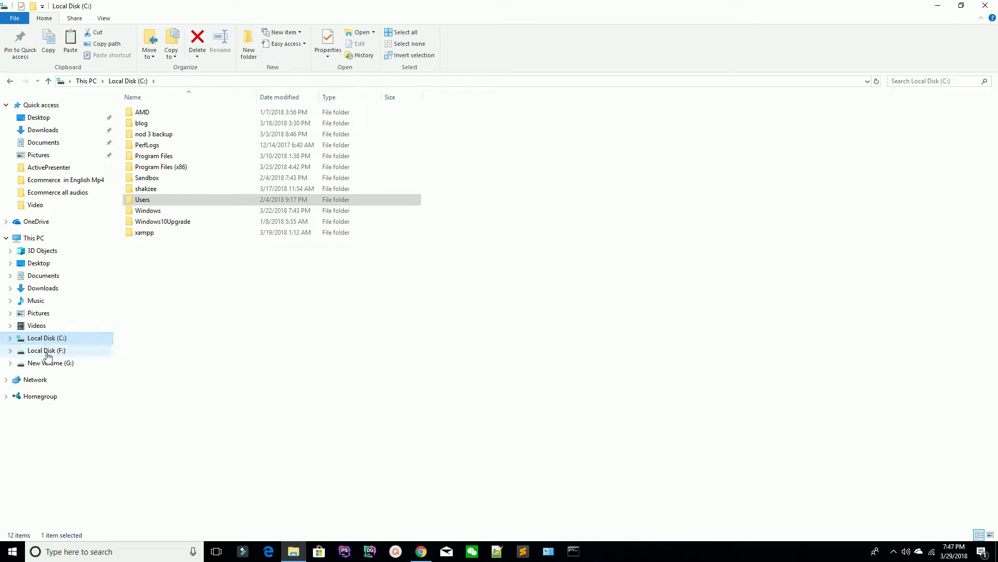
double_click(151, 235)
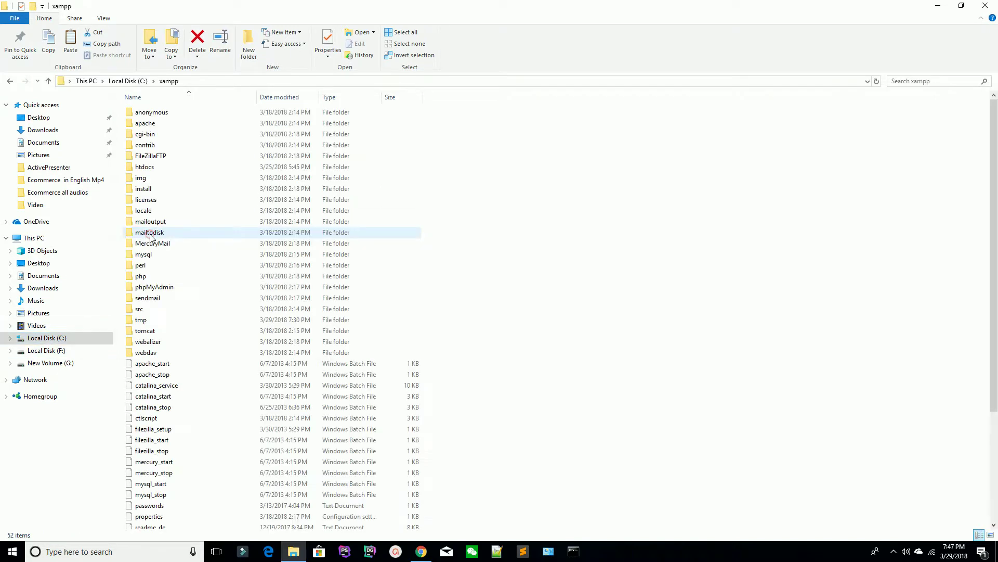
click(105, 19)
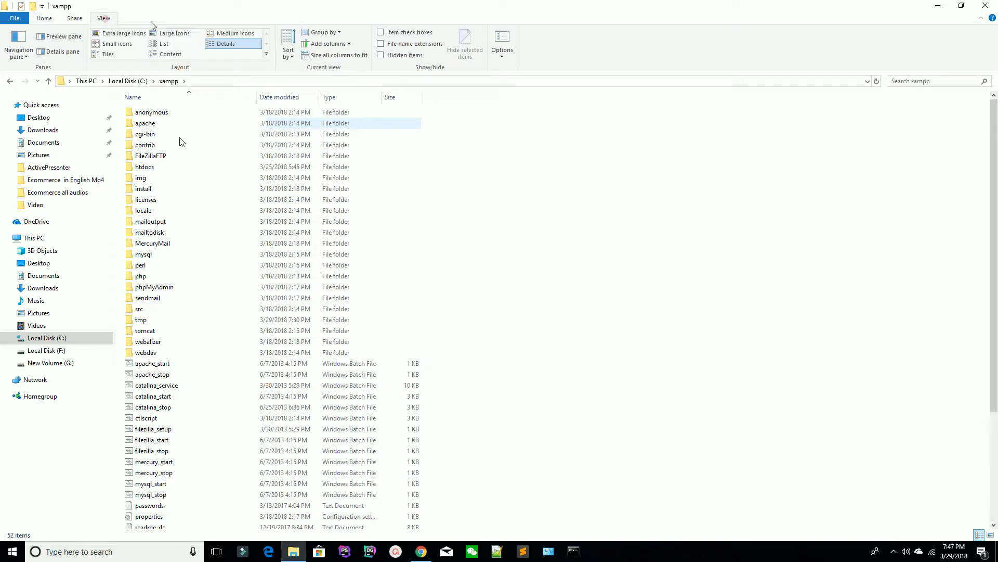
click(172, 32)
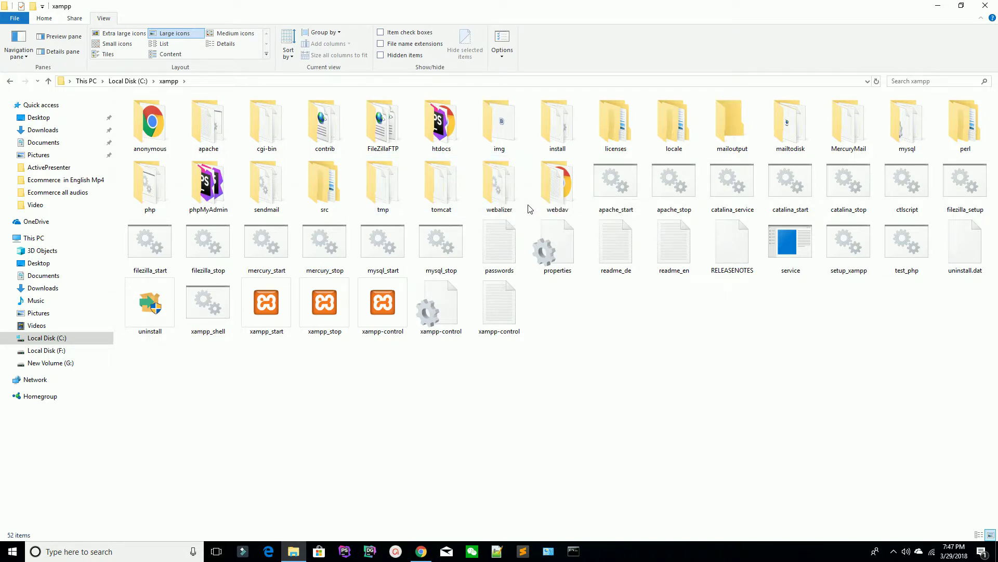
double_click(425, 131)
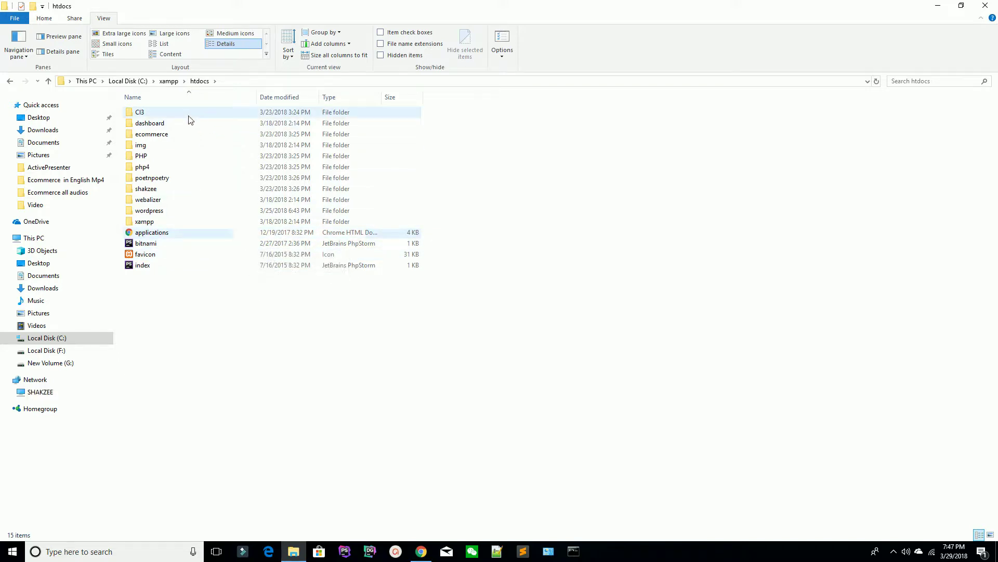
click(33, 6)
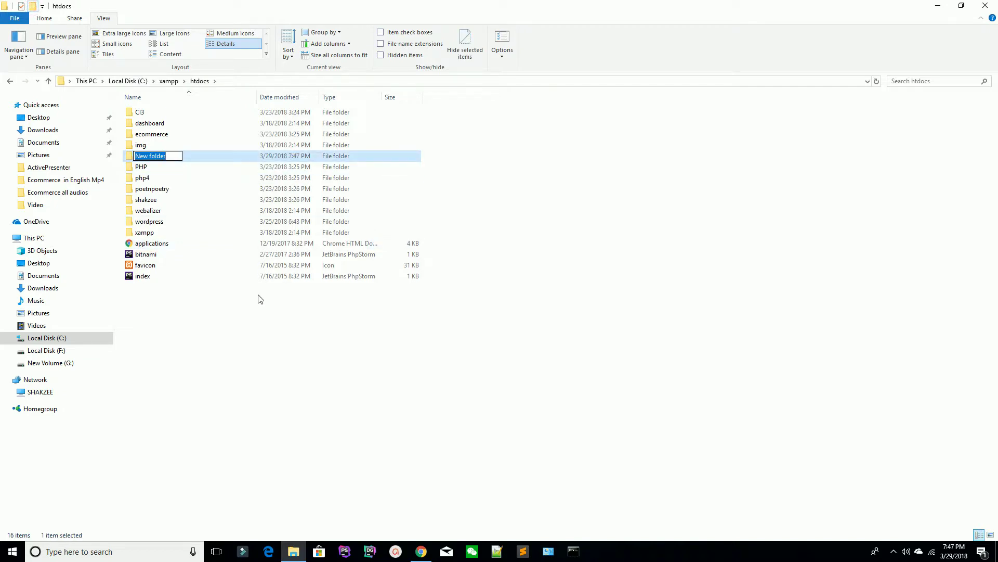
click(149, 151)
key(Delete)
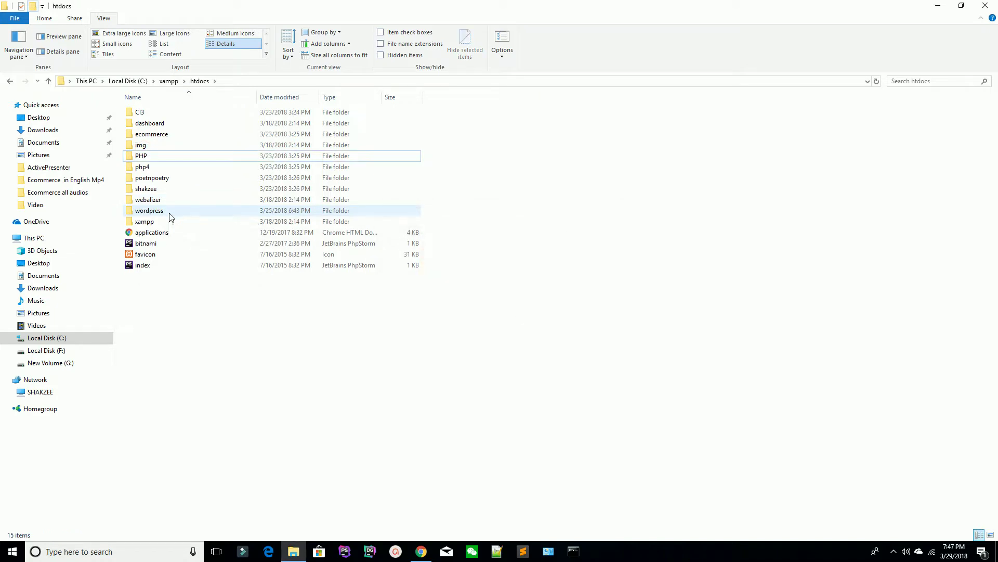
Paste the CodeIgniter-3.1.8 archive into htdocs, extract it directly there and display the folder with large icons.
key(ctrl+v)
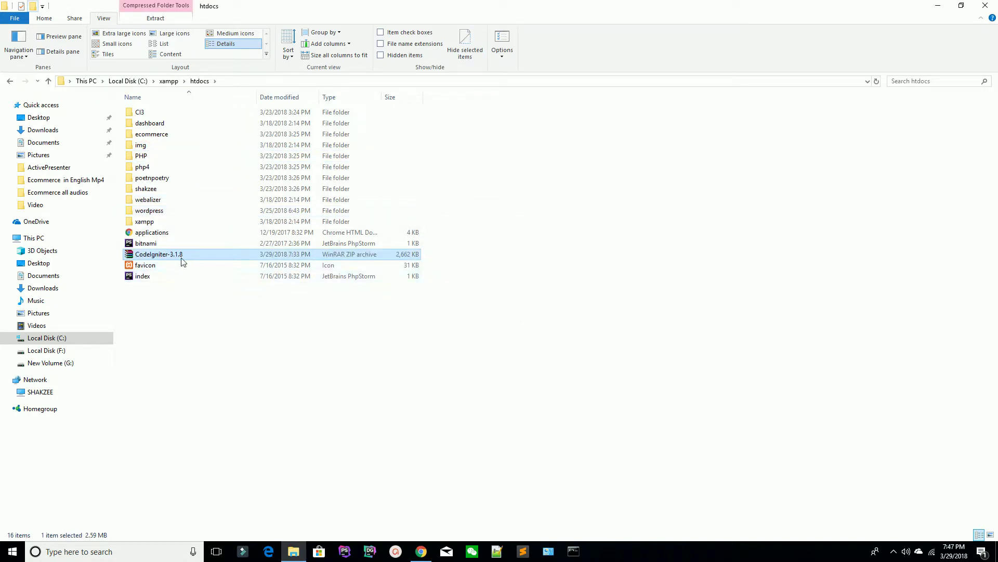
right_click(153, 254)
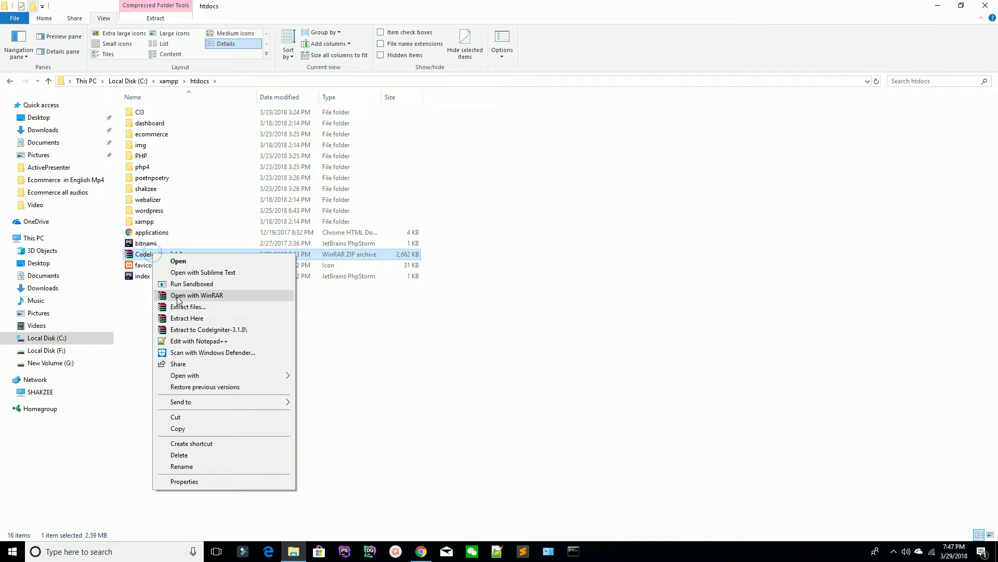
click(183, 318)
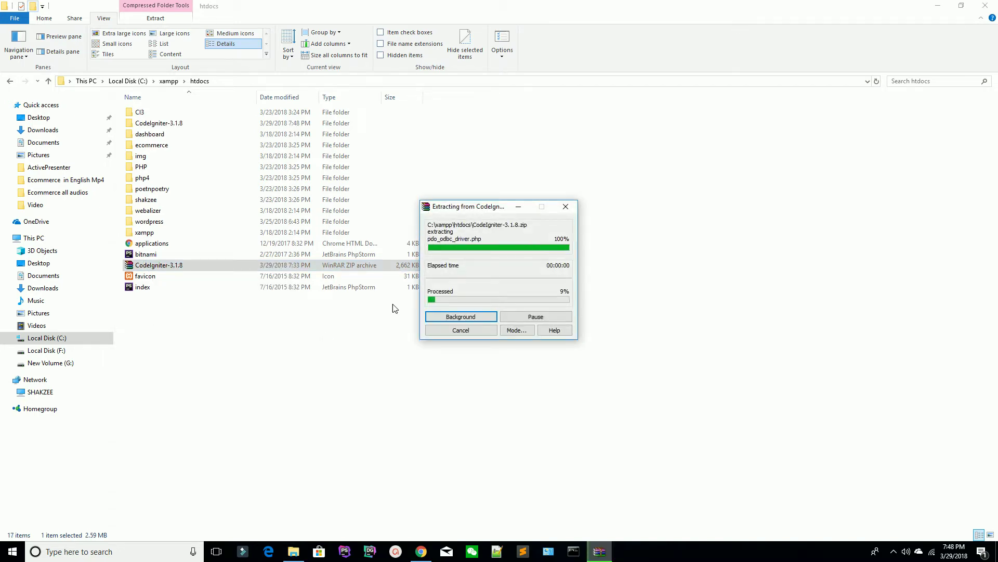
click(174, 33)
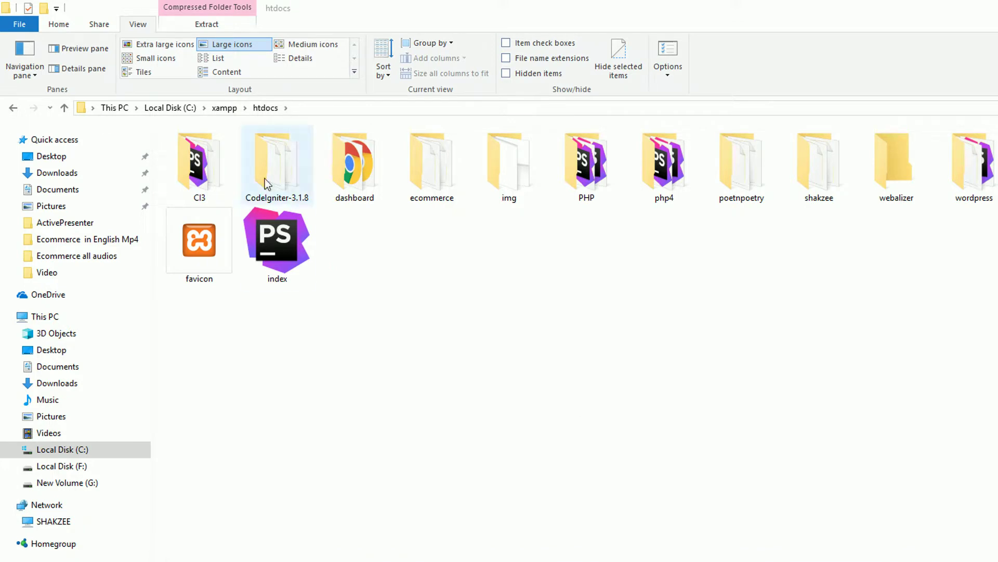
Rename the extracted CodeIgniter-3.1.8 folder in htdocs to cifast.
right_click(288, 177)
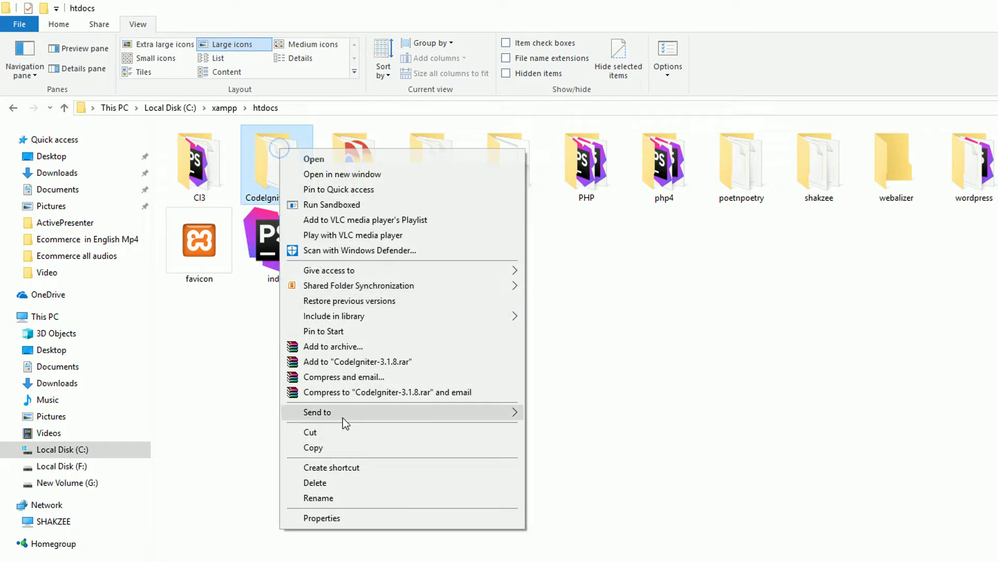
click(319, 498)
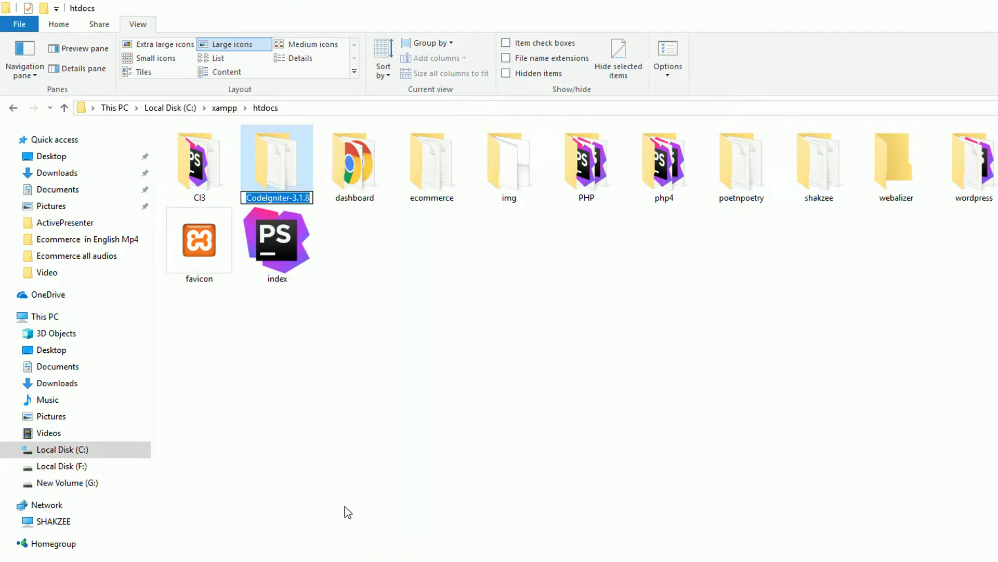
text(Codeigniter)
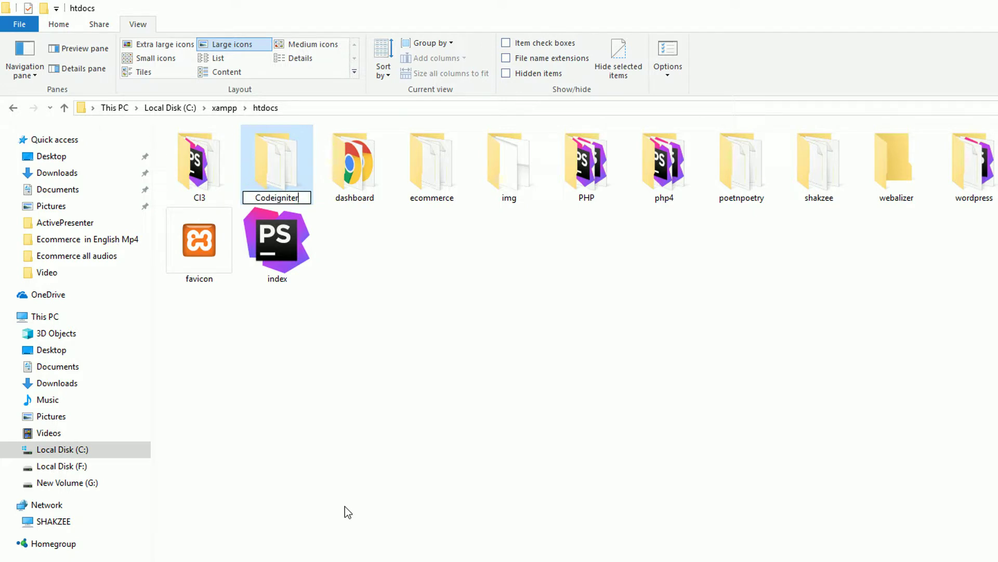
key(BackSpace)
key(BackSpace)
key(BackSpace)
key(BackSpace)
key(BackSpace)
key(BackSpace)
key(BackSpace)
key(BackSpace)
key(BackSpace)
key(BackSpace)
key(BackSpace)
text(CIFA)
key(BackSpace)
key(BackSpace)
text(Fa)
key(BackSpace)
key(BackSpace)
key(BackSpace)
key(BackSpace)
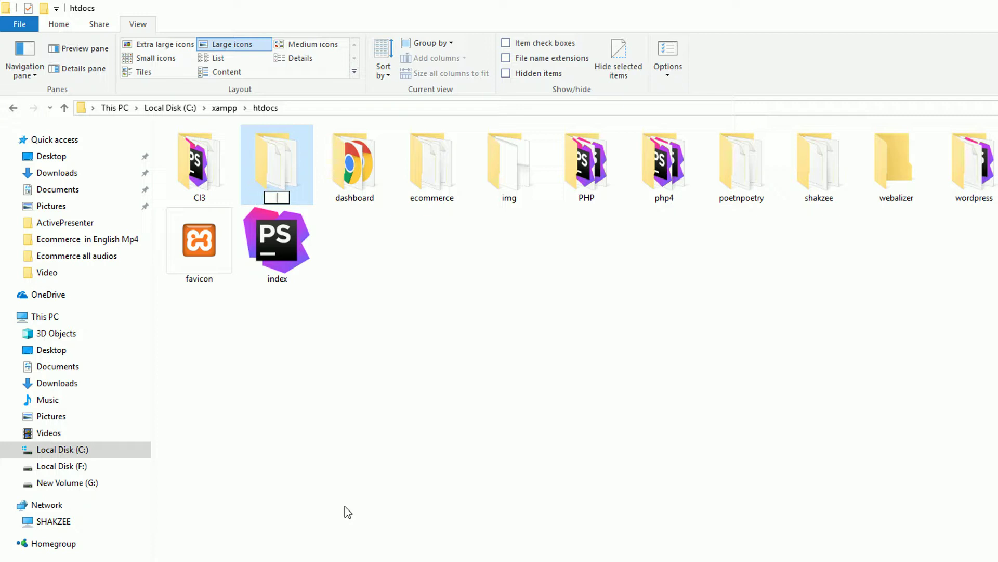
text(cifast)
key(Return)
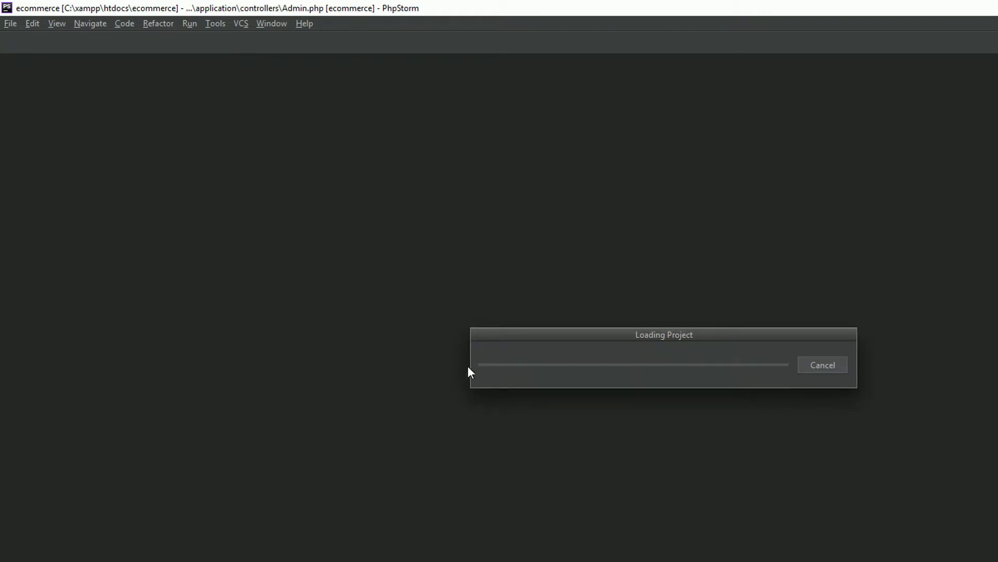
Switch to PhpStorm, open the folder C:\xampp\htdocs\cifast as a project and expand its root folder.
click(680, 460)
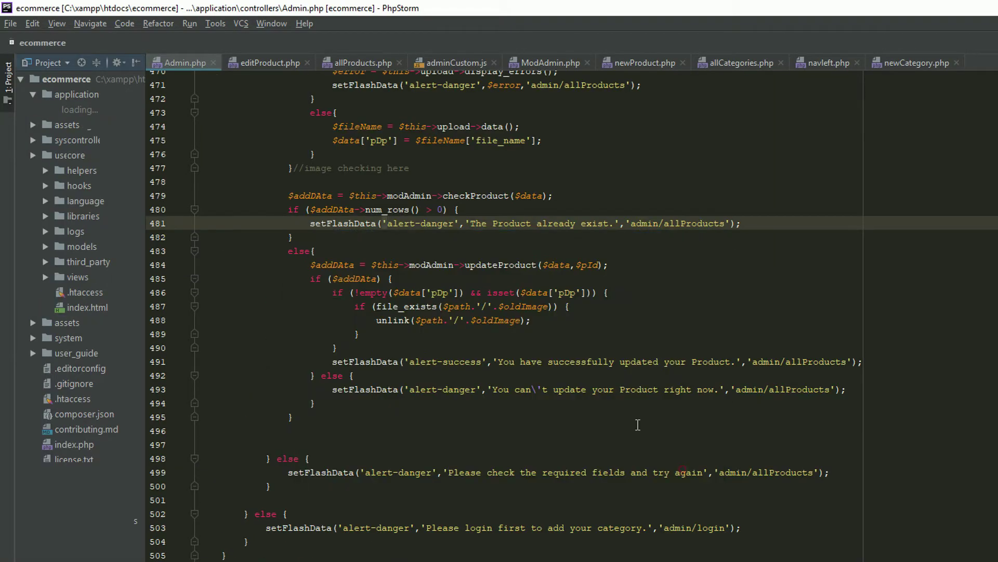
click(10, 23)
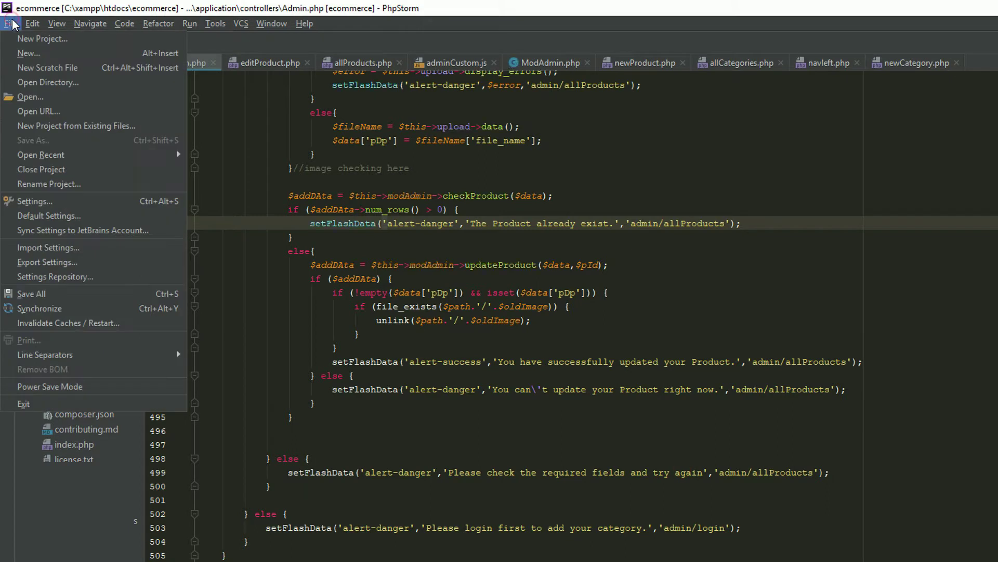
click(27, 99)
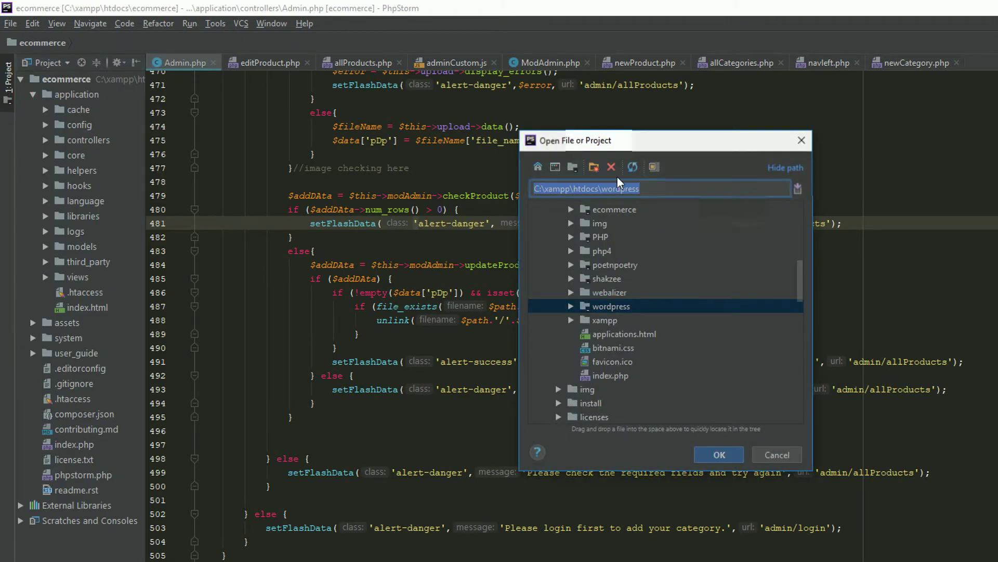
scroll(613, 359, up, 4)
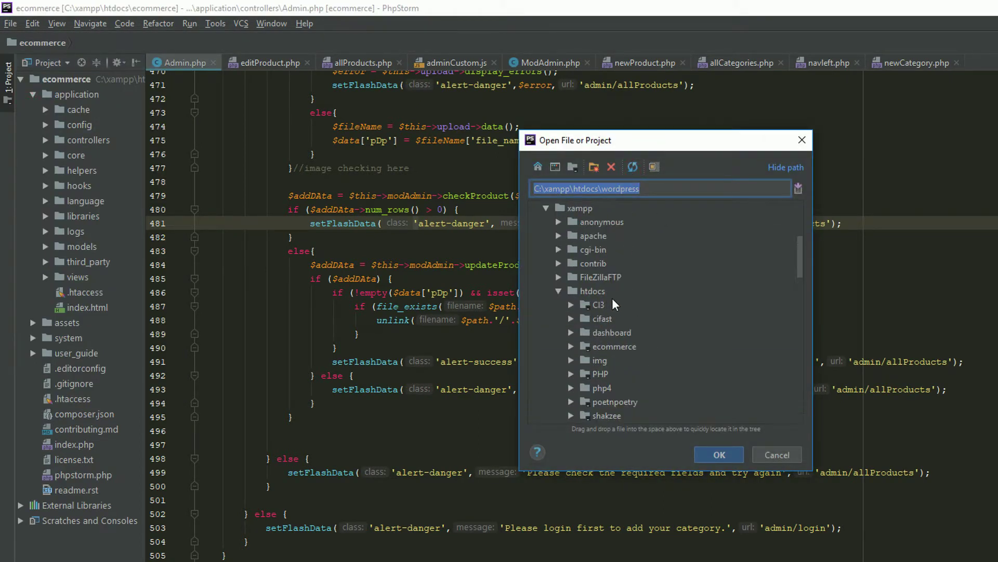
scroll(607, 303, up, 4)
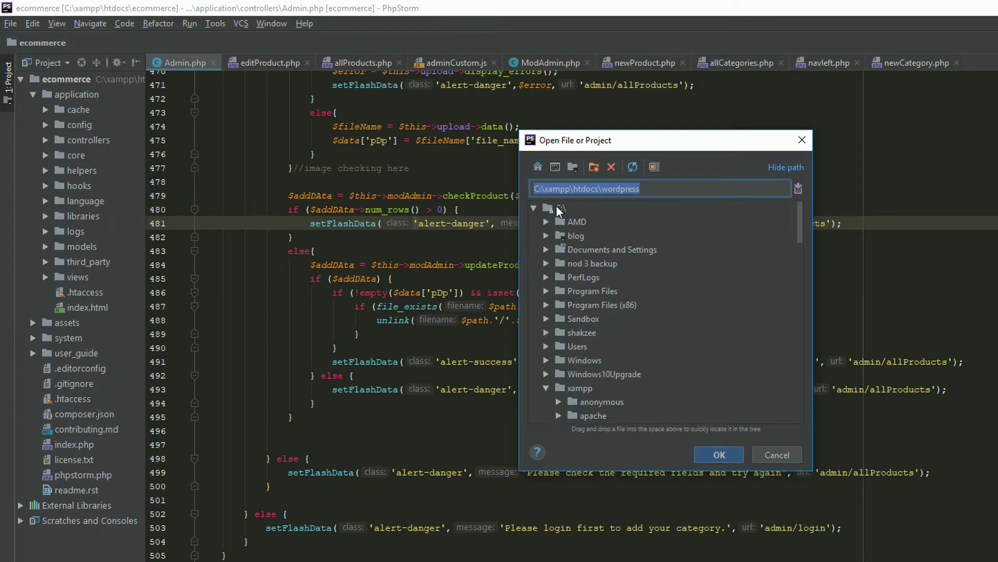
scroll(609, 304, down, 2)
scroll(589, 308, down, 2)
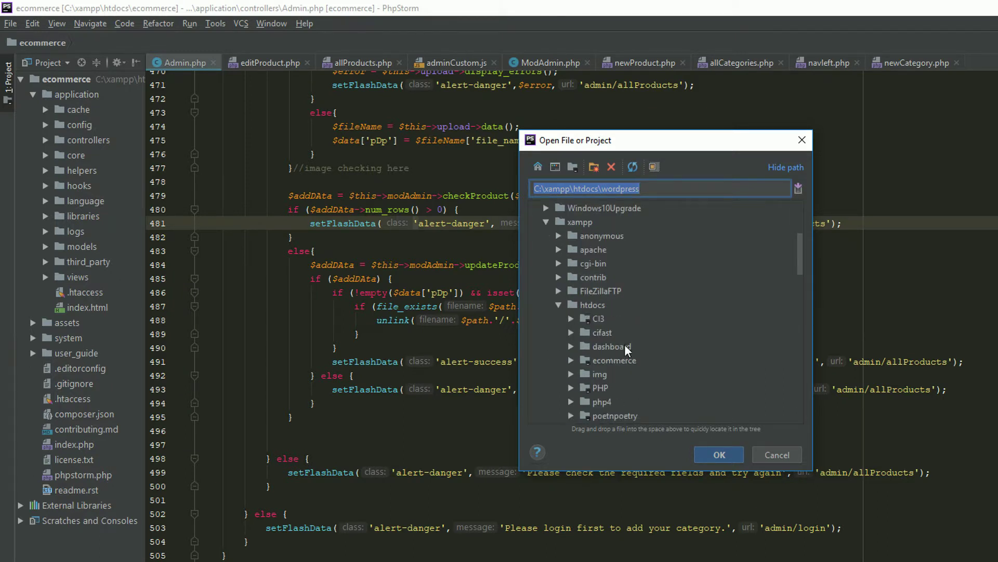
scroll(598, 312, down, 1)
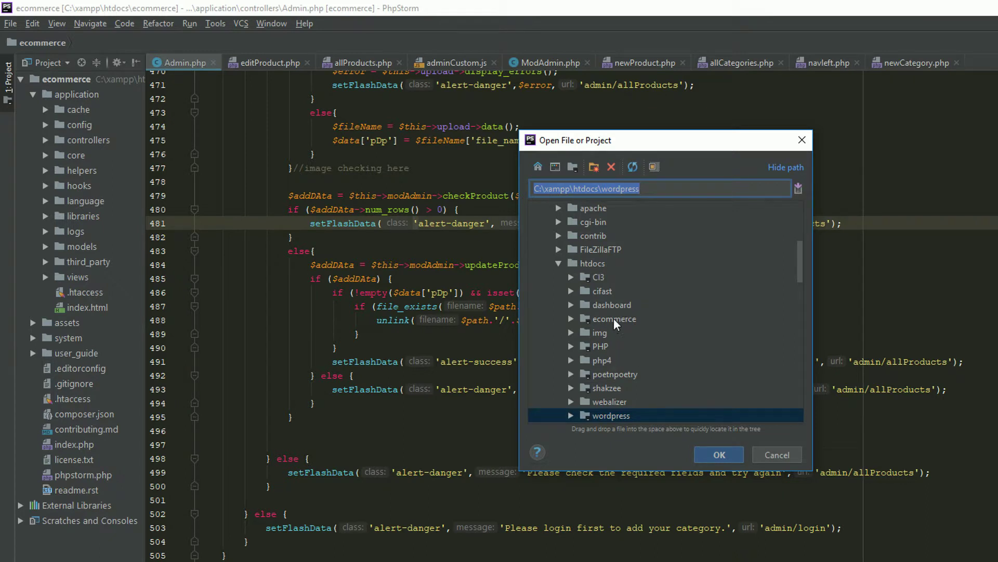
click(598, 291)
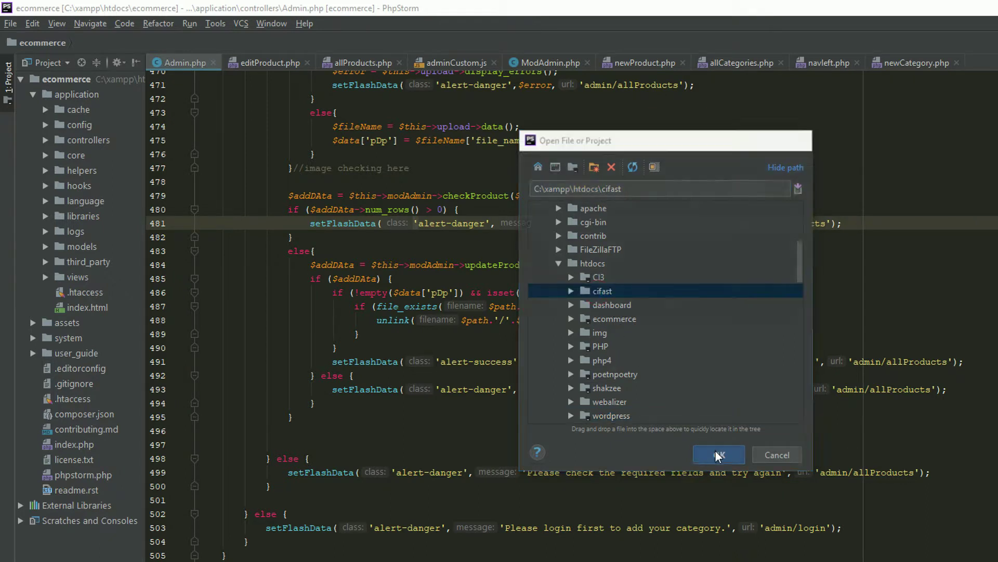
click(717, 450)
click(654, 407)
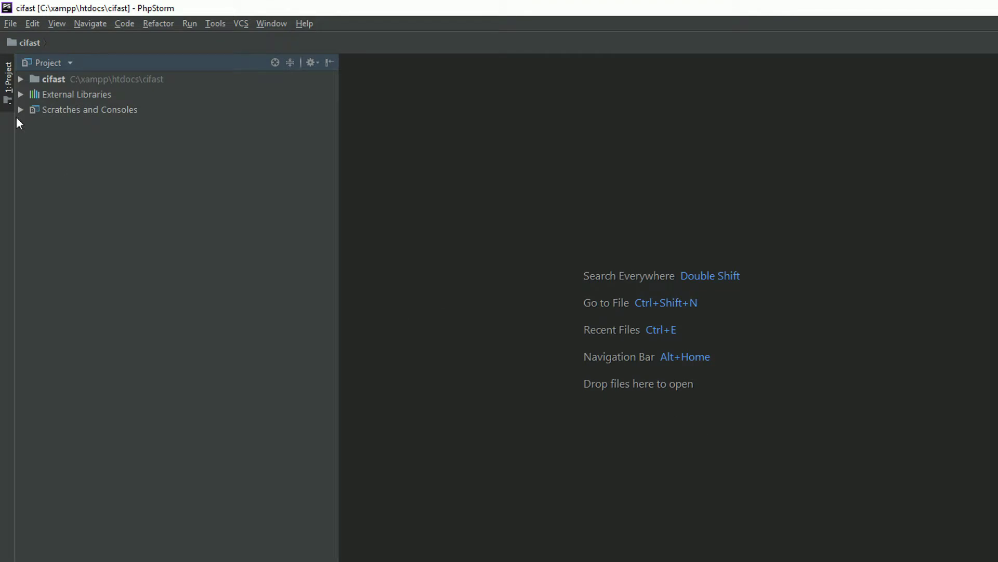
click(20, 79)
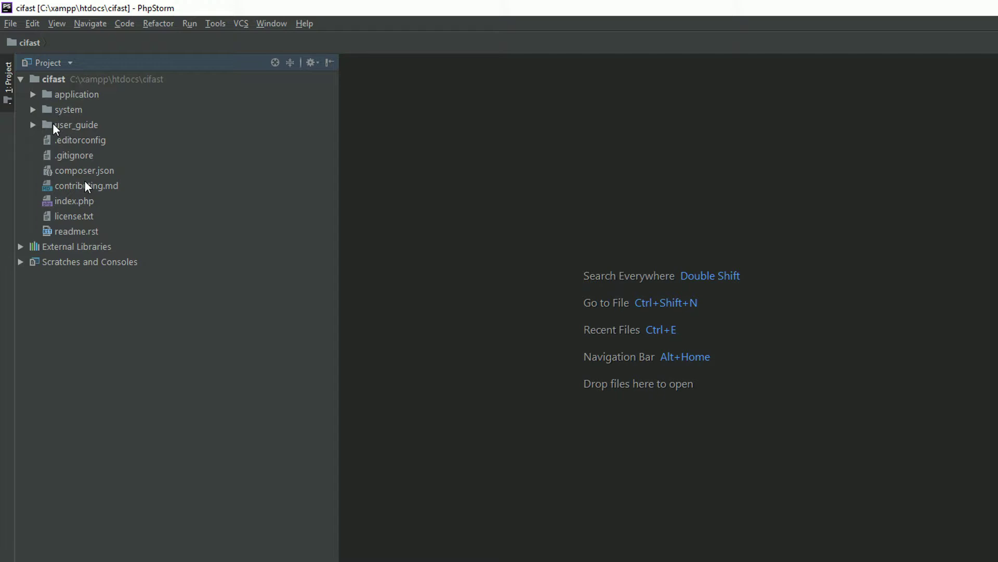
Switch to File Explorer, view the index page from cifast's user_guide folder in the browser, and close that page.
key(alt+Tab)
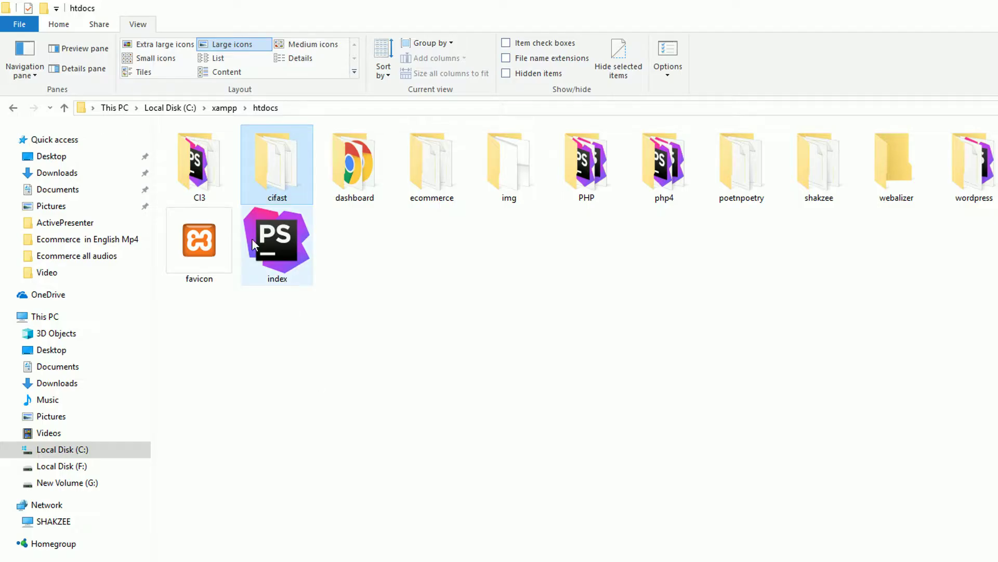
double_click(283, 156)
click(226, 44)
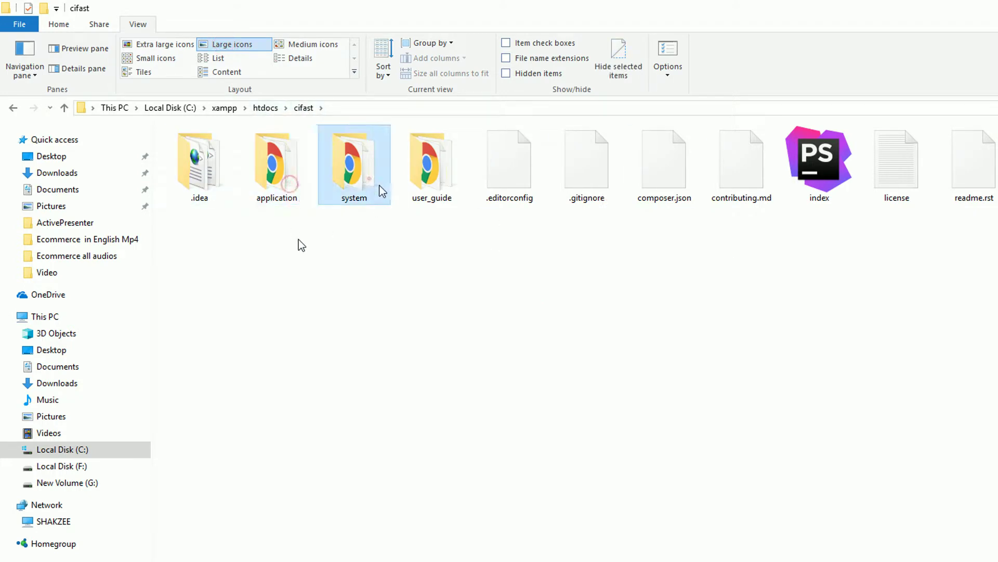
double_click(437, 167)
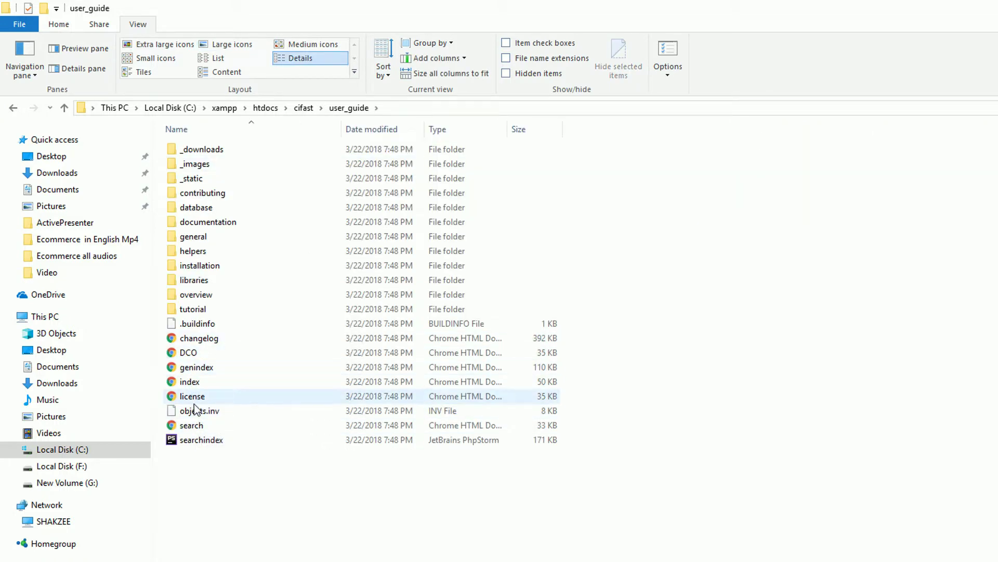
double_click(189, 381)
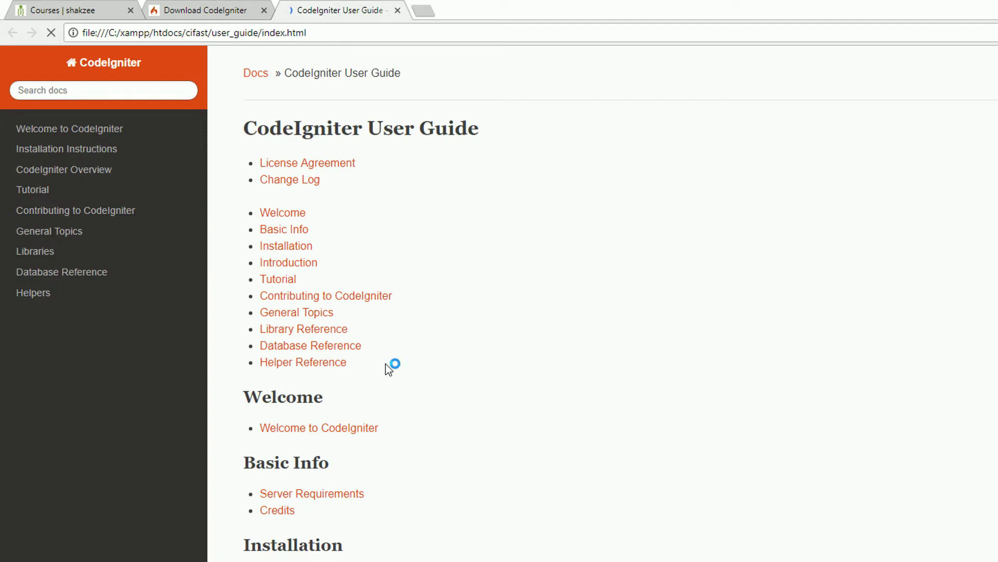
scroll(249, 273, down, 3)
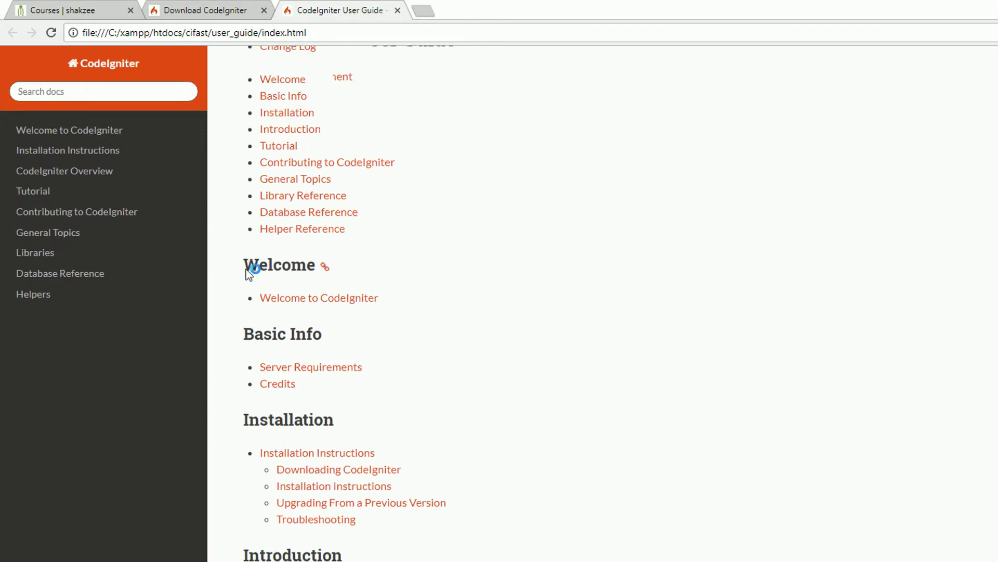
click(397, 10)
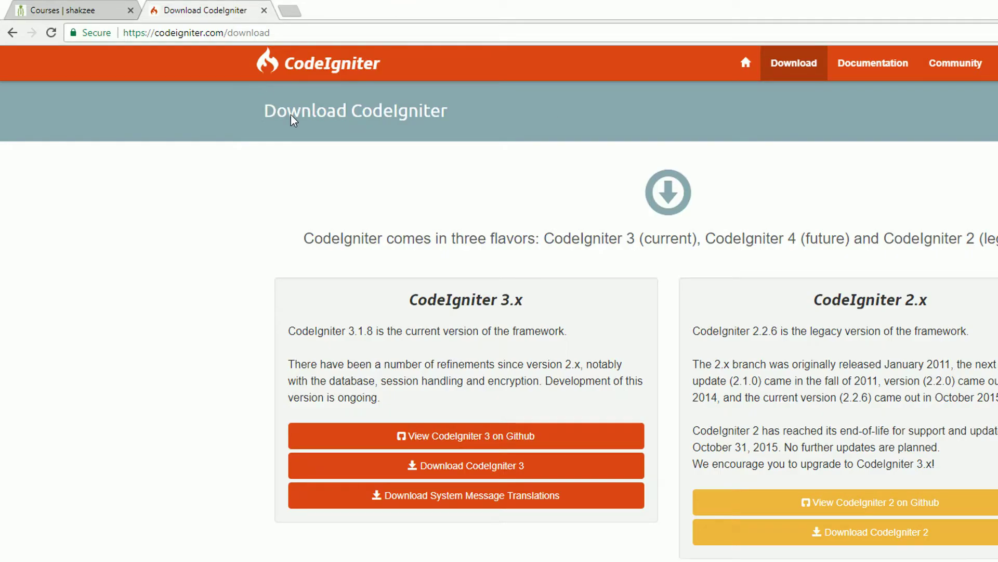
Go to the documentation page of the CodeIgniter site and open the CodeIgniter 3.x User Guide online.
click(890, 63)
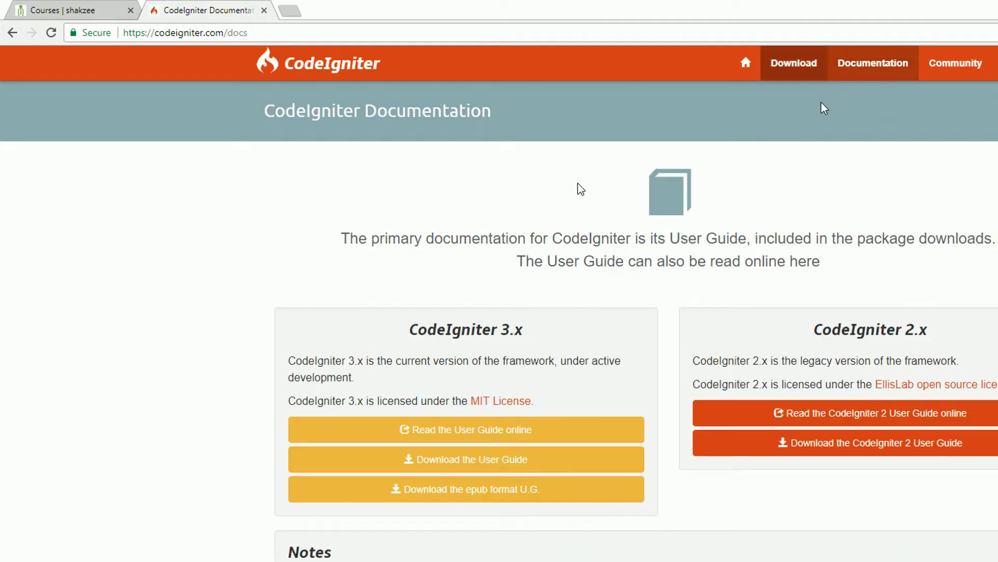
click(875, 72)
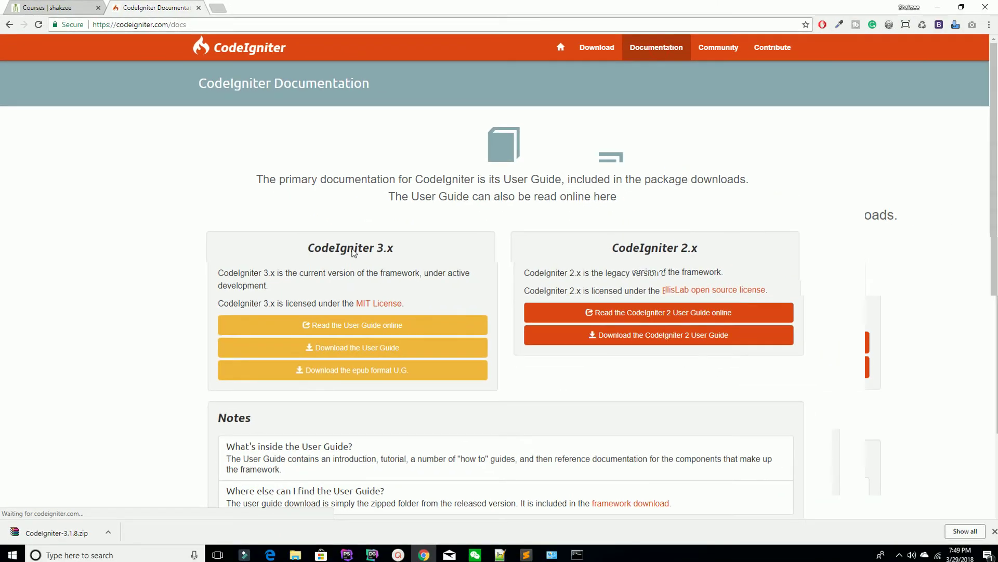
scroll(359, 250, down, 2)
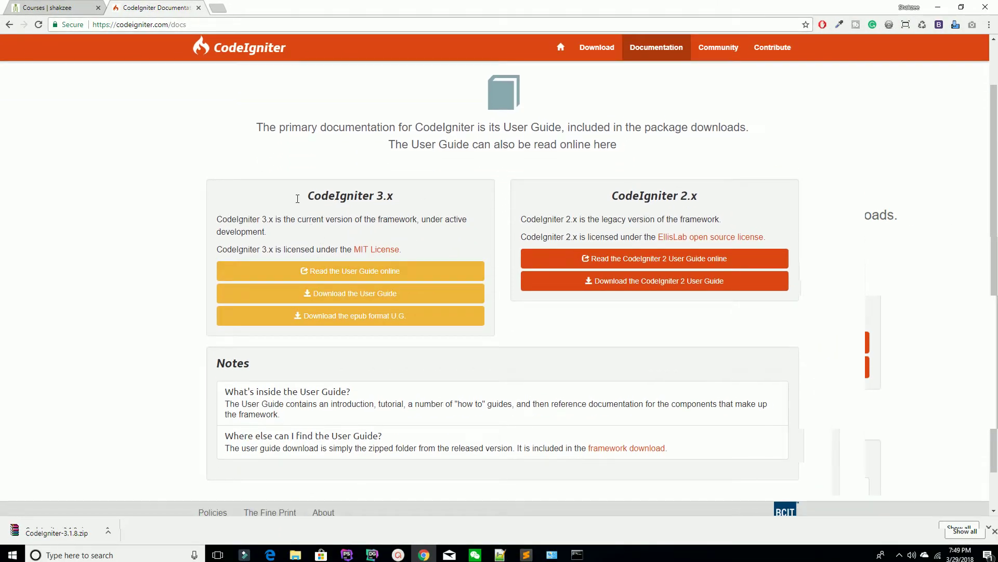
drag(291, 195, 410, 199)
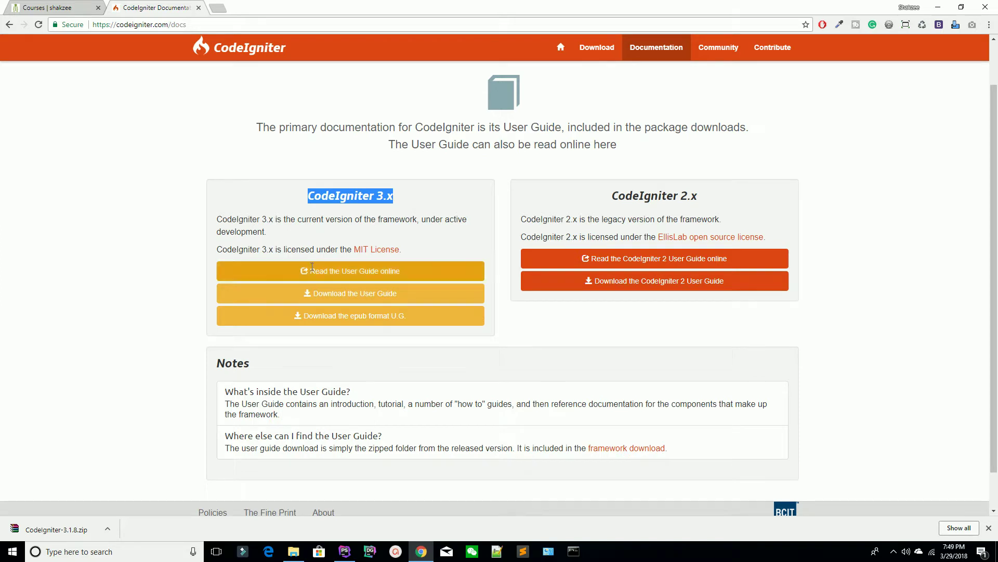
click(338, 273)
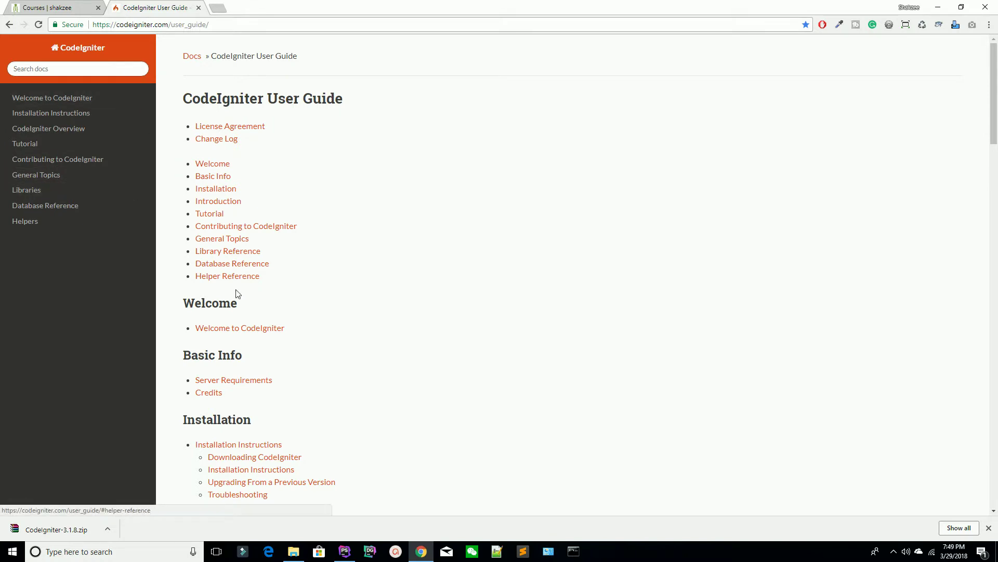
Compare the local user_guide folder in File Explorer with the online User Guide in the browser.
click(293, 551)
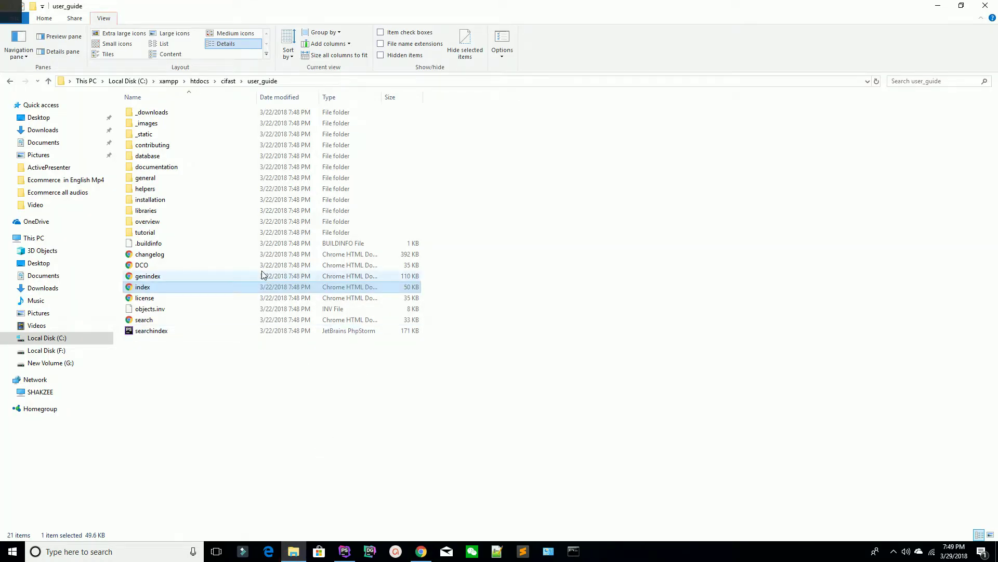
key(alt+Tab)
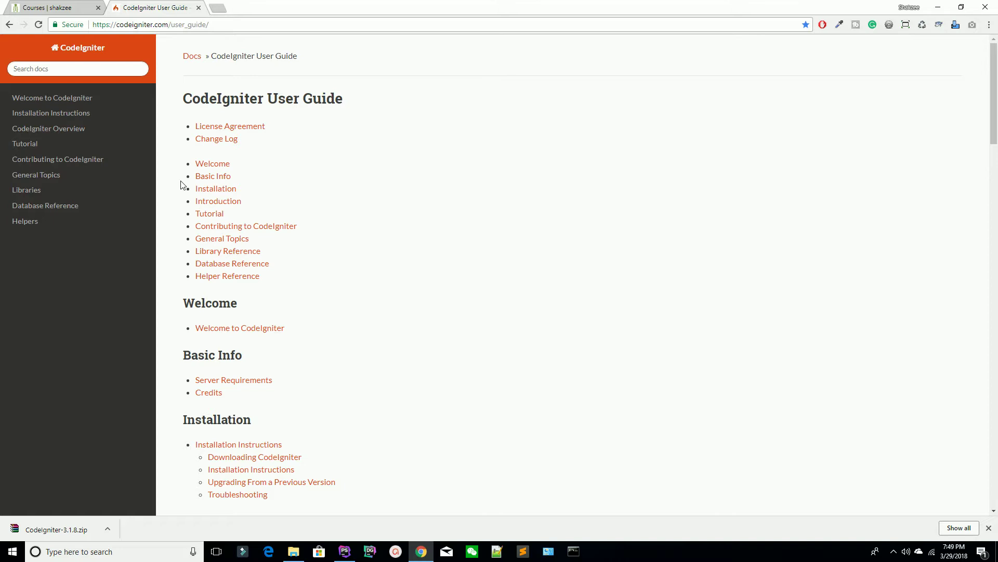
key(alt+Tab)
click(148, 287)
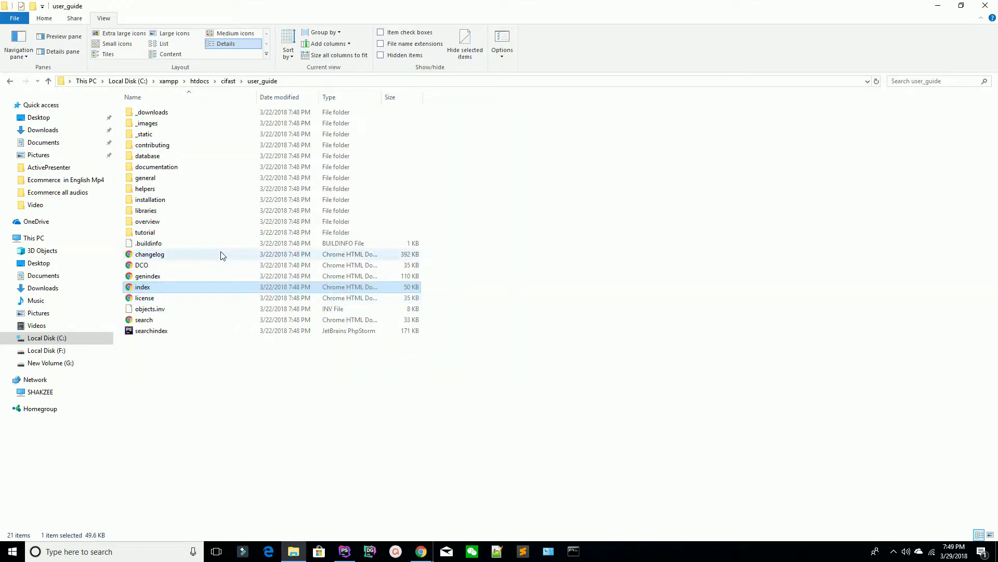
Return to the cifast folder and look inside its system and application folders.
click(225, 82)
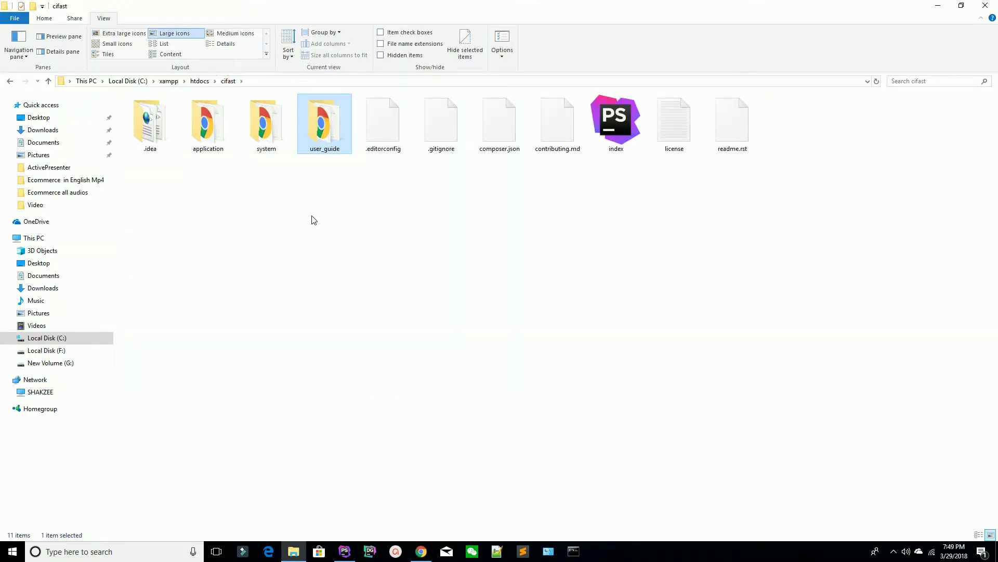
double_click(279, 139)
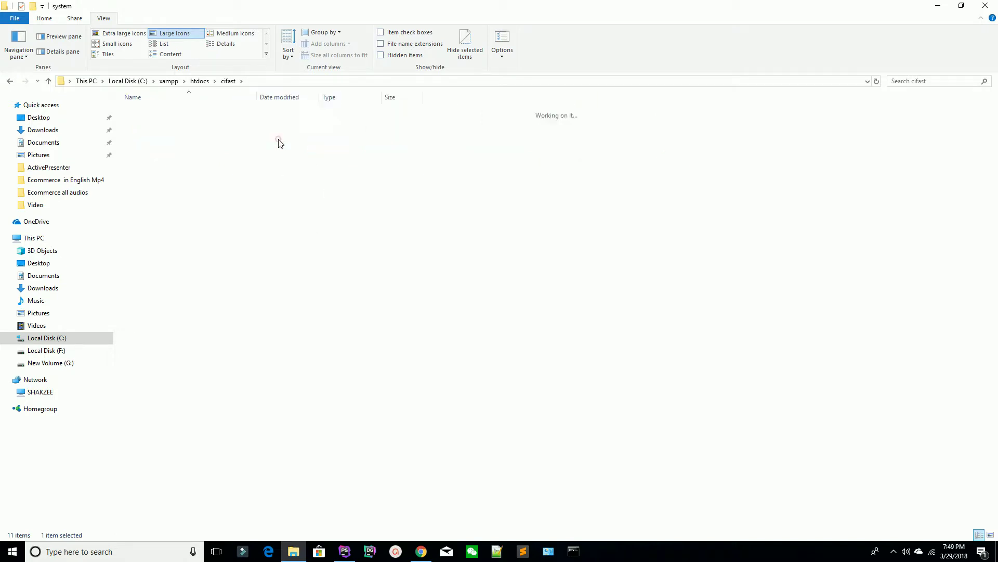
click(10, 80)
double_click(266, 129)
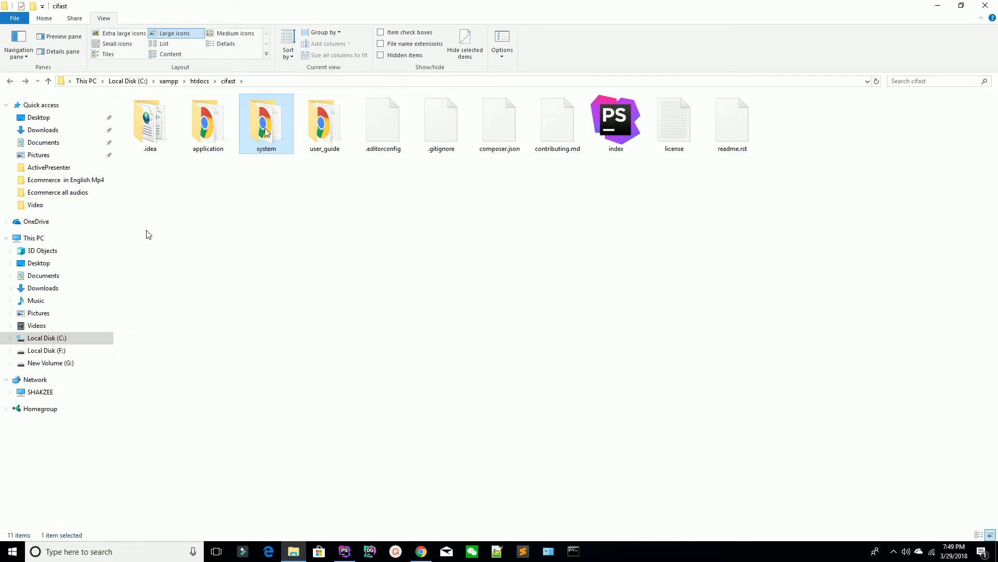
key(alt+Left)
double_click(219, 129)
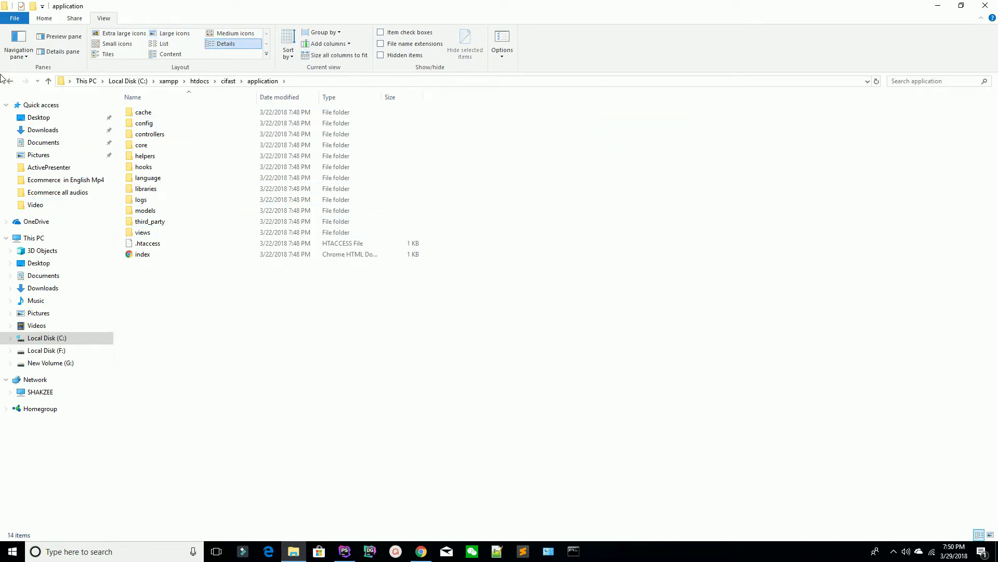
Go back to the cifast folder and delete its user_guide folder.
key(alt+Left)
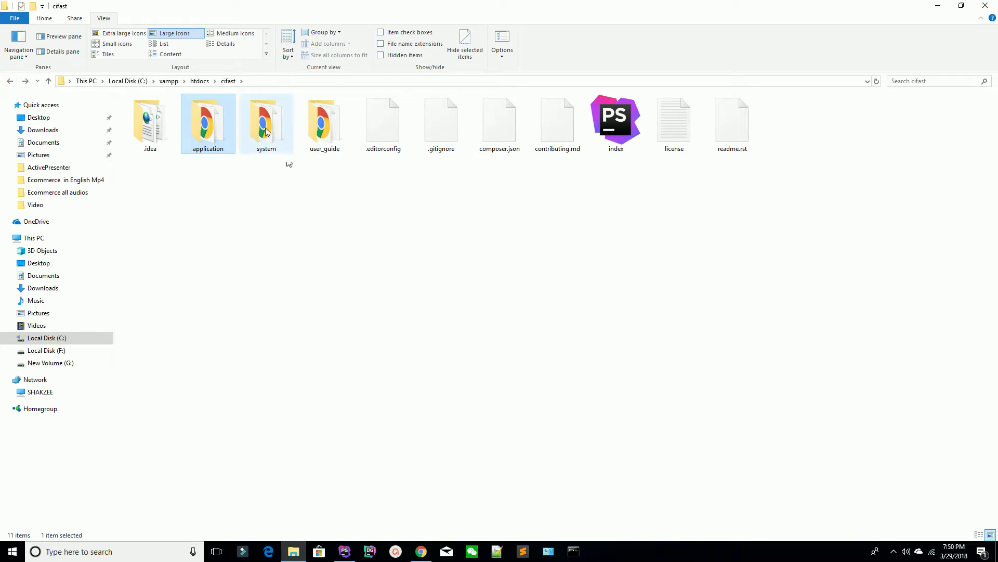
click(322, 130)
key(Delete)
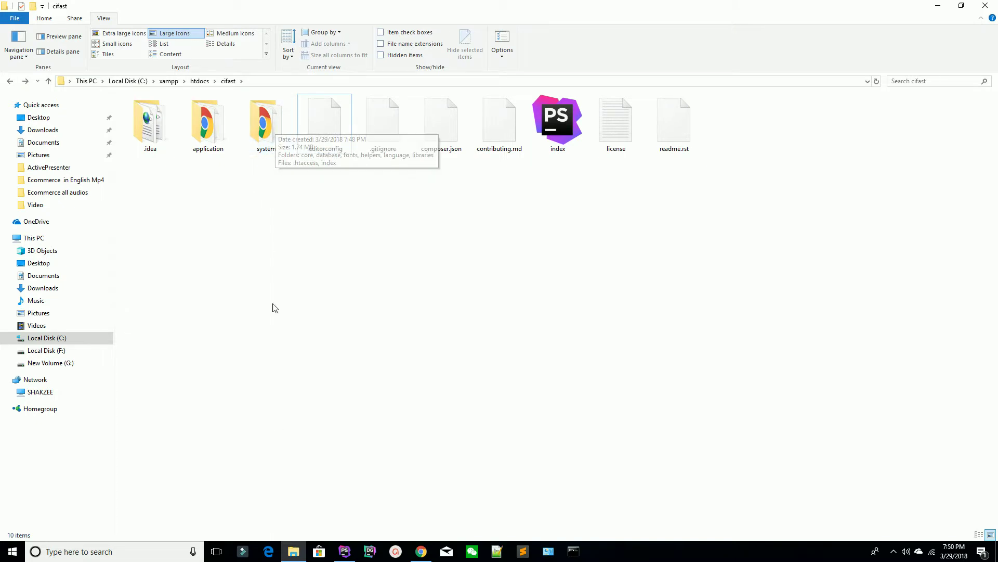
Switch to PhpStorm and look inside the controllers, views and models folders of the application folder.
click(345, 551)
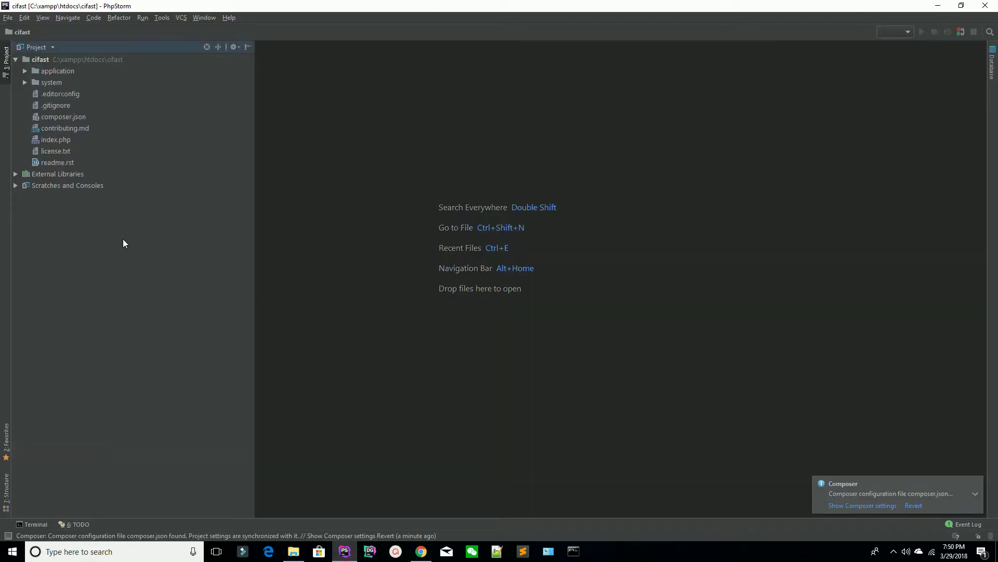
click(25, 72)
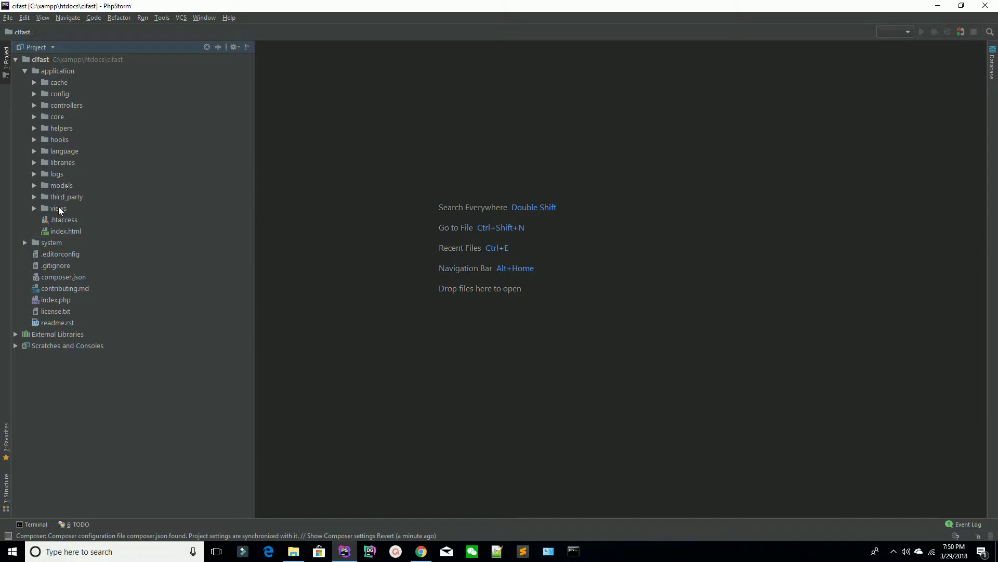
double_click(43, 106)
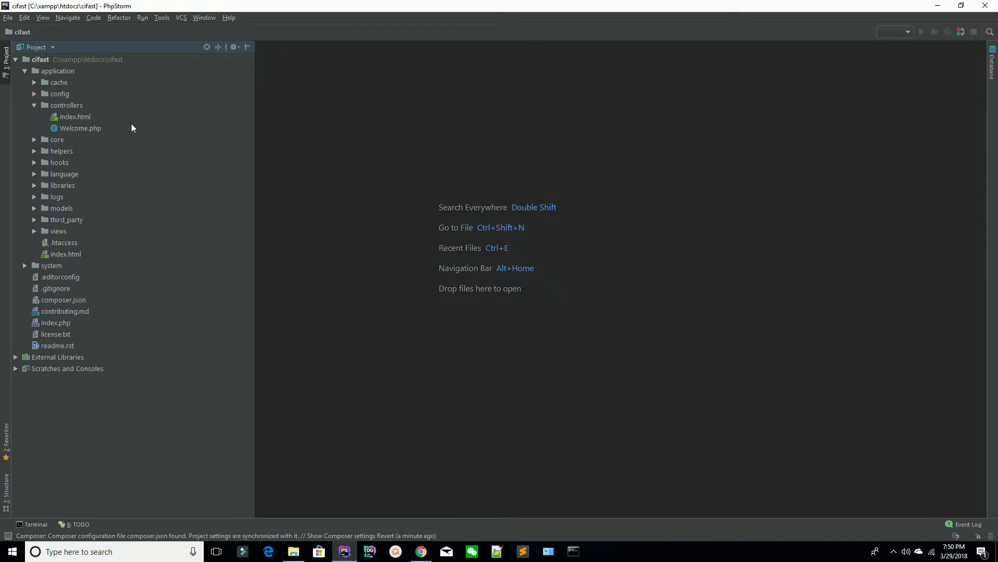
click(33, 106)
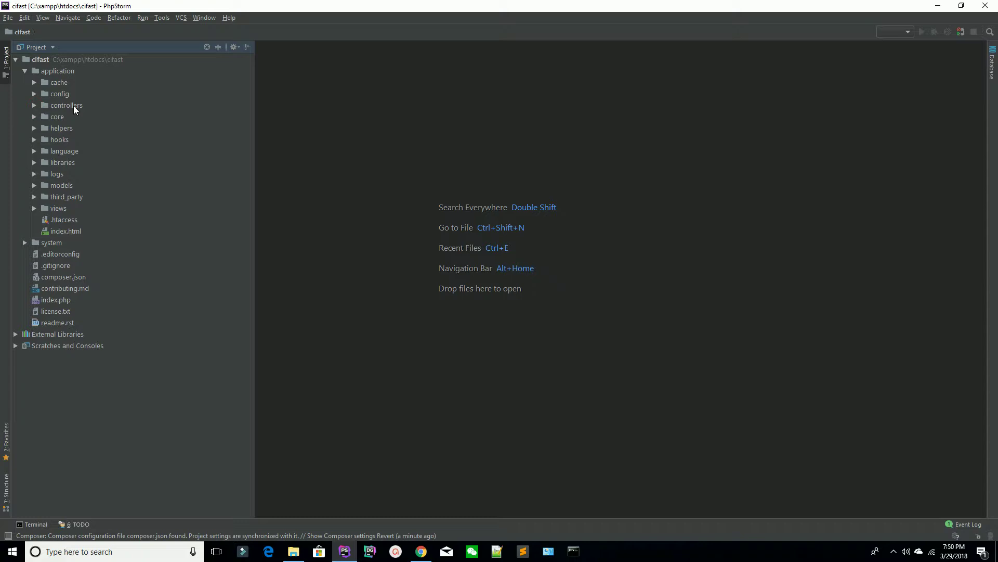
click(39, 208)
click(34, 208)
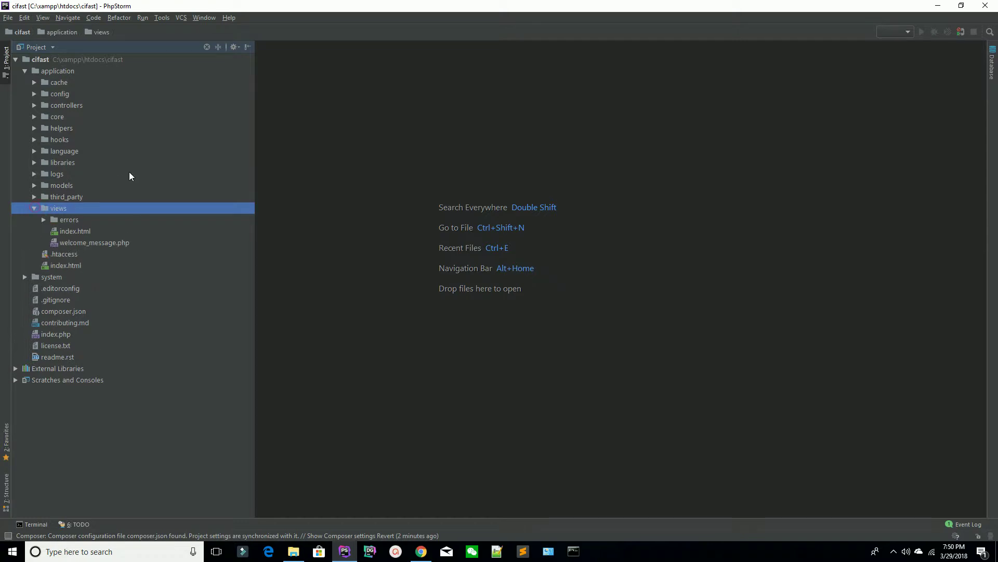
click(34, 208)
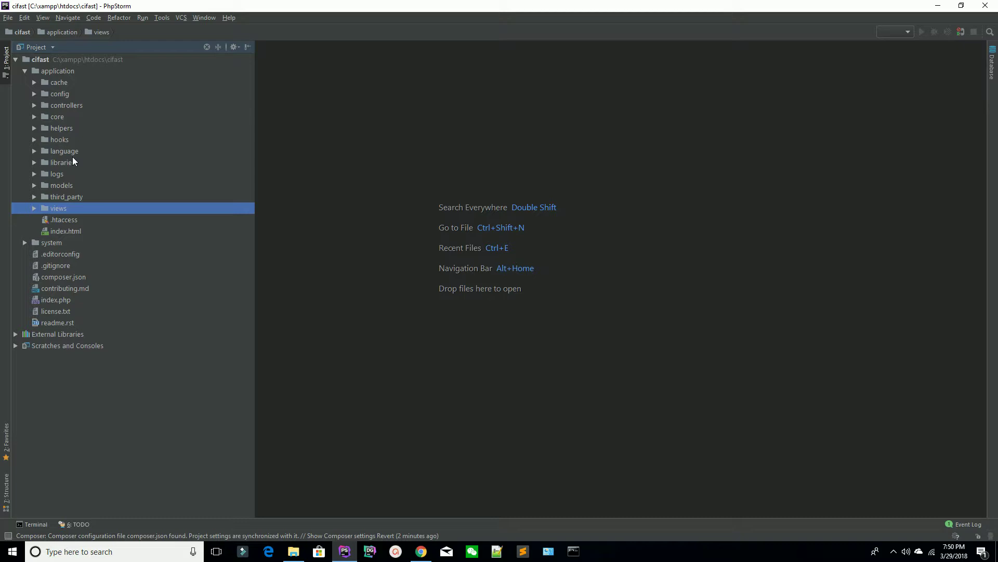
click(33, 185)
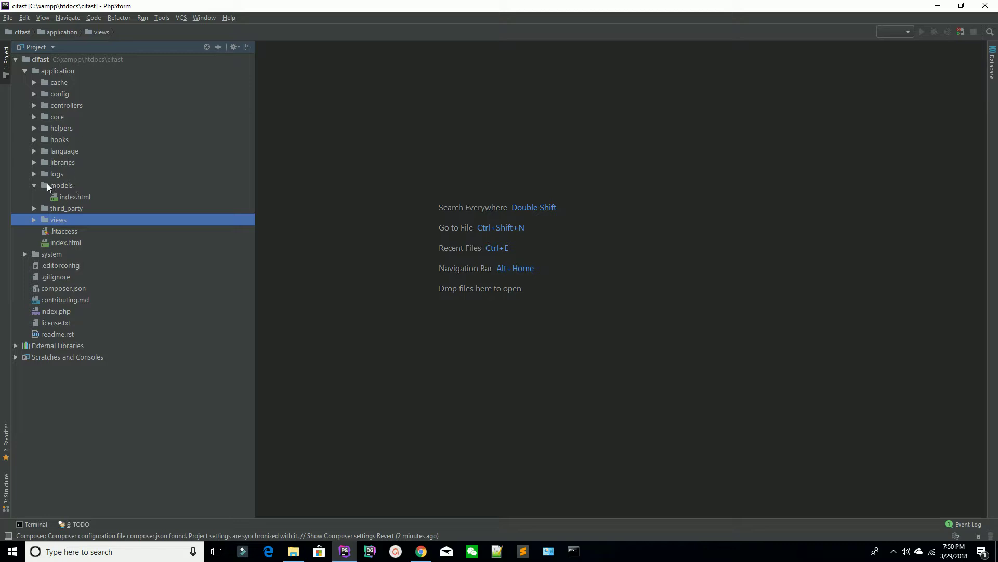
click(38, 185)
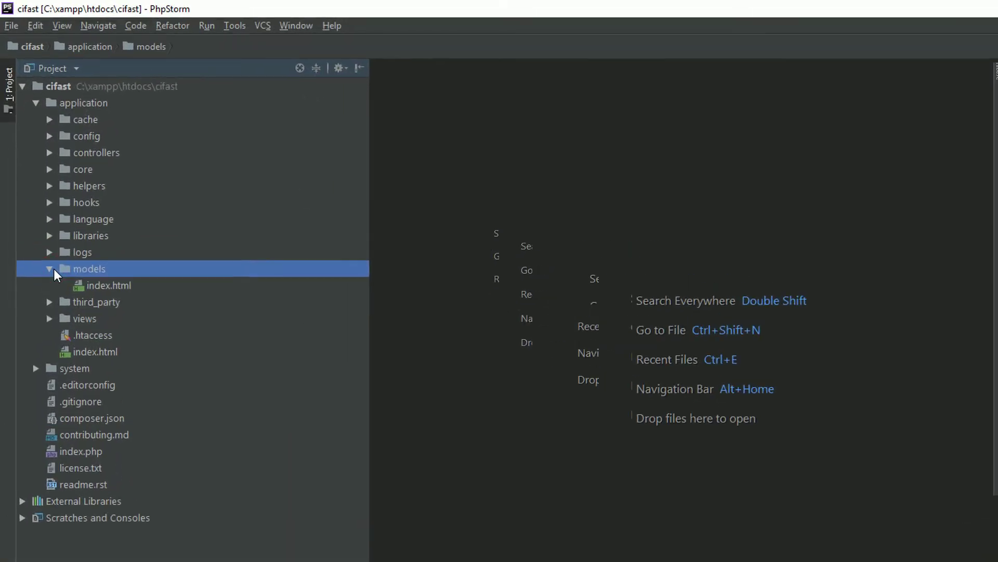
click(50, 269)
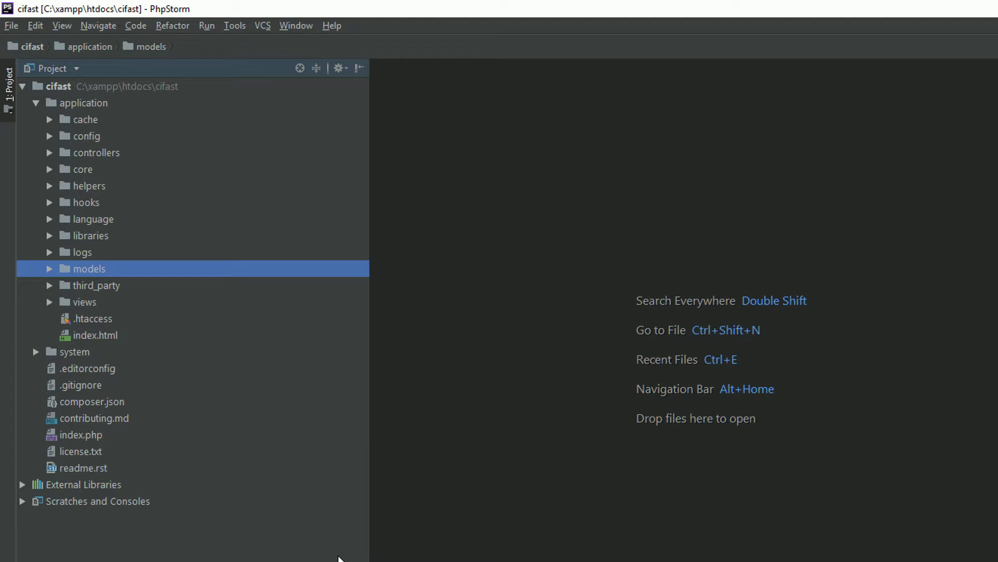
Open database.php from the application's config folder and go to the $db['default'] connection settings.
click(55, 137)
click(51, 137)
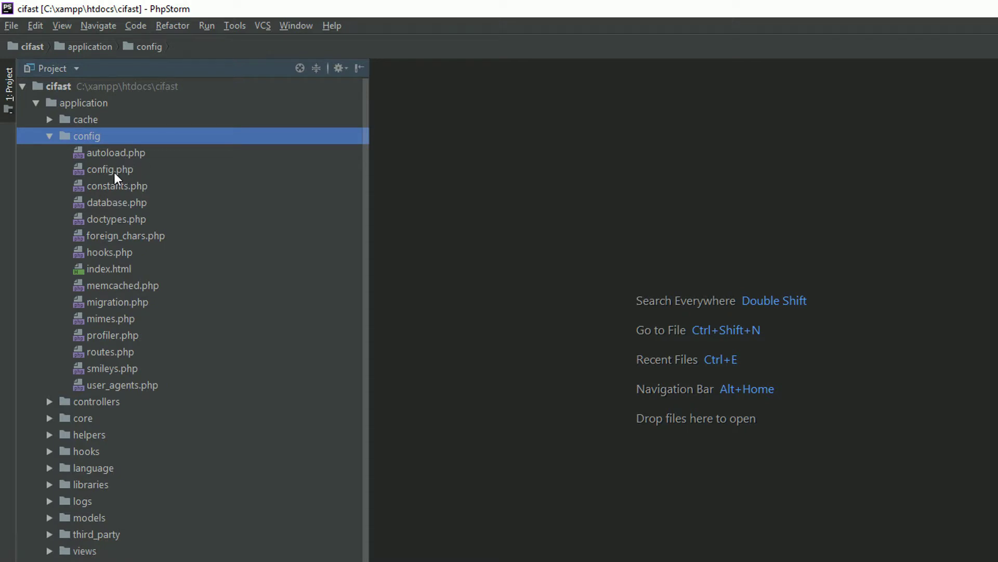
double_click(108, 205)
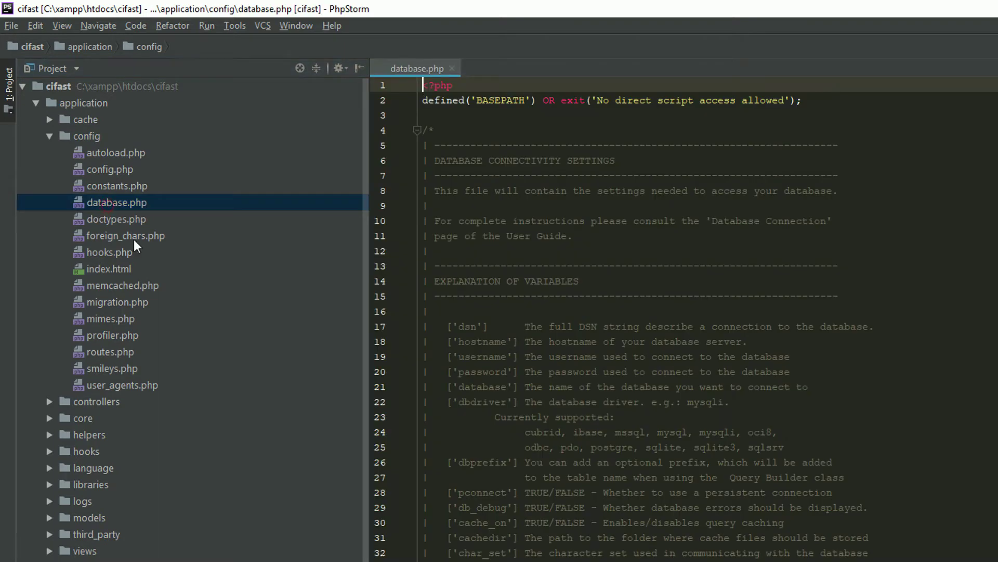
scroll(679, 385, down, 10)
scroll(679, 385, down, 10)
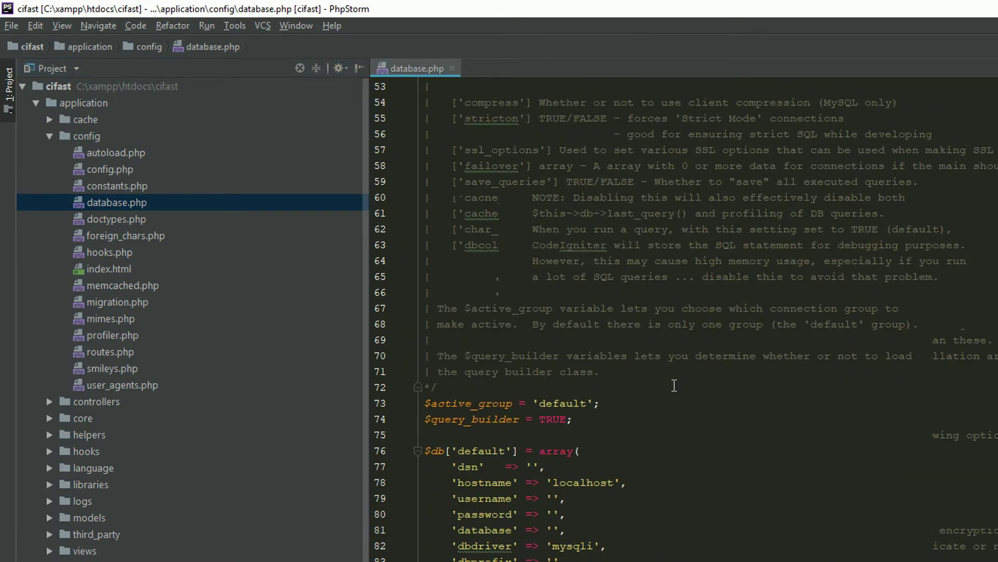
scroll(672, 385, up, 2)
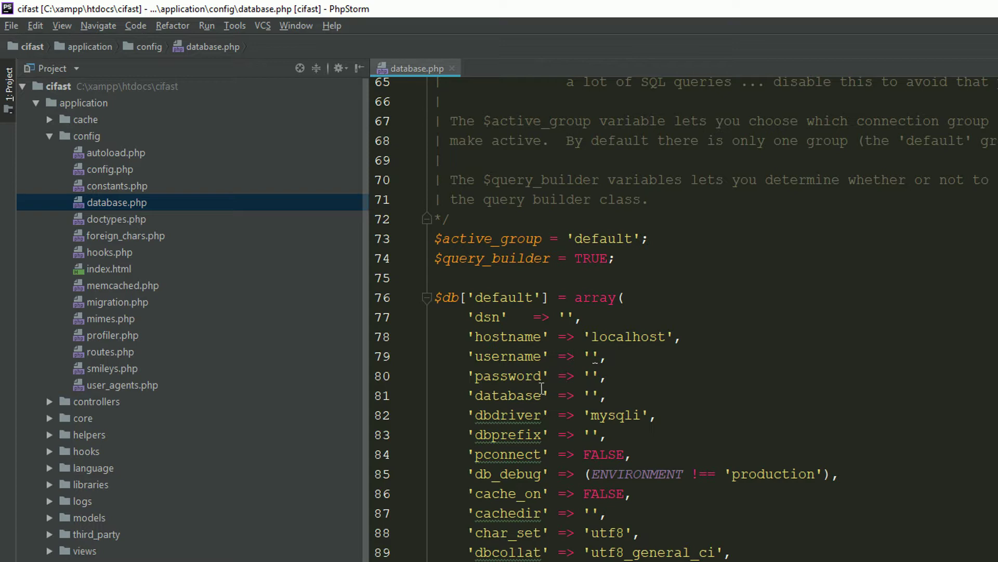
Switch to the browser and open phpMyAdmin at localhost/phpmyadmin in a new tab.
key(alt+Tab)
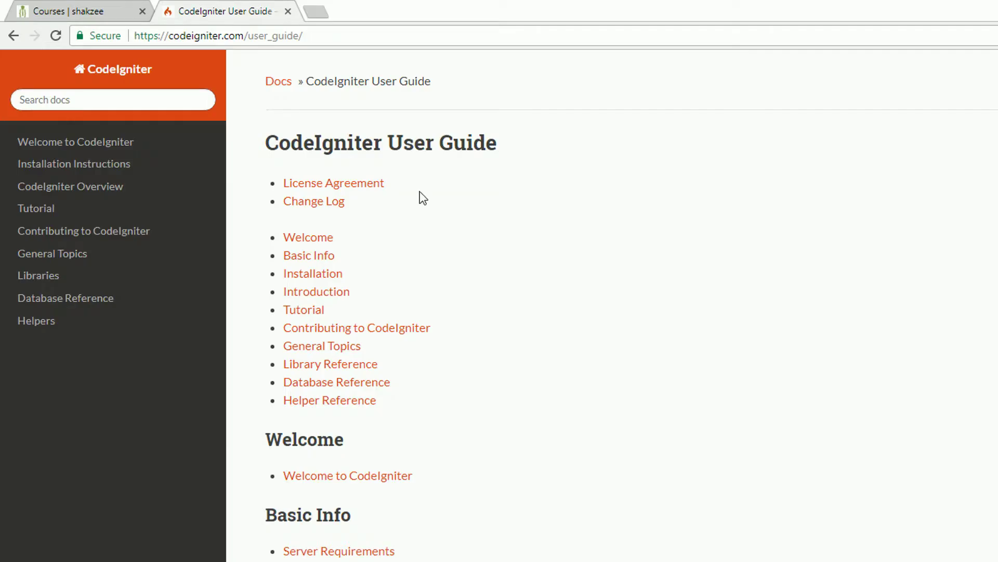
click(317, 7)
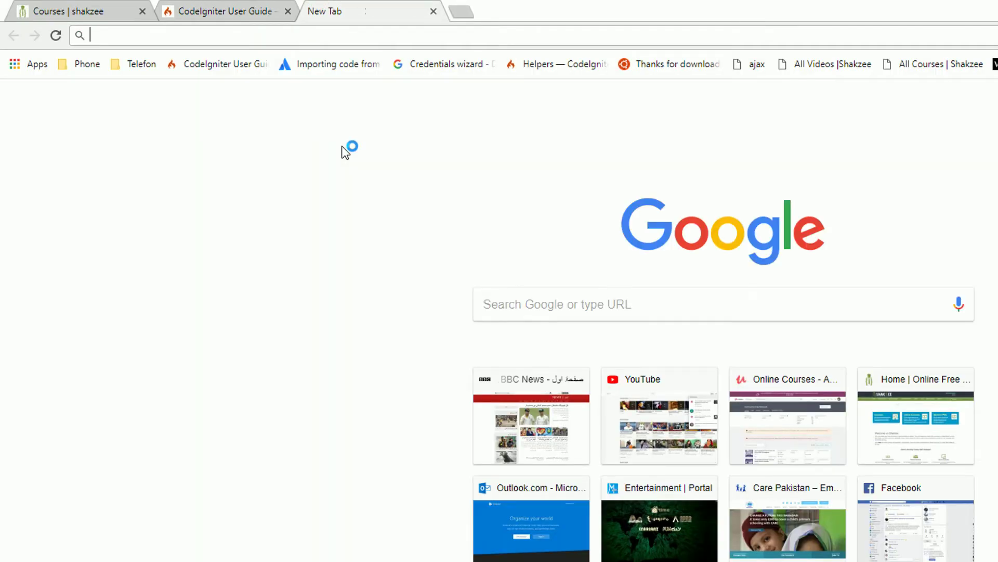
key(alt+Tab)
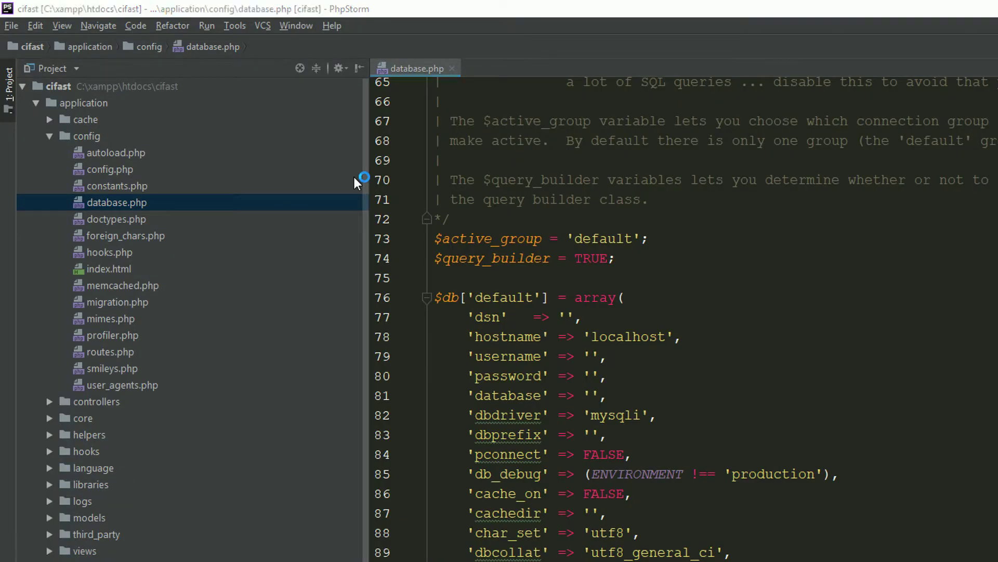
key(alt+Tab)
text(localhost/phpmyadmin)
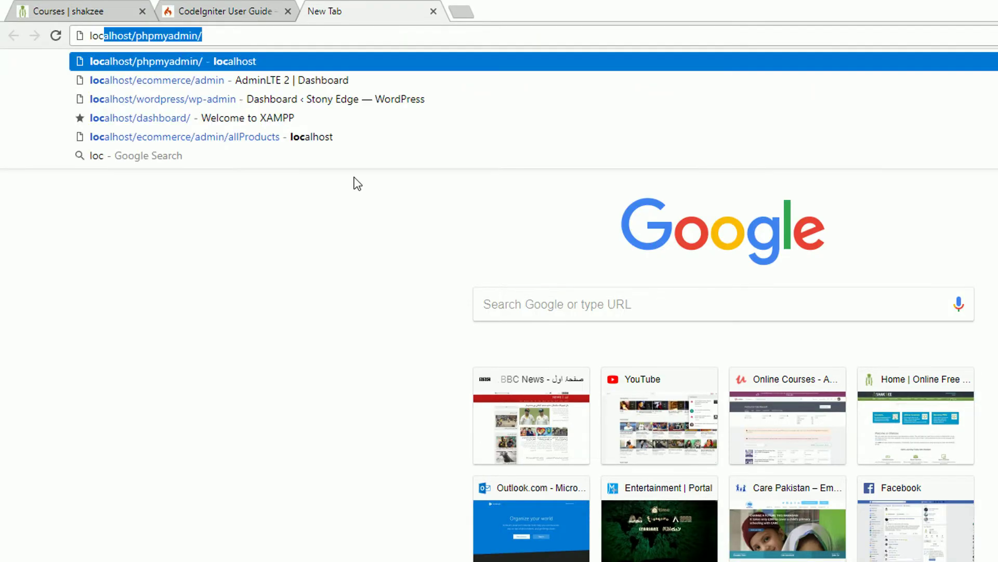
key(BackSpace)
key(BackSpace)
key(BackSpace)
key(BackSpace)
key(BackSpace)
key(BackSpace)
key(BackSpace)
key(BackSpace)
key(BackSpace)
key(BackSpace)
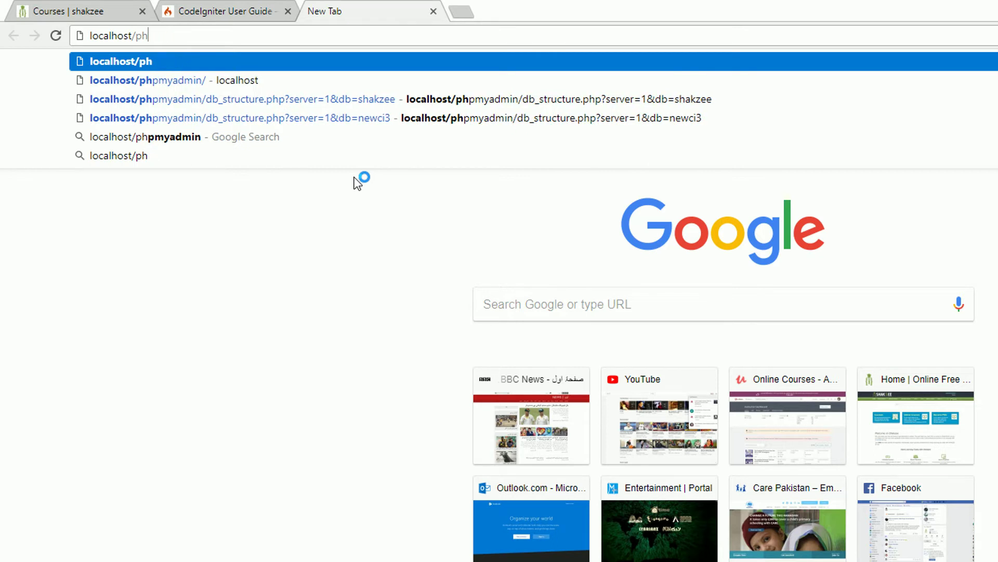
text(ph)
key(Return)
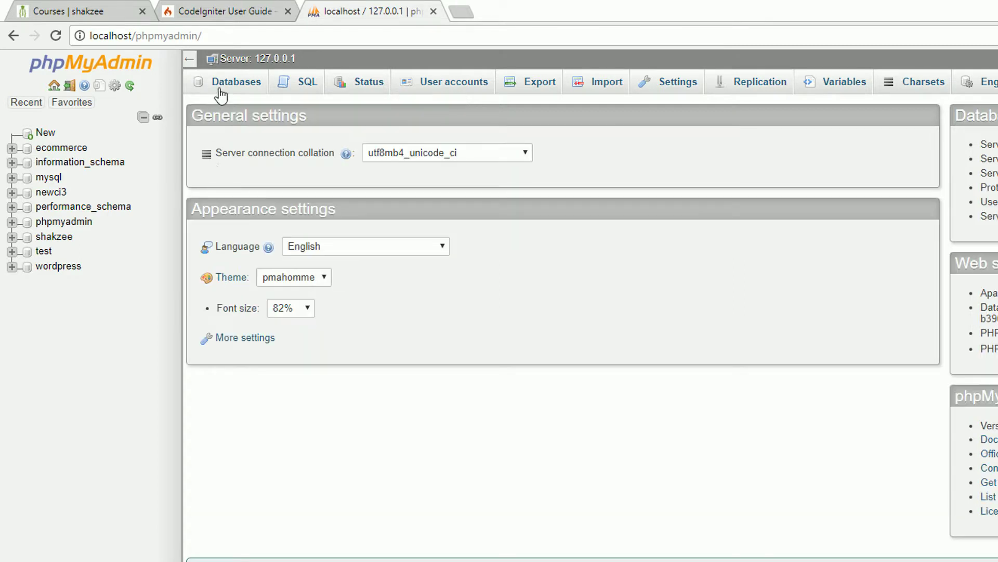
Create a new database named cifast in phpMyAdmin.
click(237, 86)
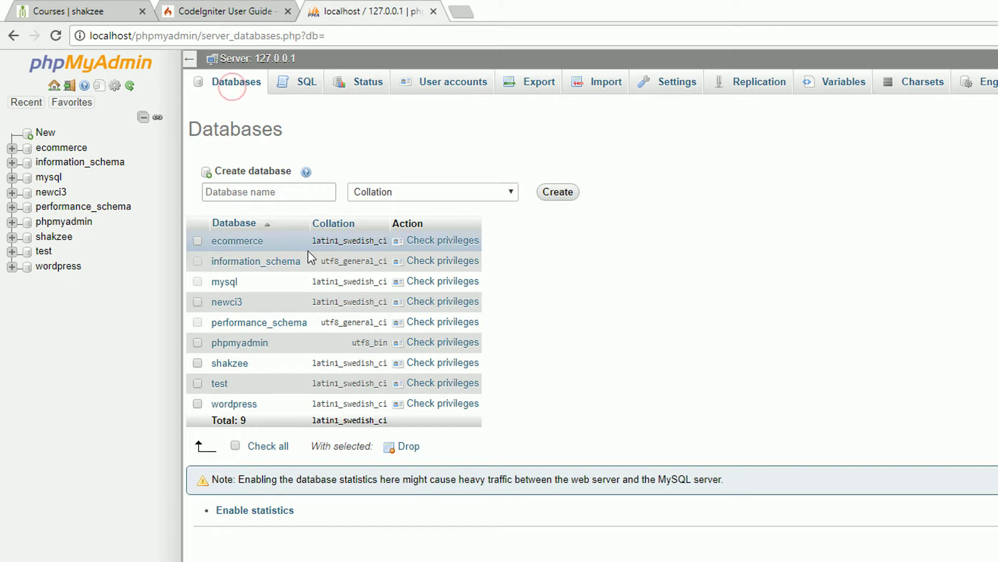
click(268, 190)
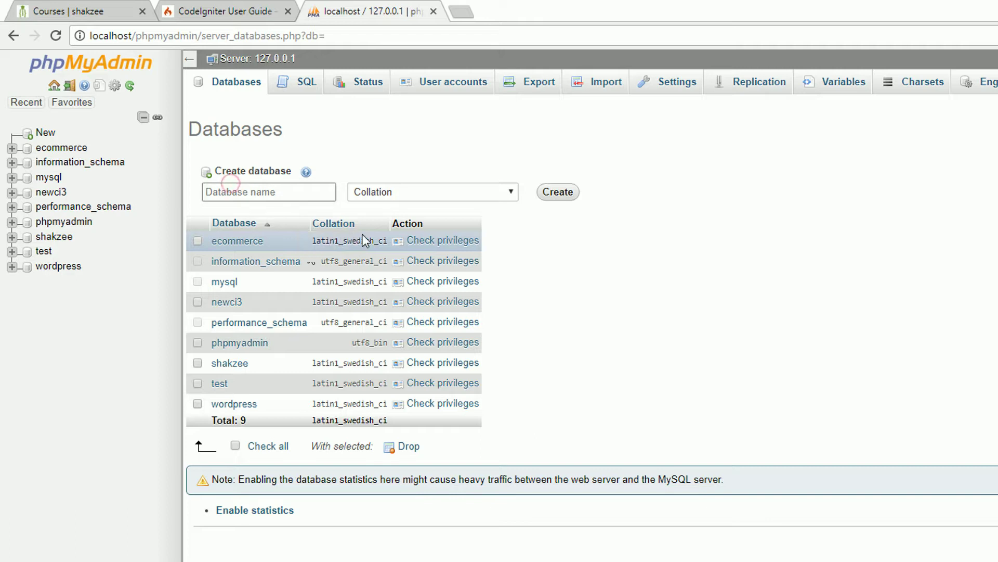
text(cifast)
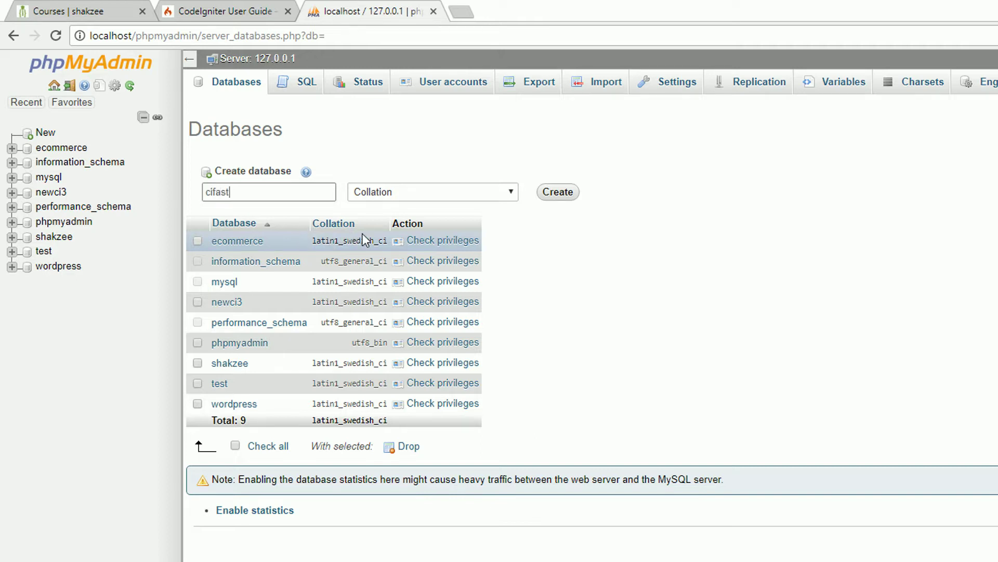
key(Return)
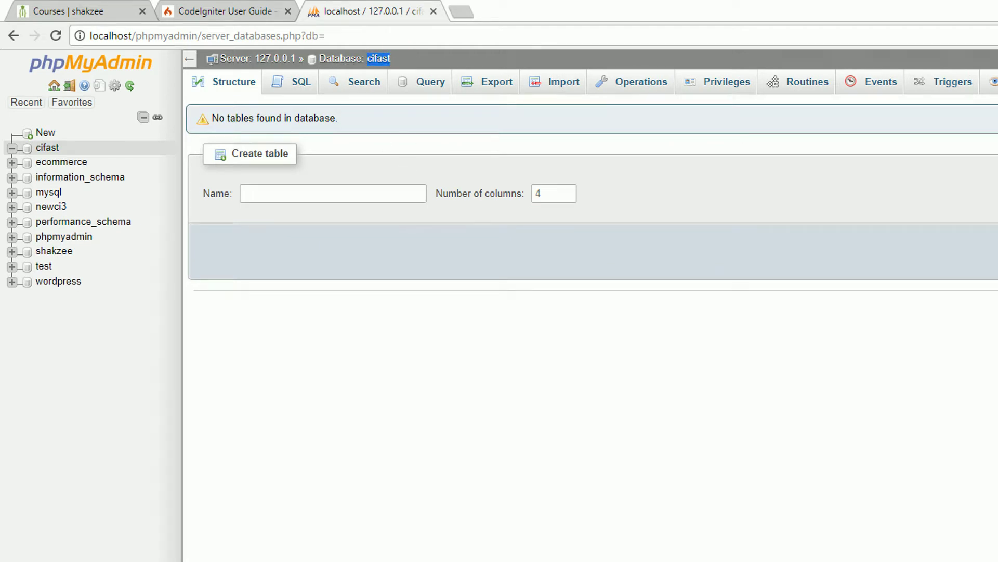
Return to PhpStorm, set the database to 'cifast' and the username to 'root' in database.php, and close the file.
key(alt+Tab)
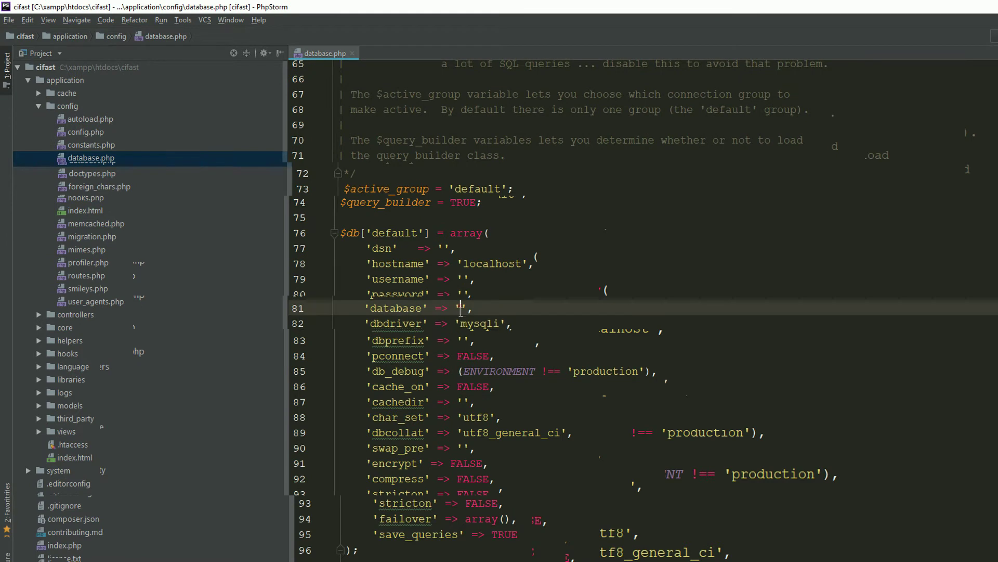
text(cifast)
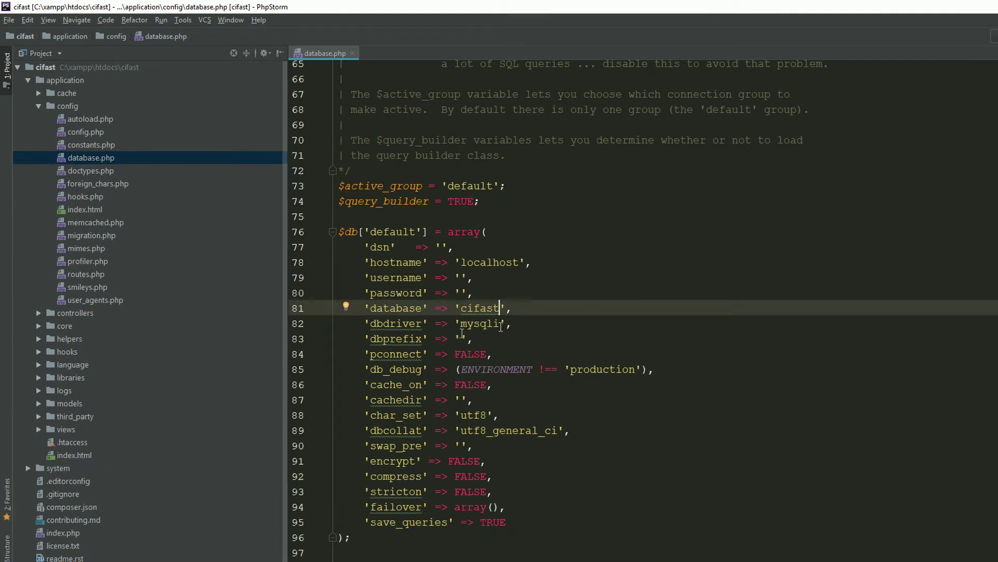
click(459, 278)
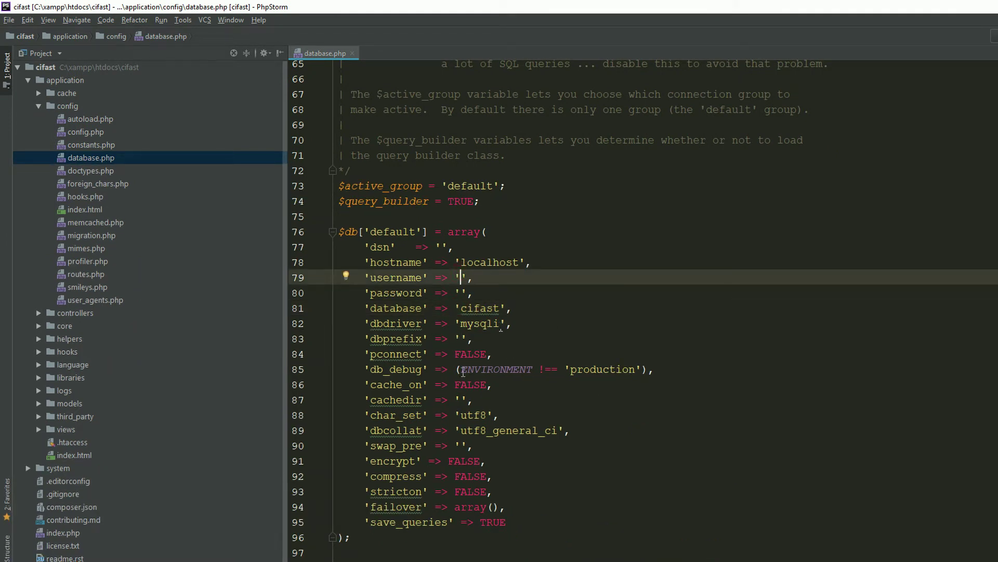
text(root)
click(464, 293)
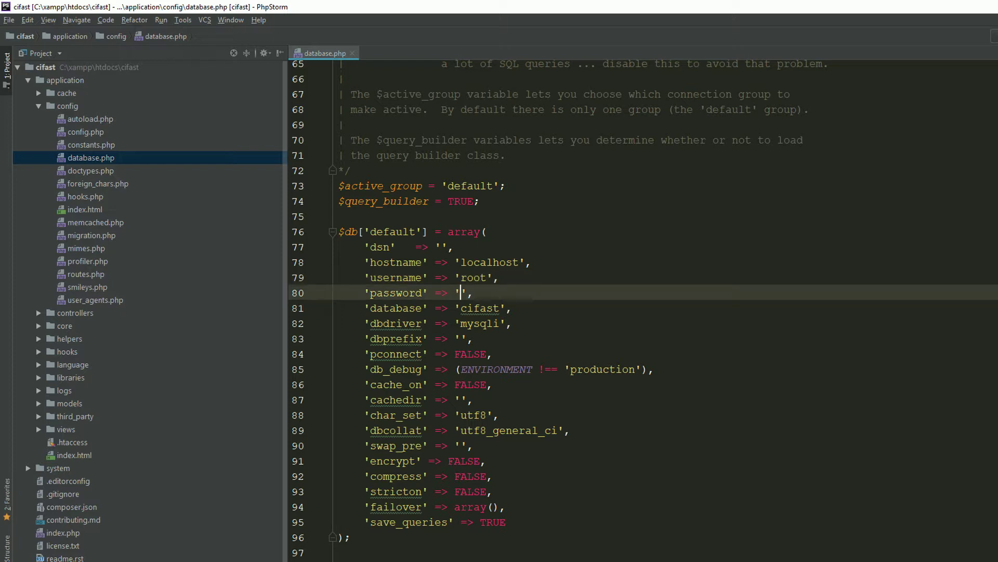
click(352, 53)
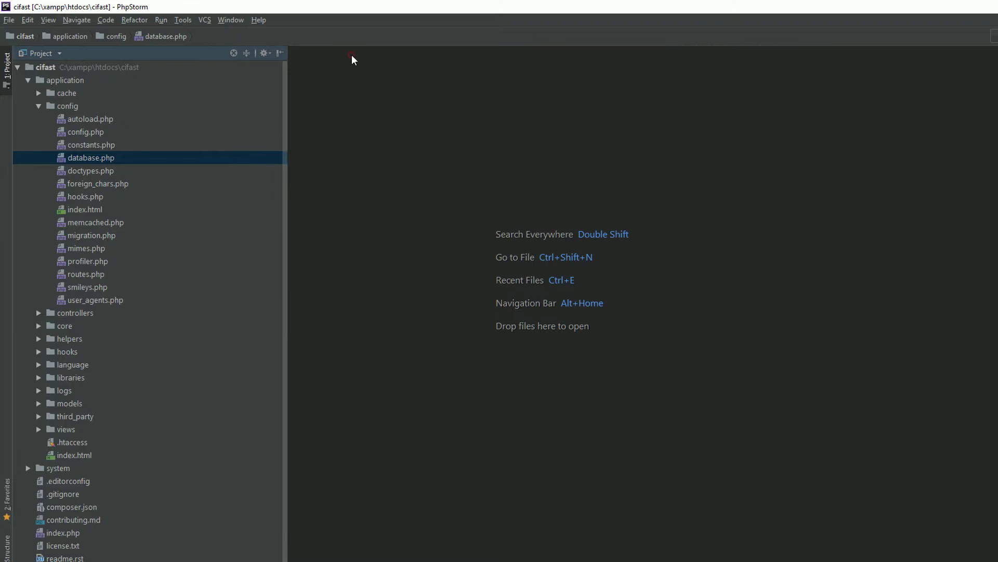
Open routes.php from the config folder and examine the default_controller route at the end of the file.
double_click(81, 278)
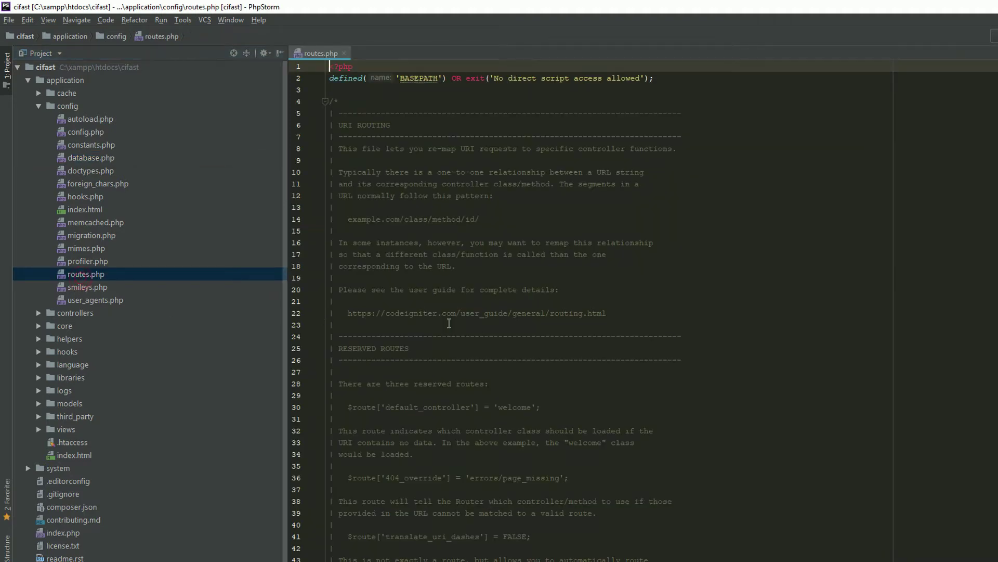
scroll(431, 338, down, 6)
ctrl+scroll(431, 338, up, 6)
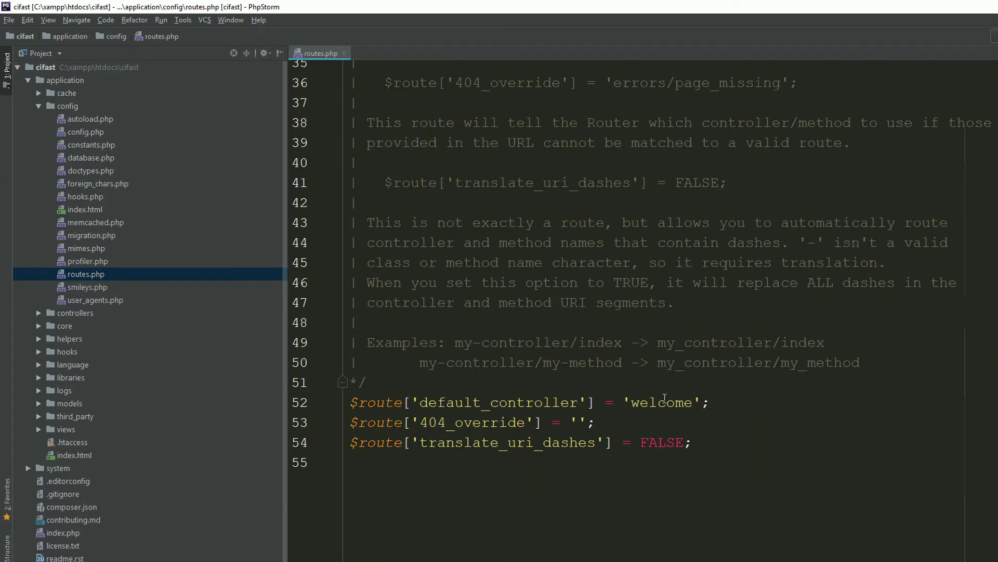
double_click(670, 402)
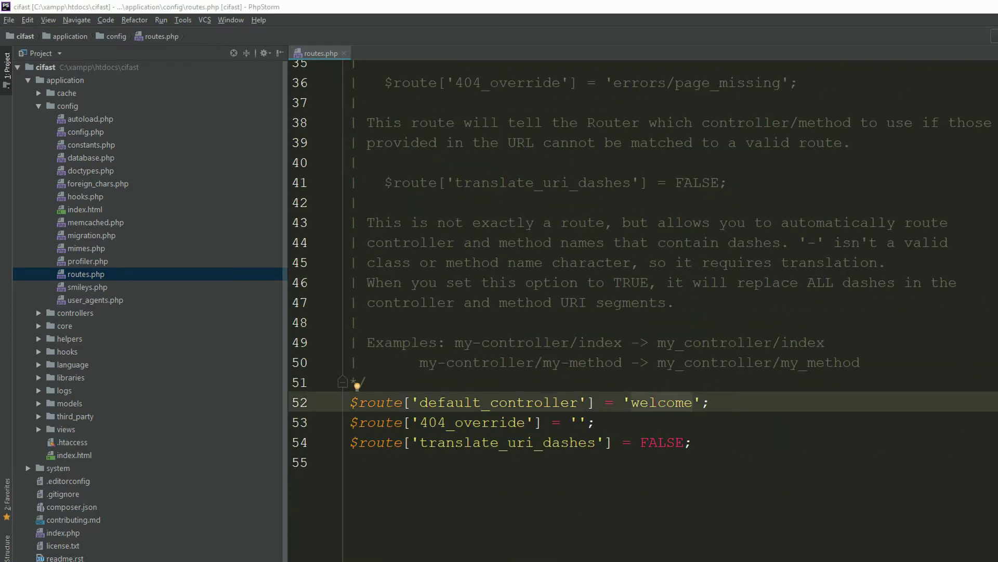
Switch to the browser and load the project's home page at localhost/cifast in a new tab.
key(alt+Tab)
click(167, 15)
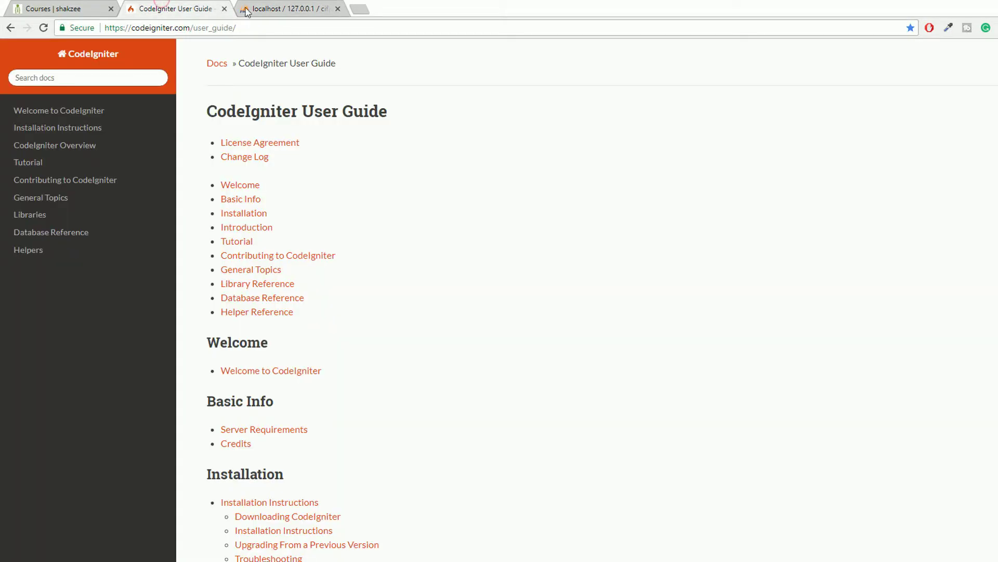
click(359, 9)
text(lco)
key(BackSpace)
key(BackSpace)
key(BackSpace)
text(l)
key(Right)
key(BackSpace)
key(BackSpace)
key(BackSpace)
key(BackSpace)
key(BackSpace)
key(BackSpace)
key(BackSpace)
key(BackSpace)
key(BackSpace)
key(BackSpace)
key(BackSpace)
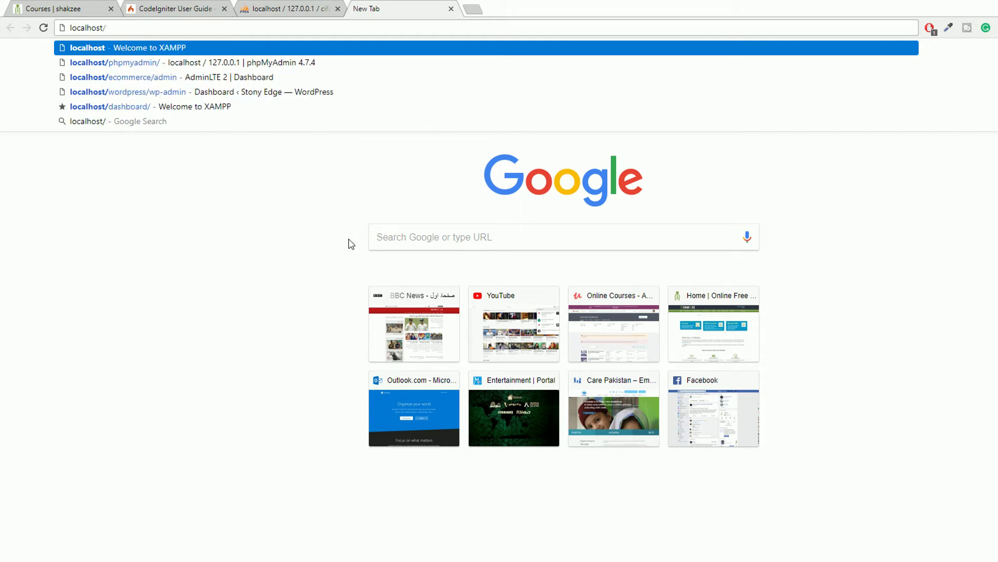
text(cifast)
key(Return)
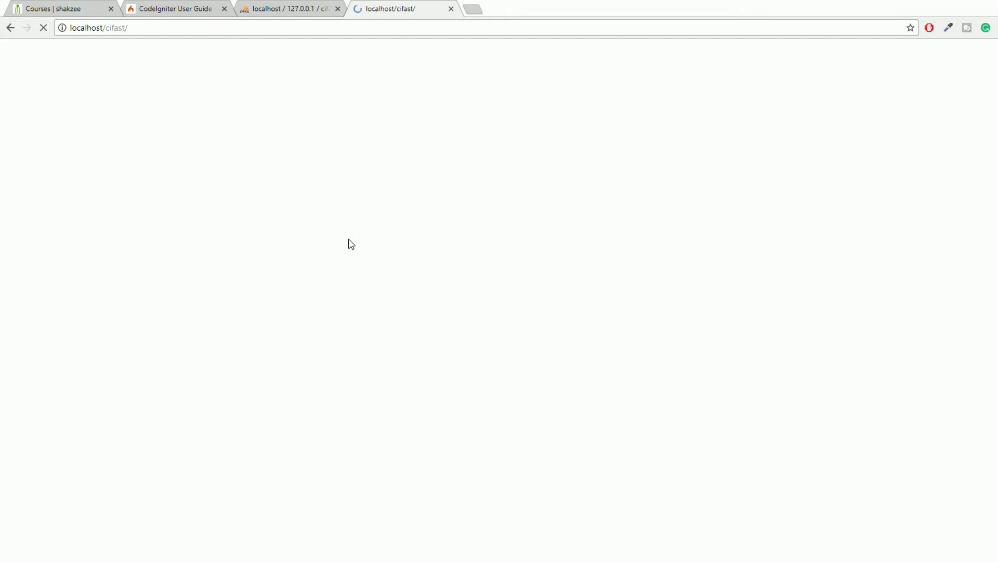
key(ctrl+plus)
key(ctrl+plus)
key(ctrl+plus)
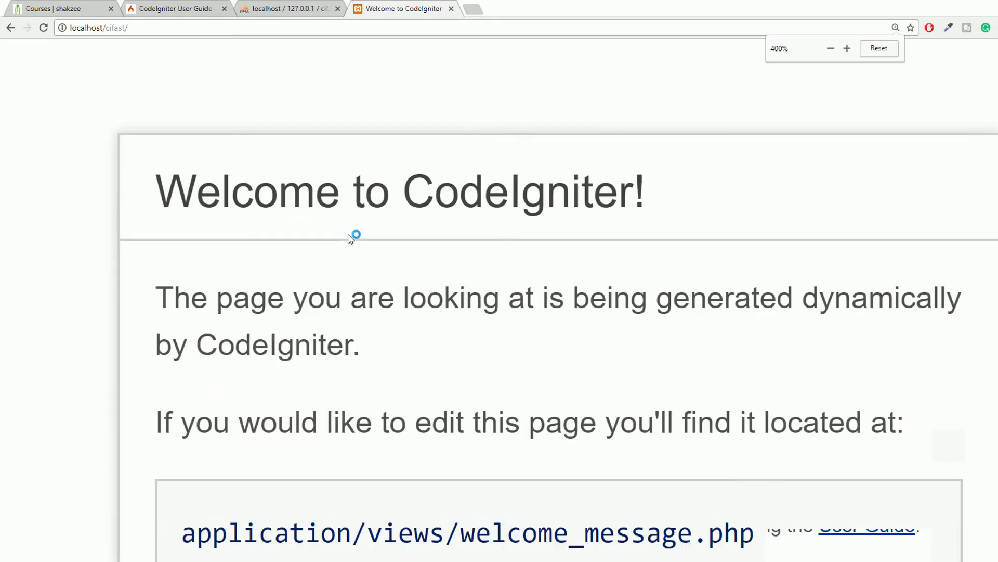
Switch to PhpStorm, collapse the config folder, and open Welcome.php from the controllers folder.
click(931, 98)
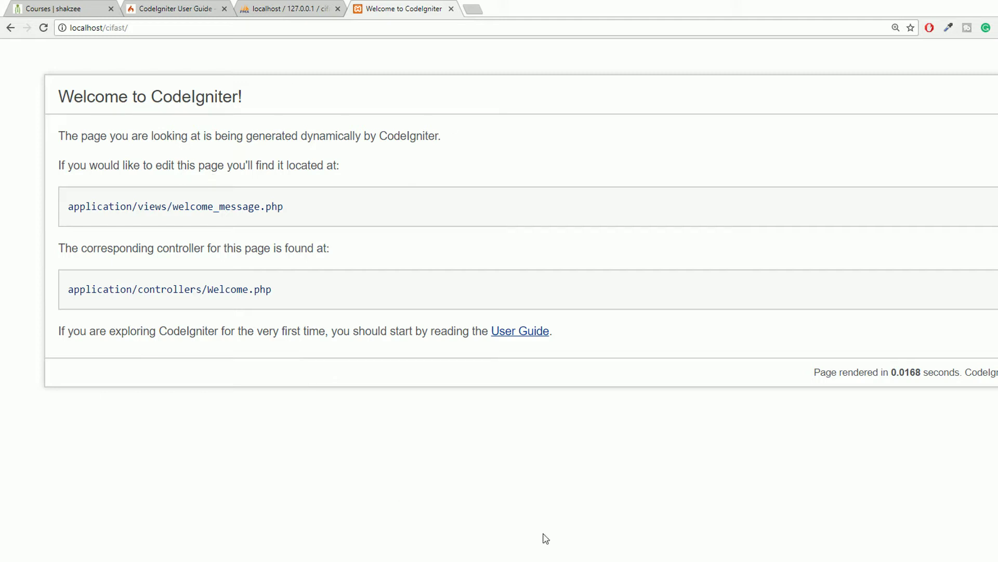
click(537, 551)
key(Down)
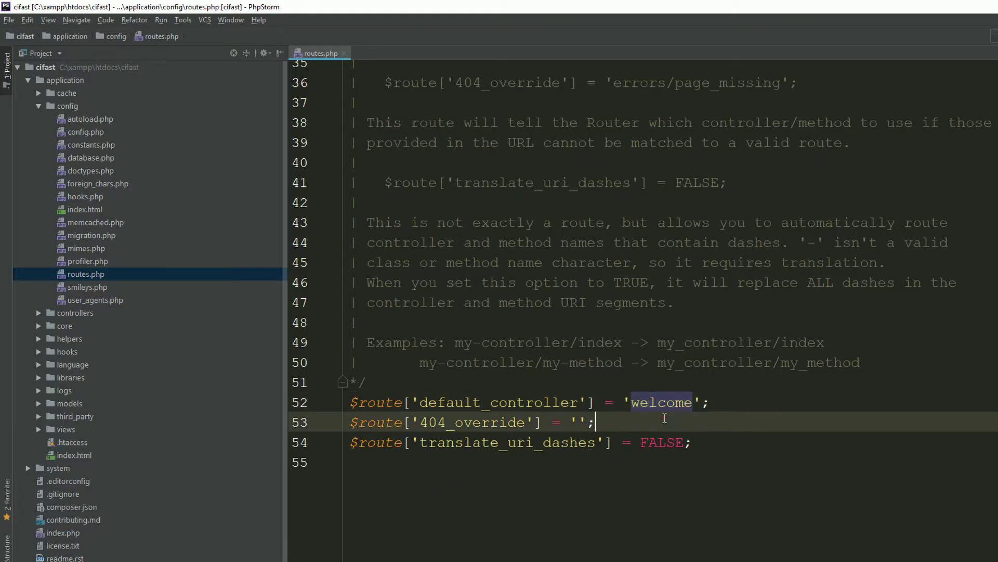
click(39, 106)
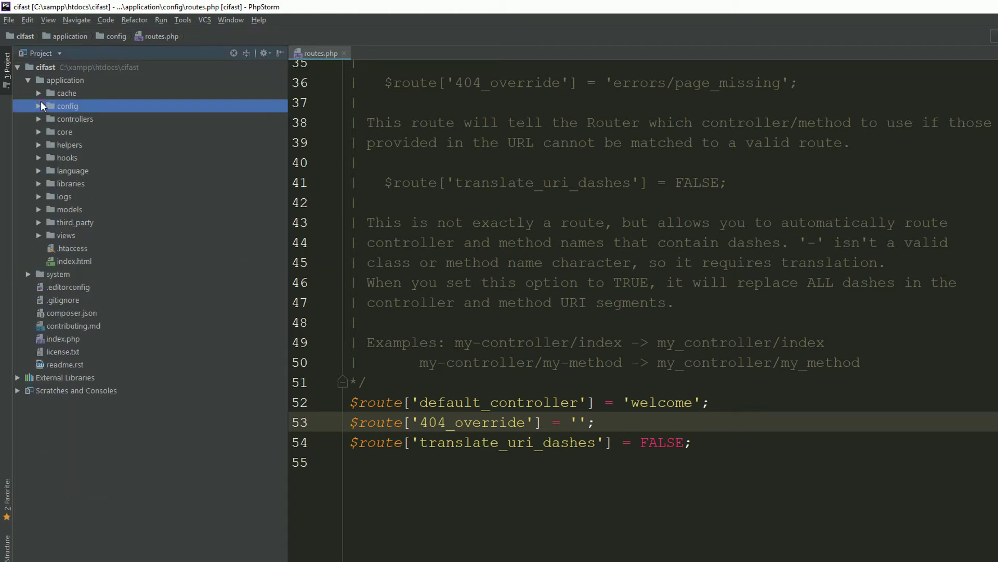
click(38, 118)
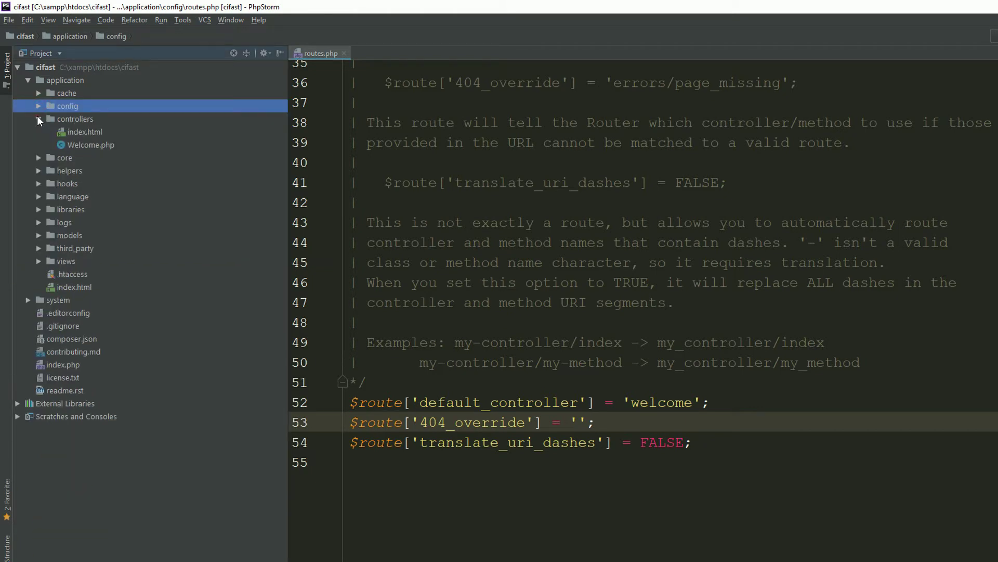
double_click(83, 145)
scroll(577, 296, up, 3)
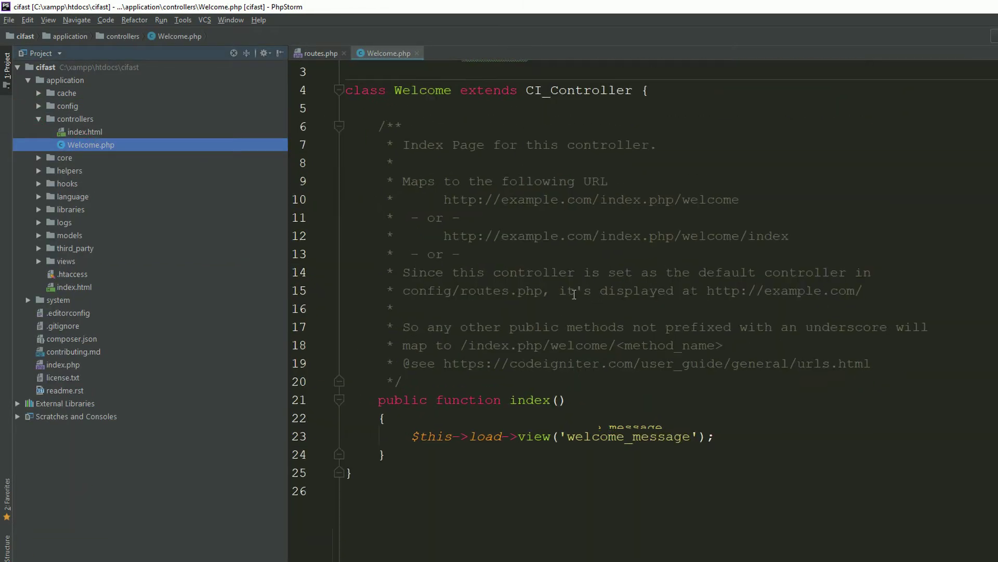
Comment out the welcome_message view line in the index() function and add echo 'working..'; above it.
scroll(574, 294, up, 1)
drag(412, 422, 728, 413)
click(566, 417)
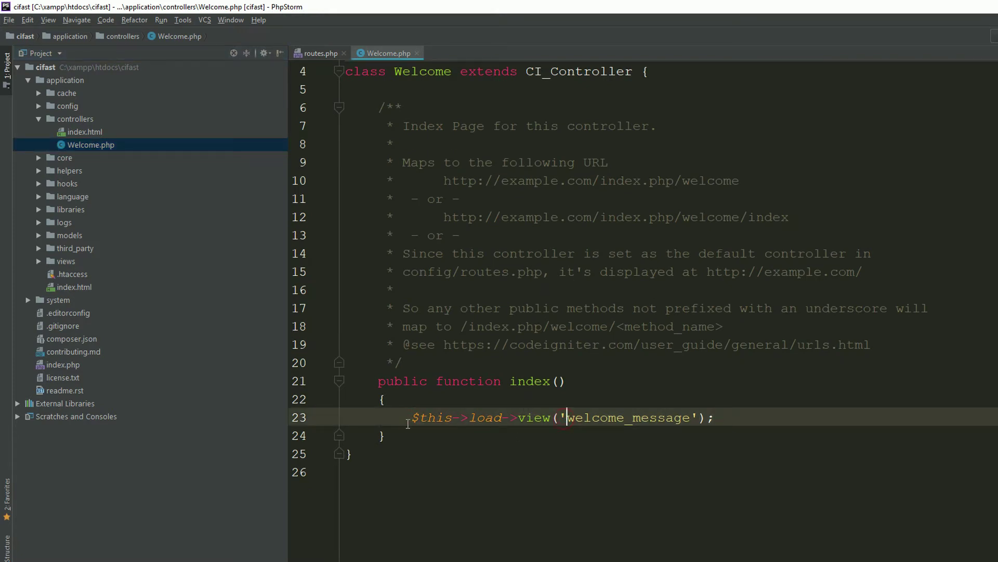
key(ctrl+slash)
key(Up)
key(Up)
key(End)
key(Return)
text(echo '';)
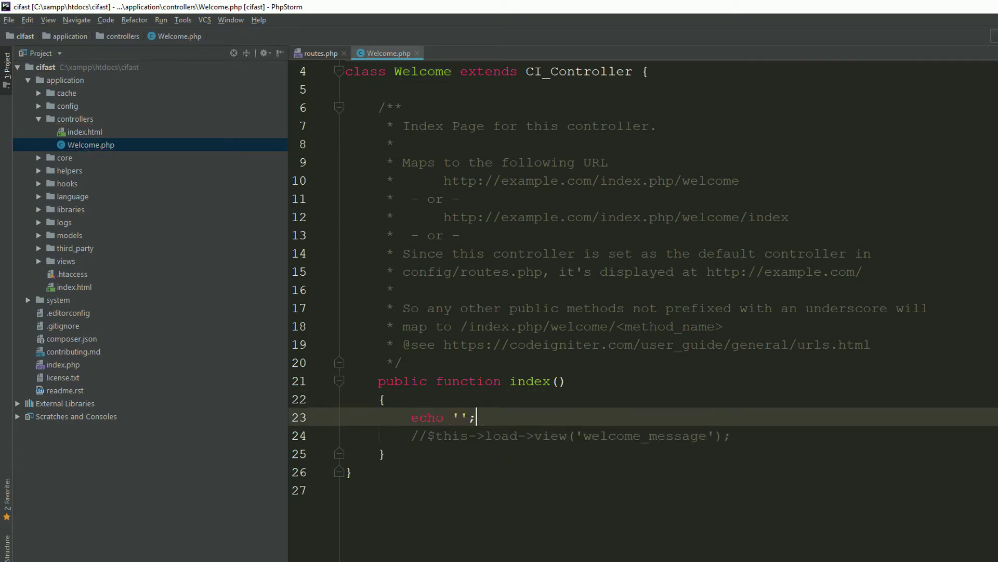
text(worjd)
key(BackSpace)
key(BackSpace)
text(king...)
Switch to the browser and reload localhost/cifast to check the Welcome controller's output.
key(alt+Tab)
key(F5)
key(ctrl+plus)
key(ctrl+plus)
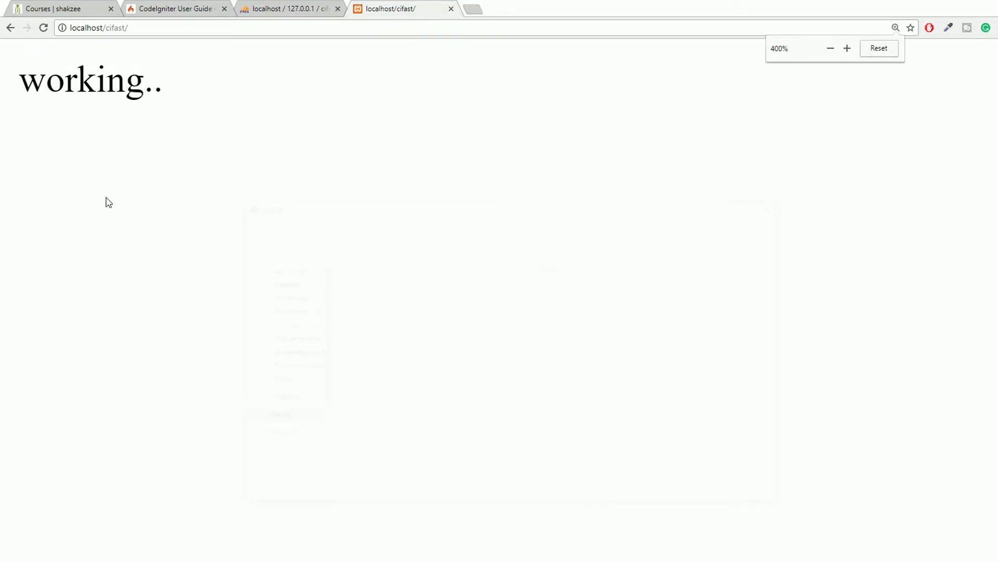
key(ctrl+s)
key(alt+Tab)
key(Escape)
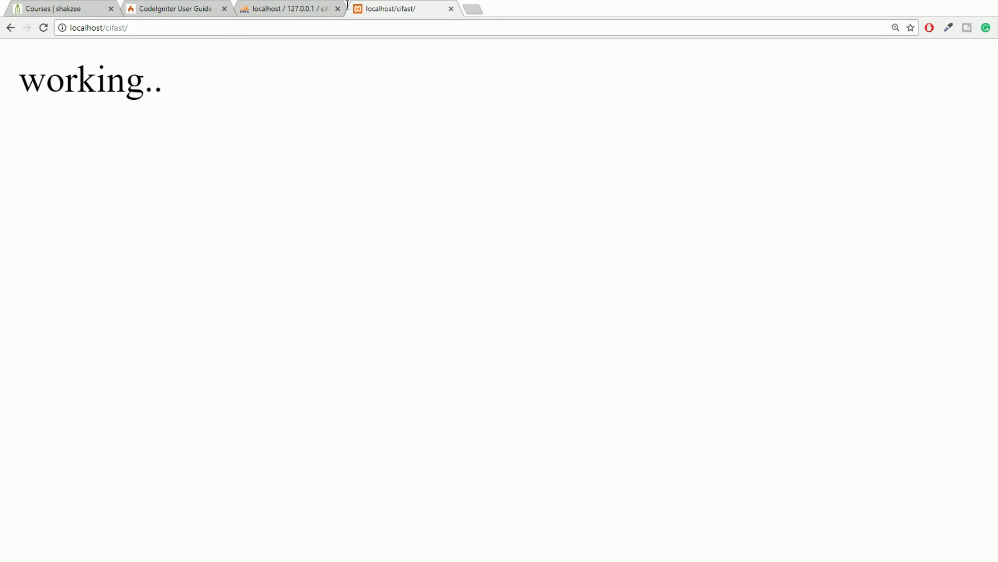
Open the codeigniter.com home page in the user guide's tab and read the "Nearly zero configuration" feature.
click(163, 4)
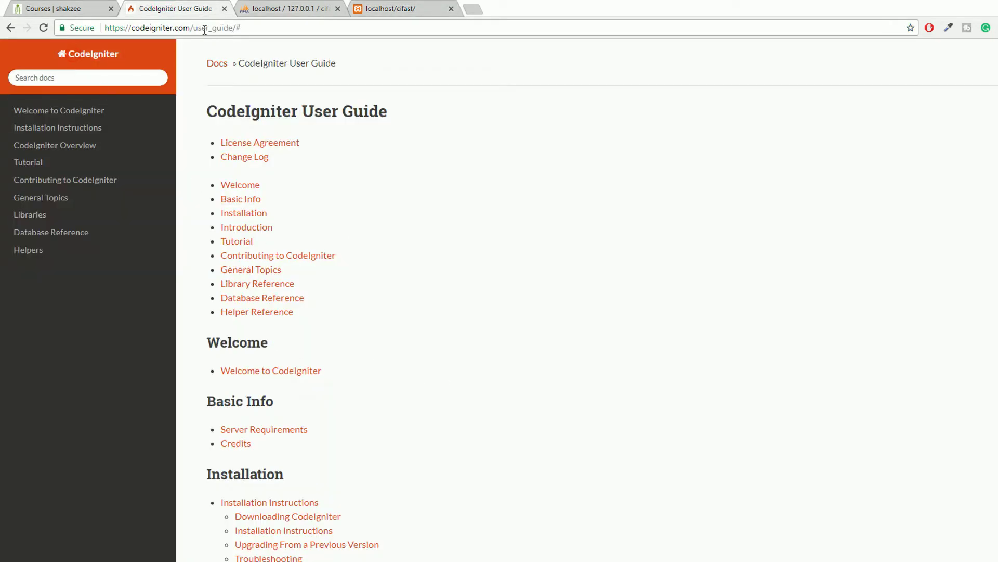
drag(190, 27, 243, 27)
key(BackSpace)
key(Return)
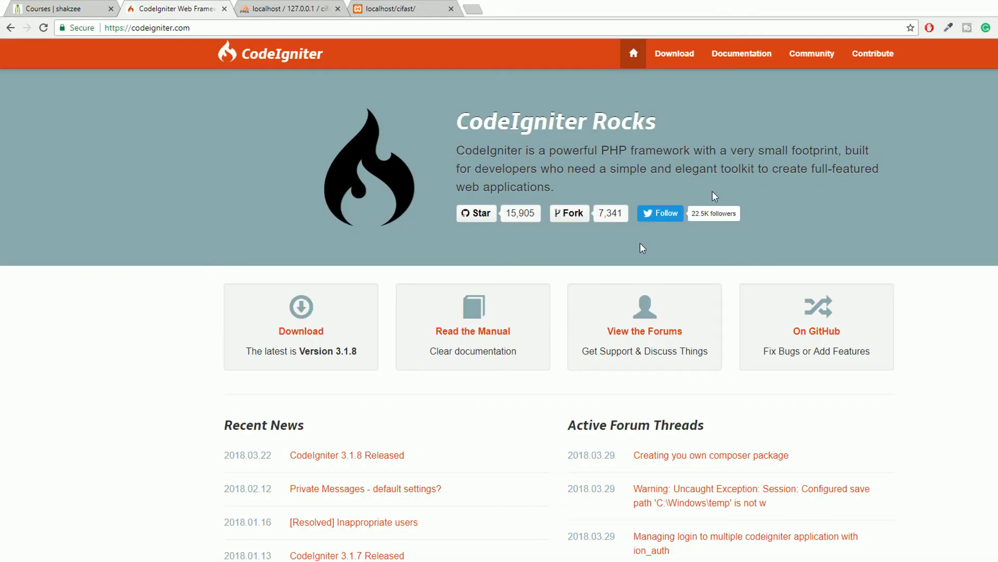
scroll(546, 211, down, 3)
scroll(482, 220, down, 5)
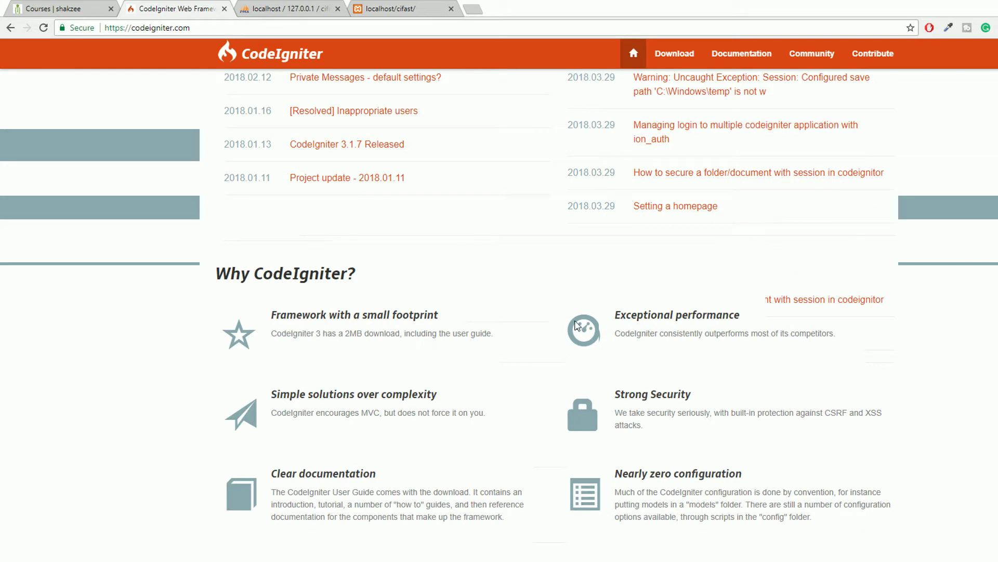
drag(615, 468, 753, 470)
click(793, 460)
Return to PhpStorm, comment out the echo line in the index() function, and close Welcome.php.
click(388, 5)
key(alt+Tab)
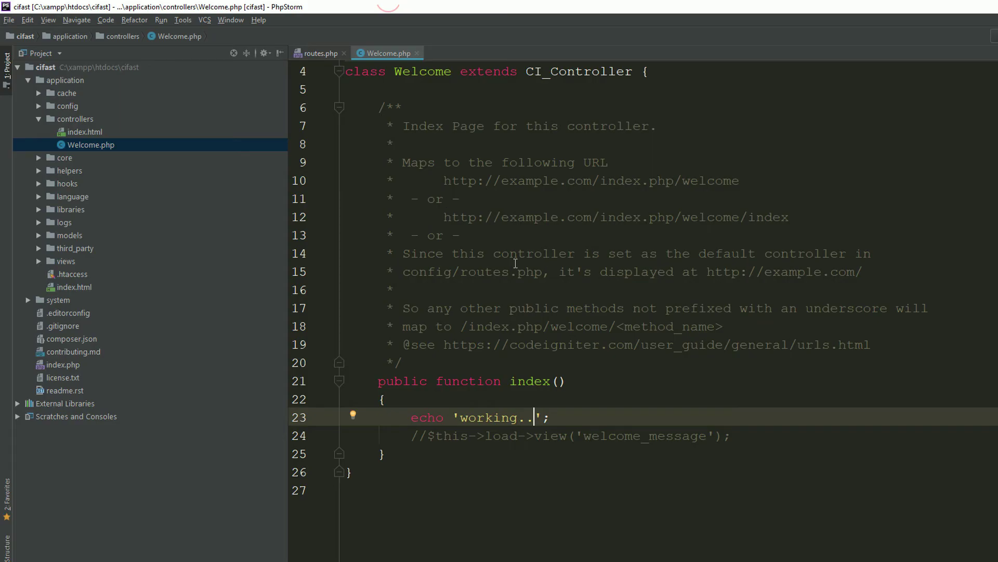
click(412, 424)
text(//)
click(416, 53)
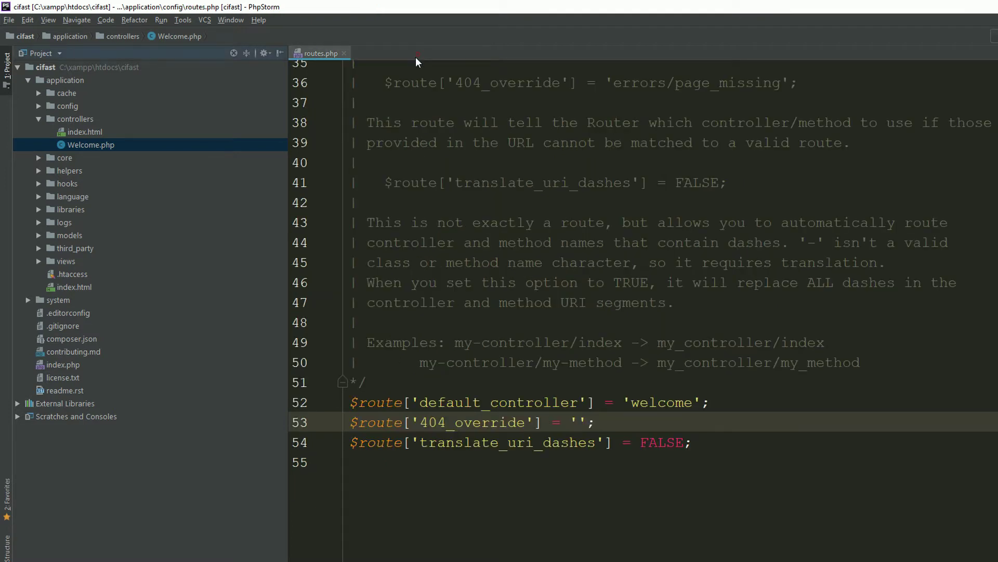
Collapse the controllers folder, expand config, and bring up routes.php to view the default_controller route.
click(35, 117)
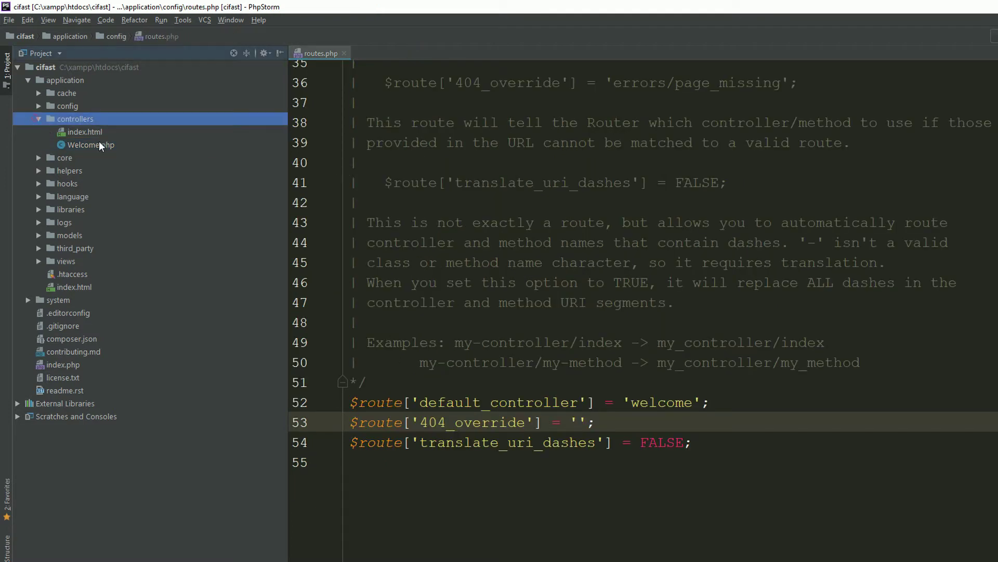
click(38, 120)
click(39, 106)
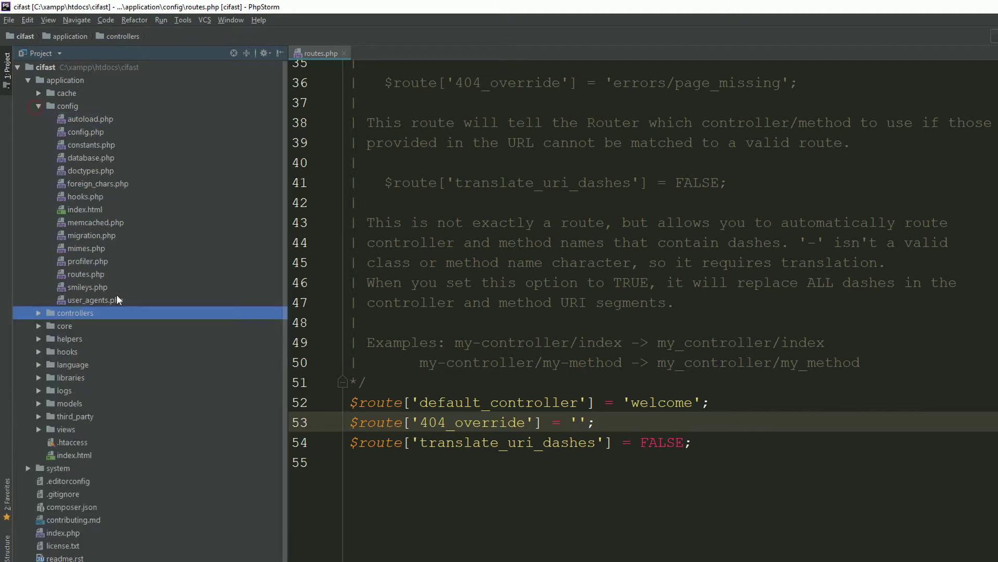
double_click(81, 274)
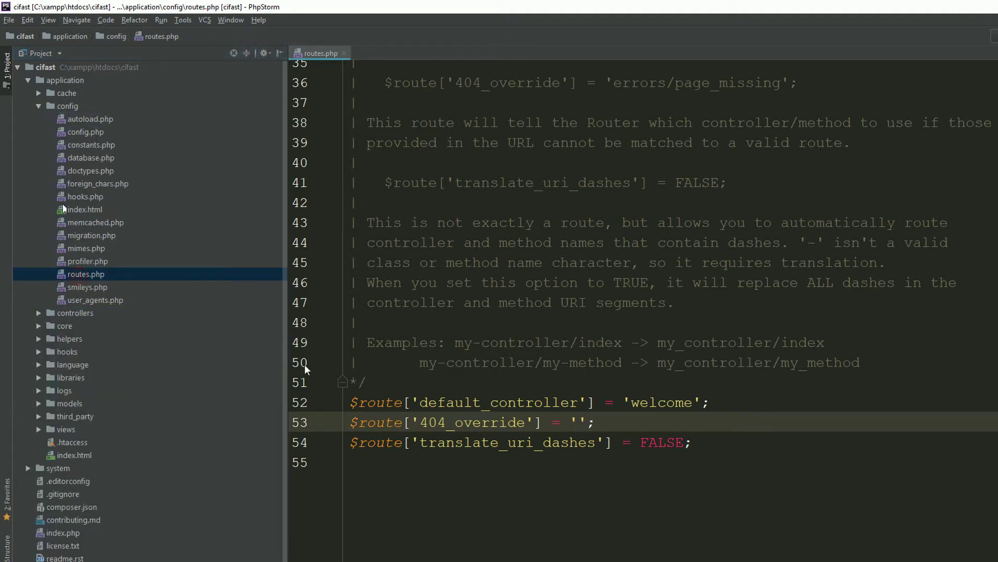
ctrl+scroll(584, 427, up, 2)
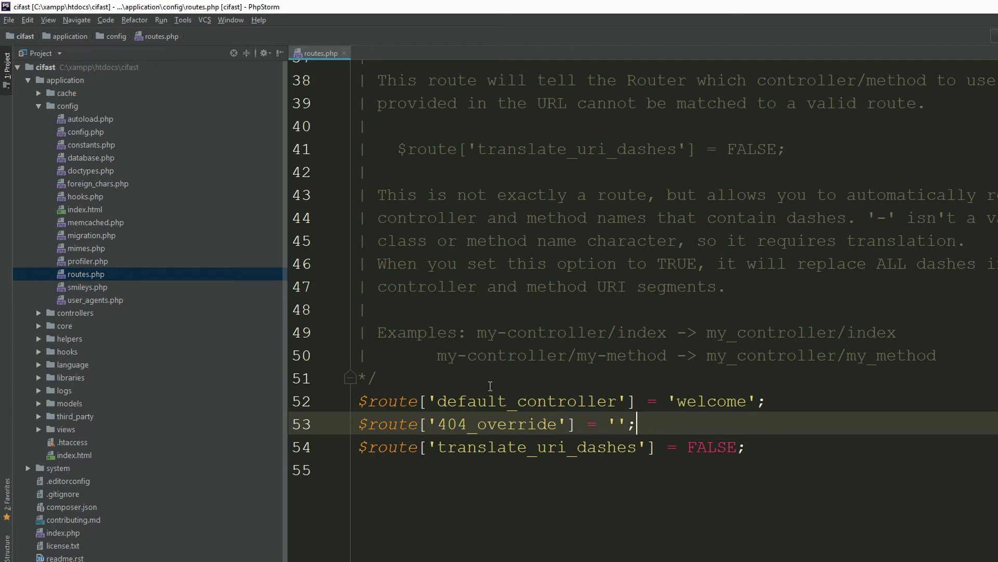
Switch to the browser and close the phpMyAdmin, CodeIgniter and Courses tabs, keeping only localhost/cifast.
key(alt+Tab)
key(ctrl+s)
click(780, 203)
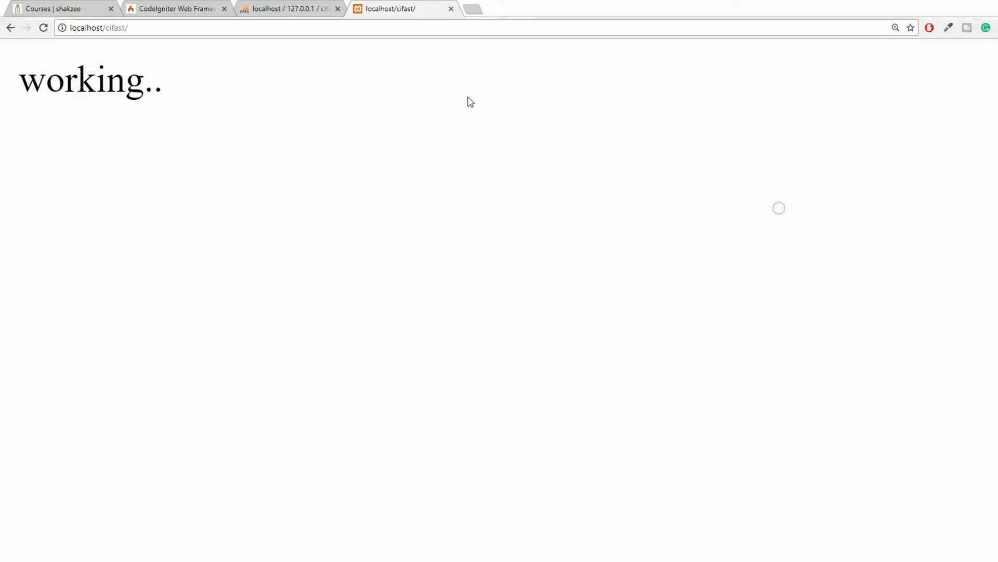
click(304, 8)
click(338, 8)
click(224, 9)
click(95, 6)
click(111, 8)
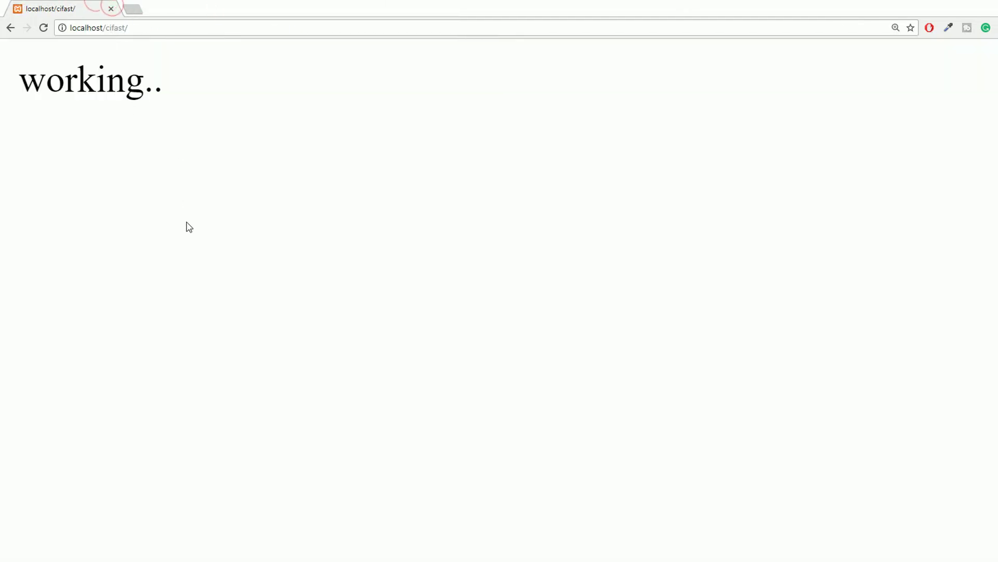
key(alt+Tab)
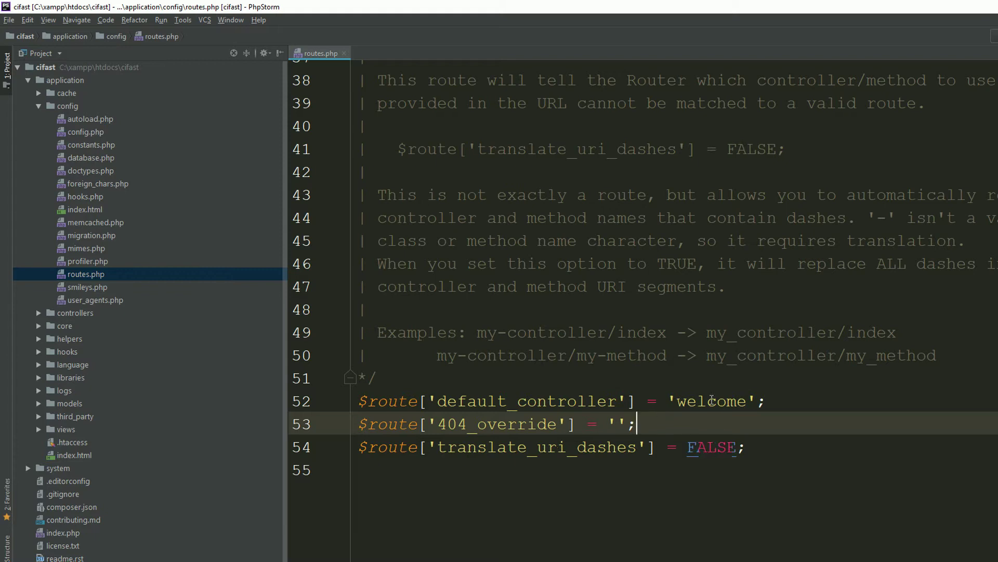
key(alt+Tab)
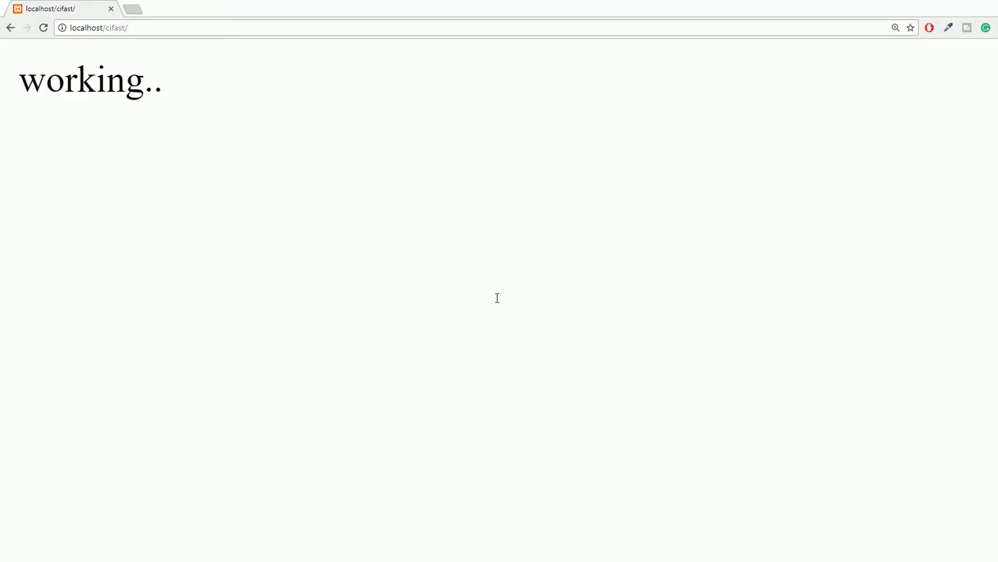
double_click(116, 28)
key(ctrl+t)
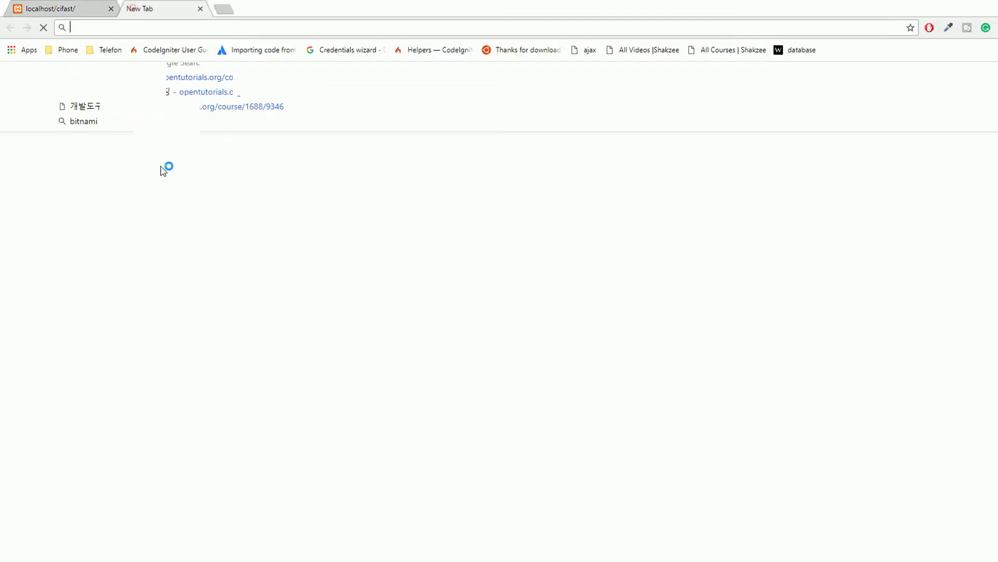
text(www)
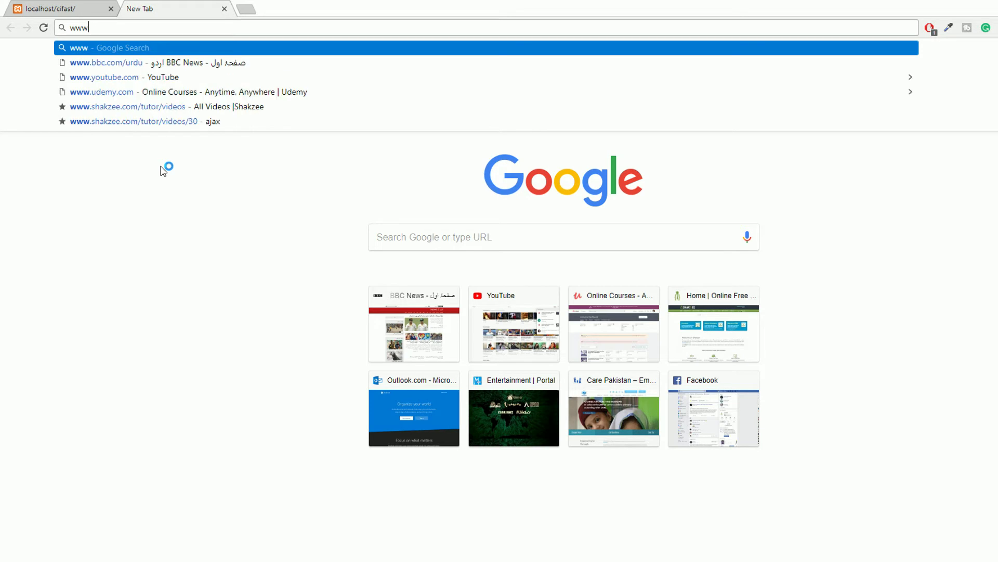
text(.sh)
key(Return)
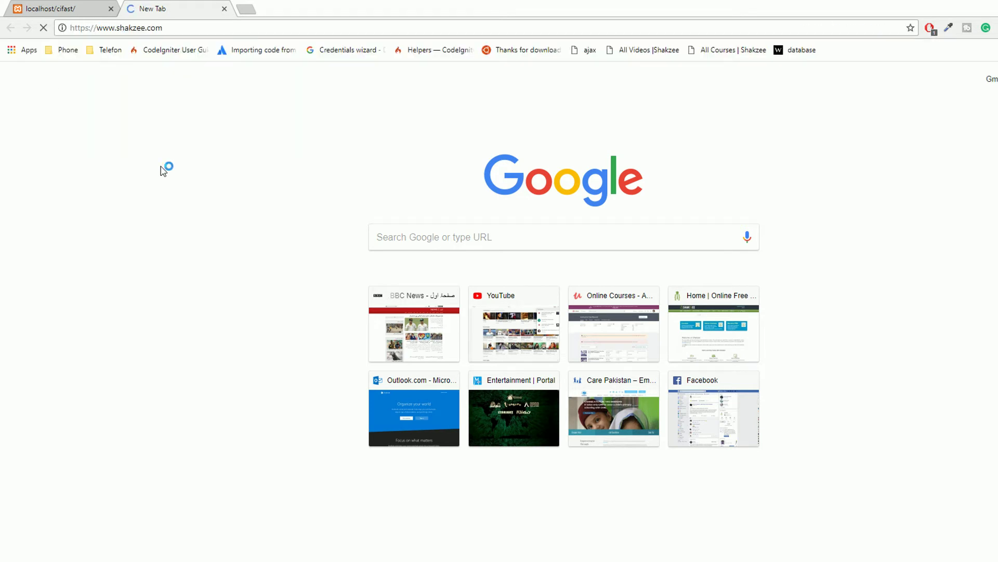
click(205, 26)
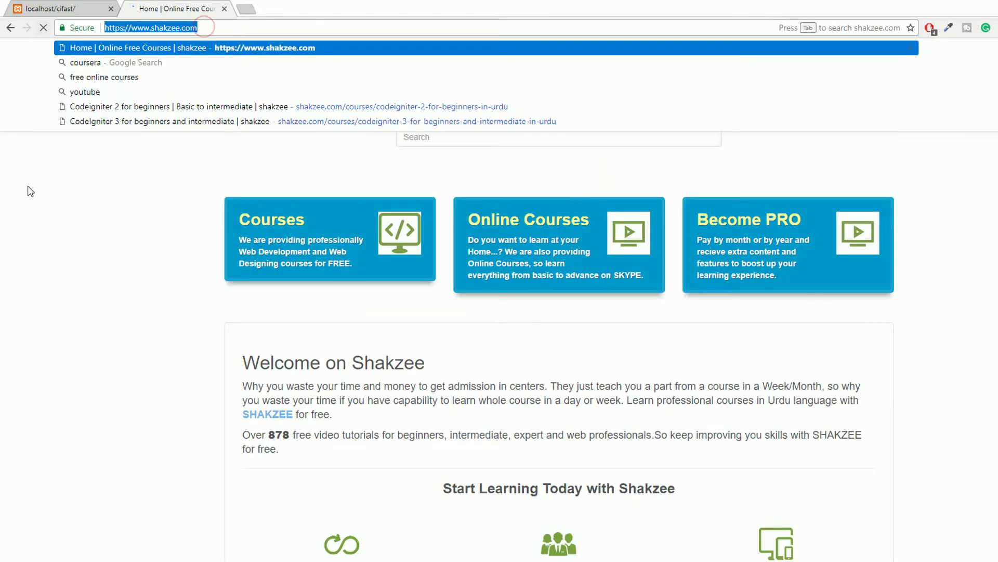
click(88, 332)
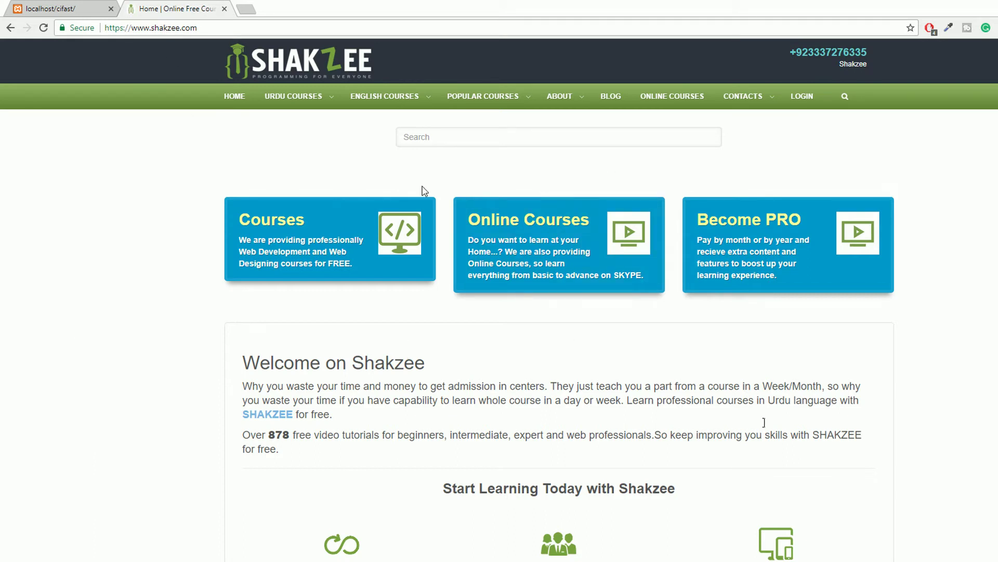
scroll(542, 180, down, 2)
scroll(410, 286, up, 2)
Return to the localhost/cifast tab and examine the page and its address.
click(67, 9)
click(274, 200)
key(alt+Tab)
key(alt+Tab)
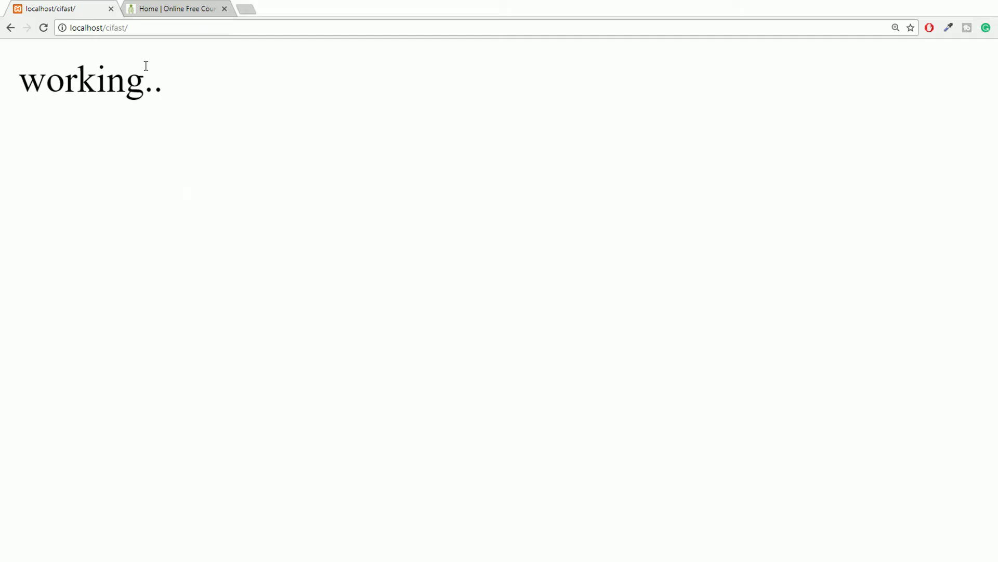
click(138, 28)
click(115, 372)
Switch to PhpStorm, collapse the config folder, and set the default_controller route to 'home' in routes.php.
key(alt+Tab)
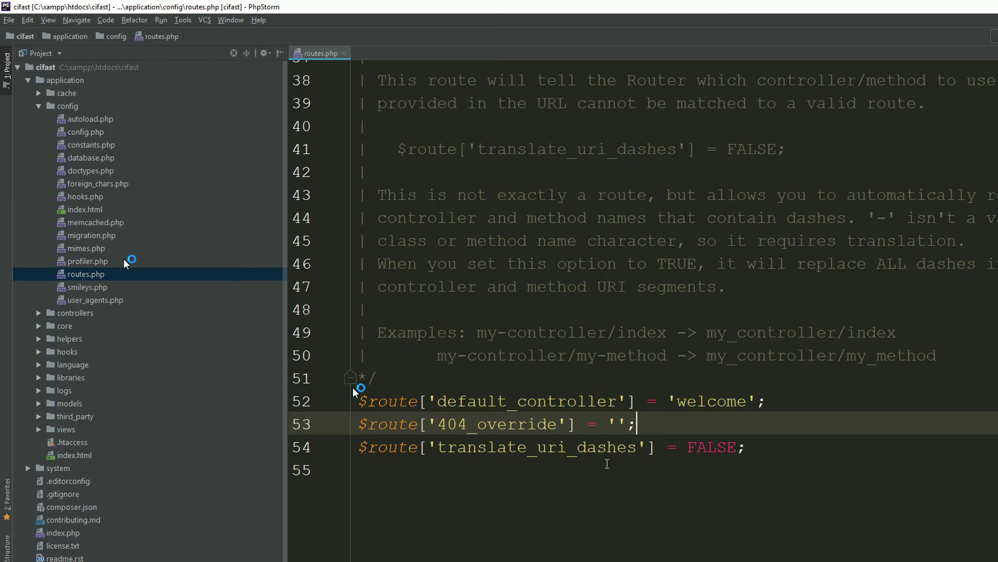
click(39, 106)
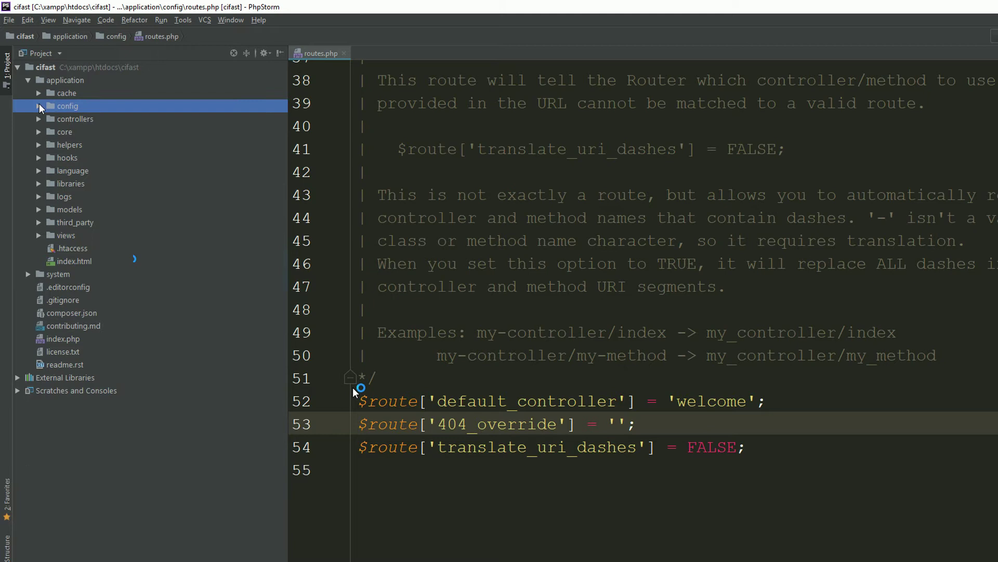
click(589, 434)
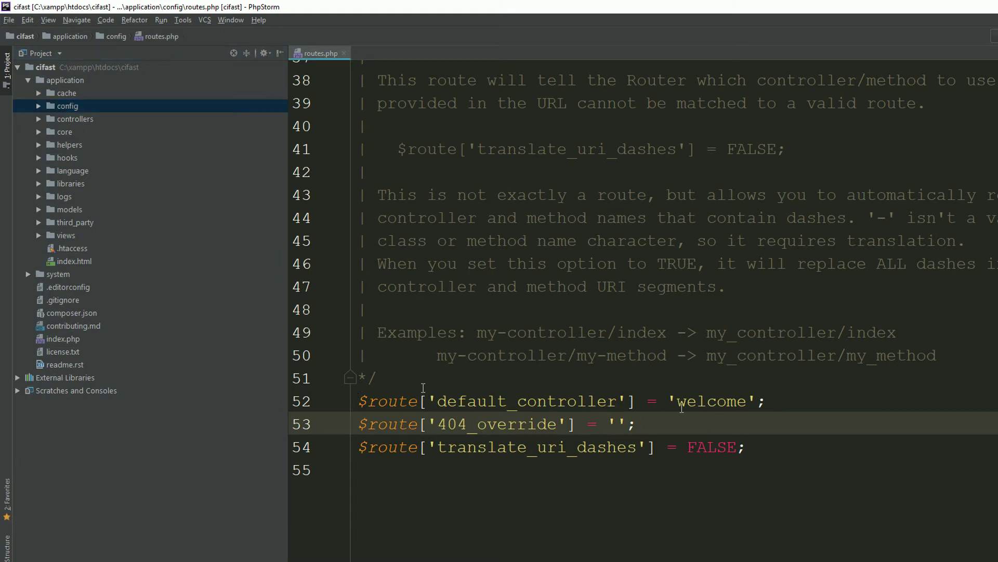
double_click(706, 403)
text(home)
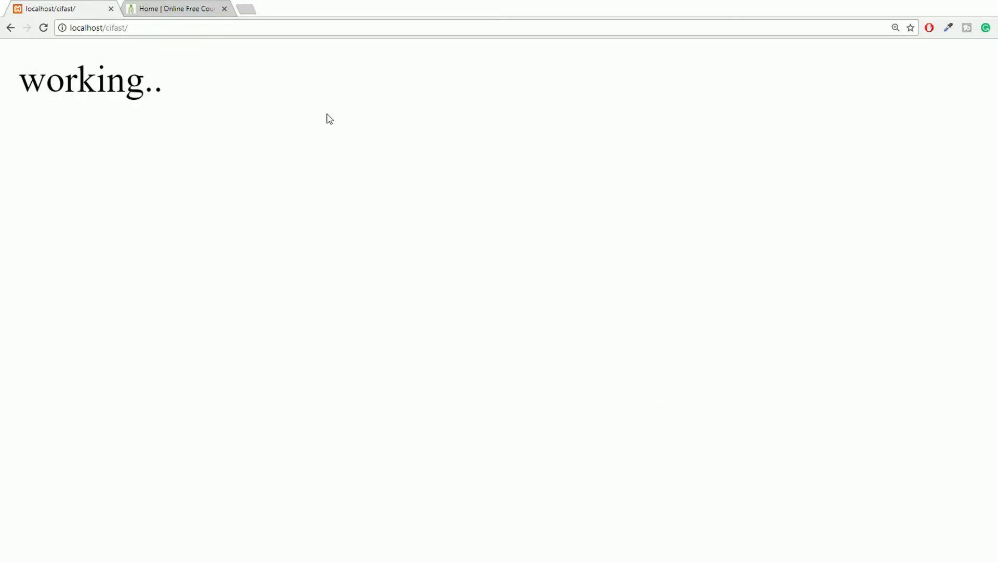
In the browser, close the shakzee.com tab and reload localhost/cifast to test the new default controller.
click(224, 8)
click(149, 32)
key(Return)
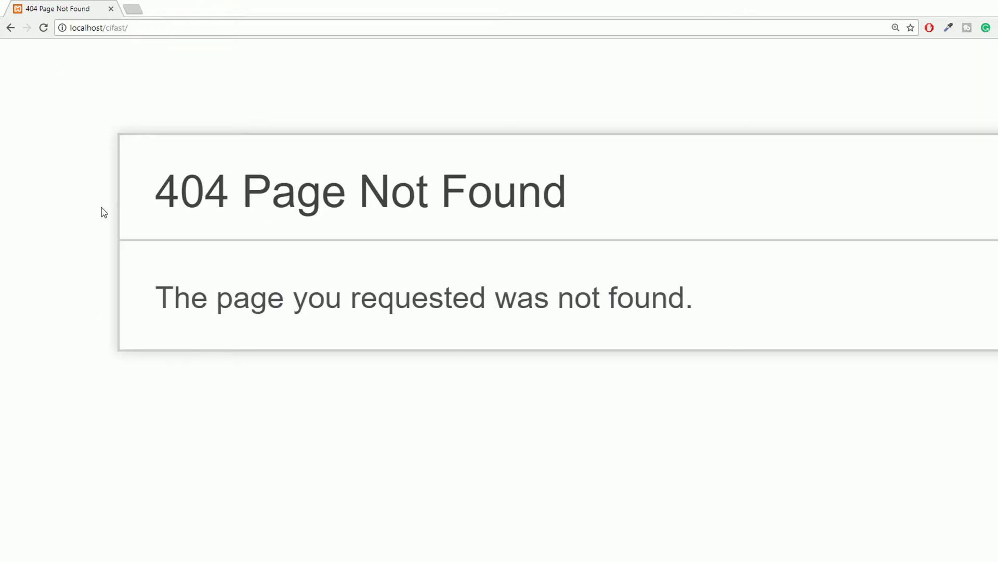
key(alt+Tab)
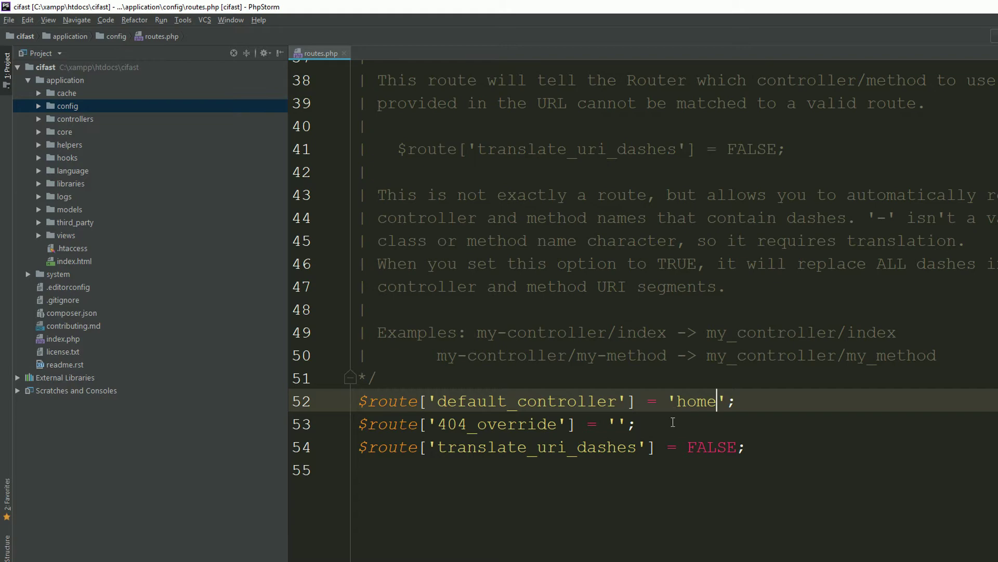
key(alt+Tab)
key(alt+Tab)
key(alt+Tab)
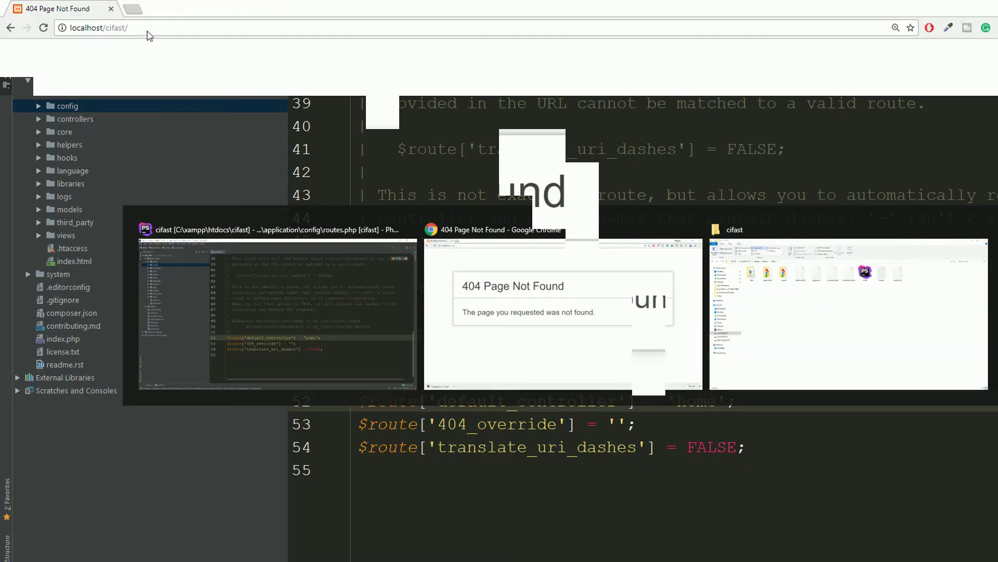
Switch to PhpStorm and create a new PHP file named Home in the controllers folder.
key(alt+Tab)
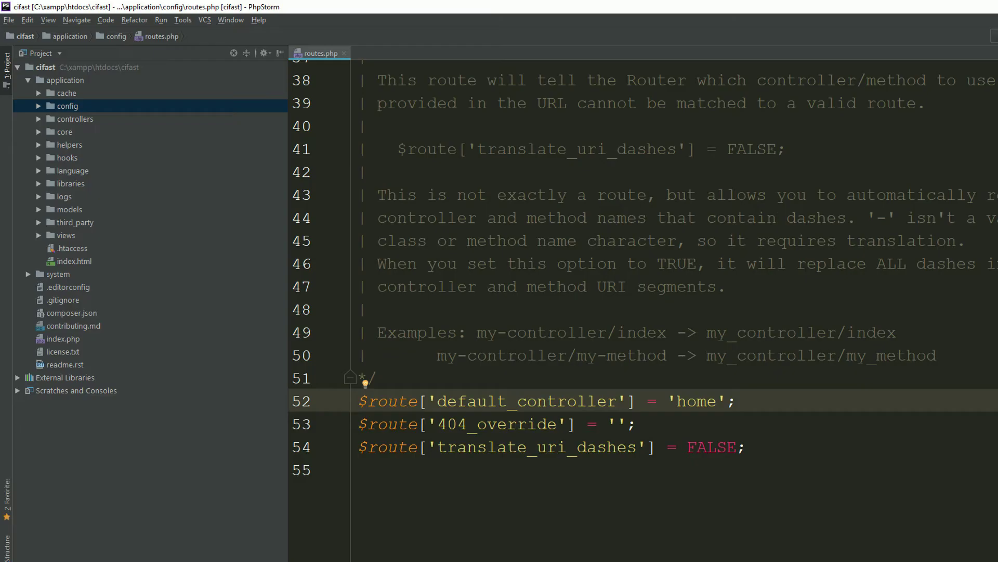
click(37, 119)
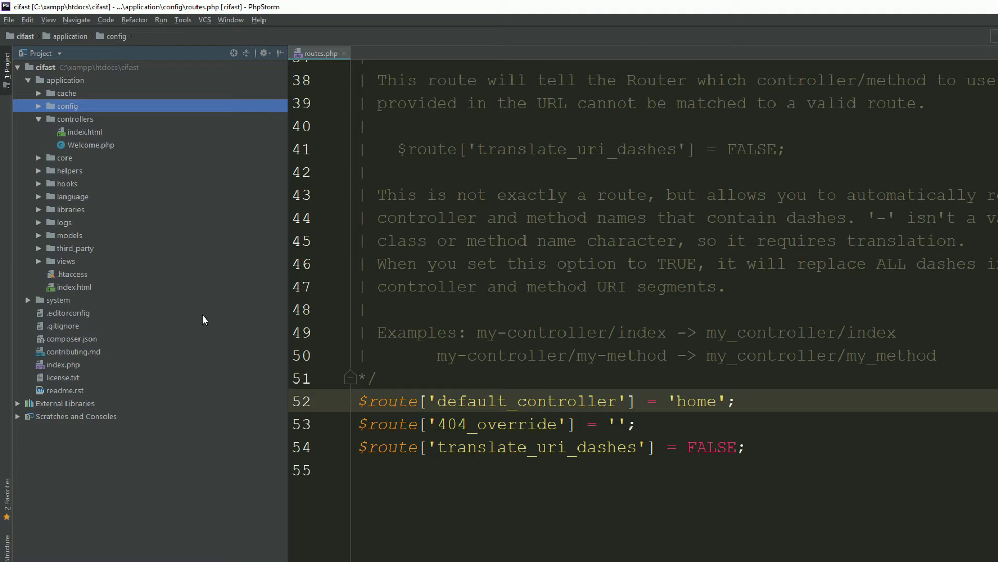
click(38, 119)
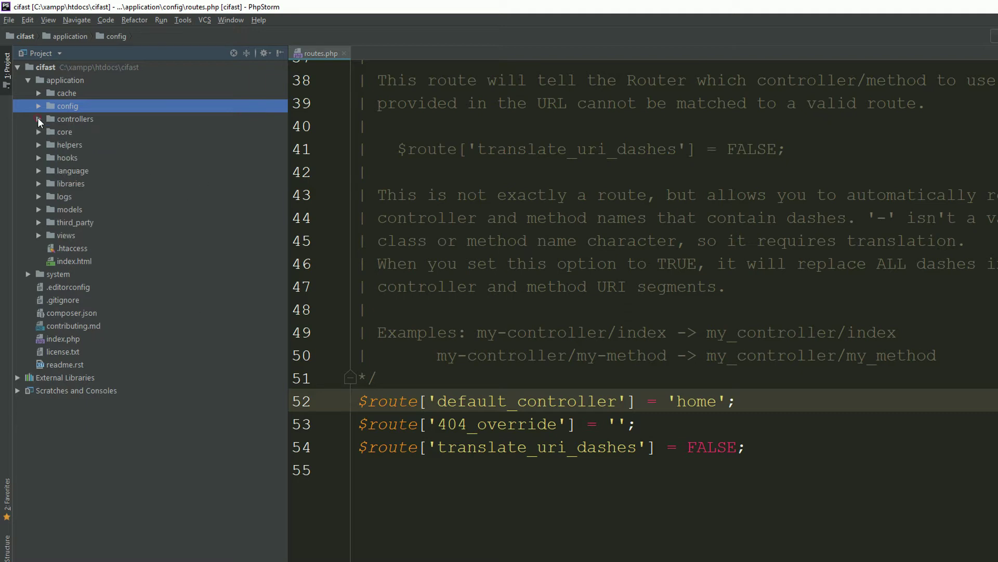
click(37, 118)
click(63, 118)
right_click(63, 117)
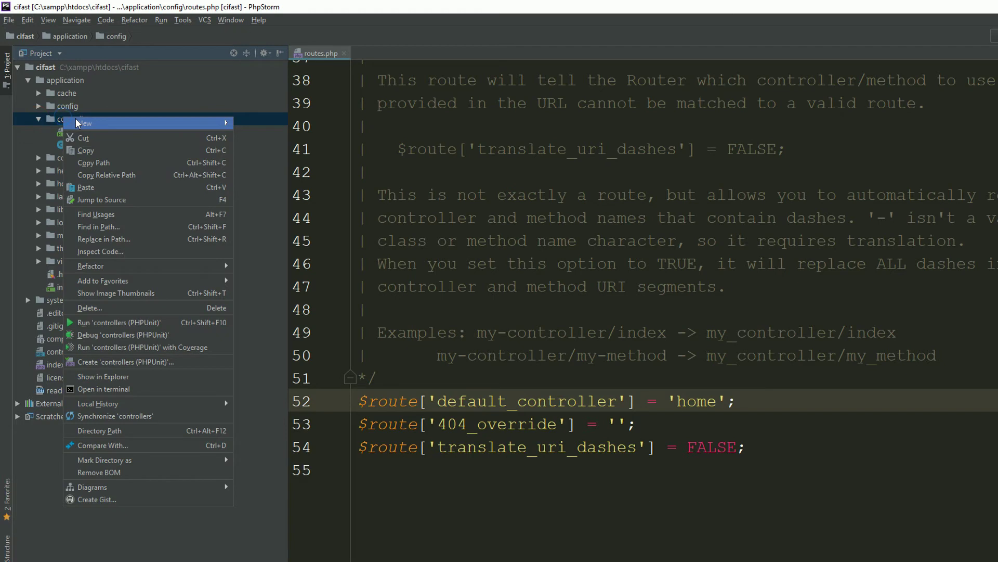
mouse_move(130, 122)
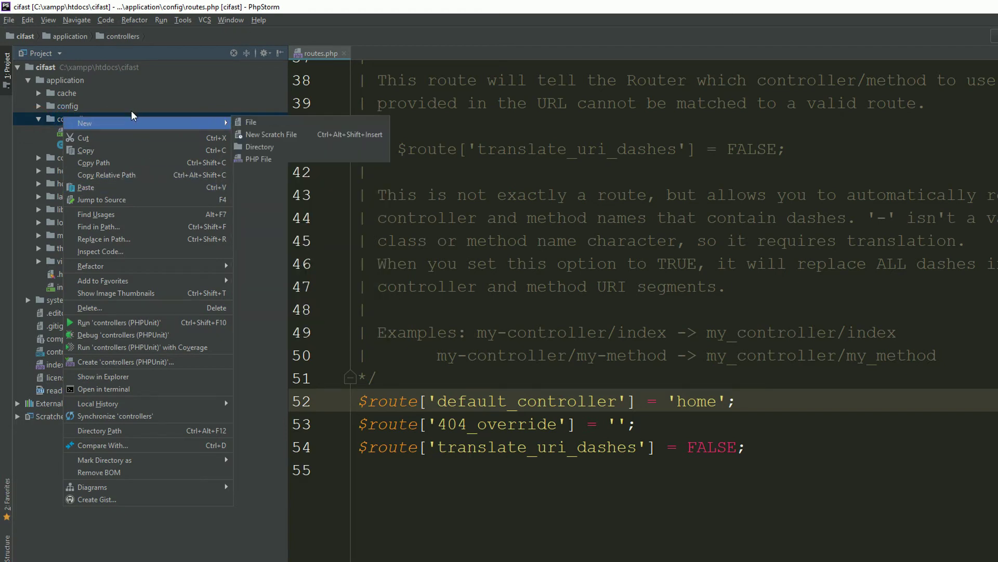
click(284, 159)
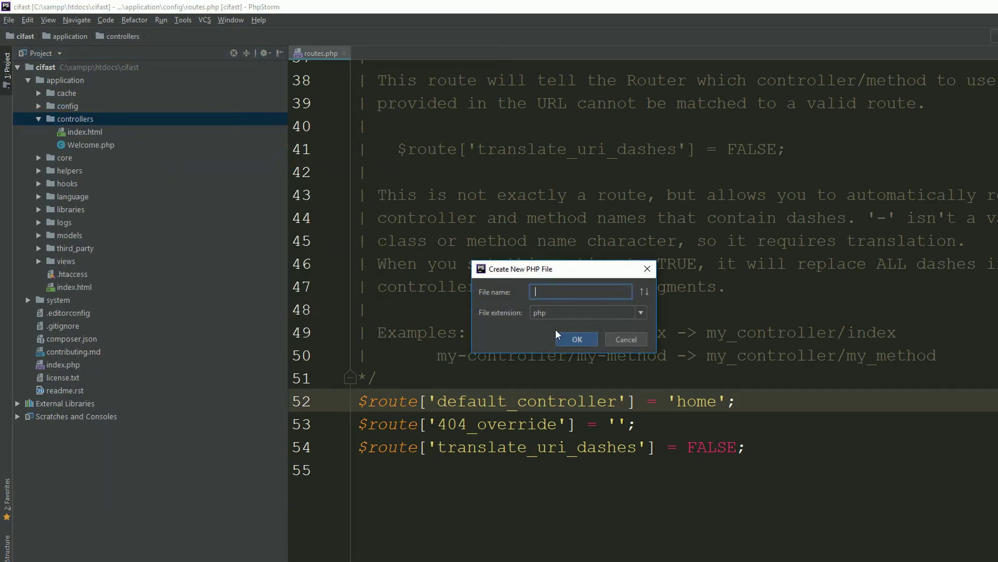
text(Home)
key(Return)
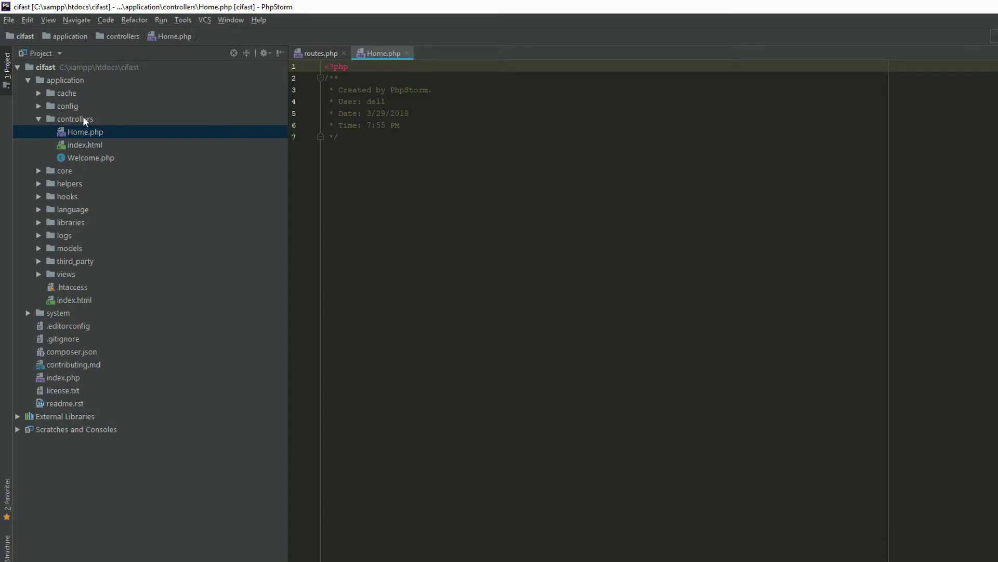
Add empty lines below the header comment in Home.php for the class code.
click(455, 190)
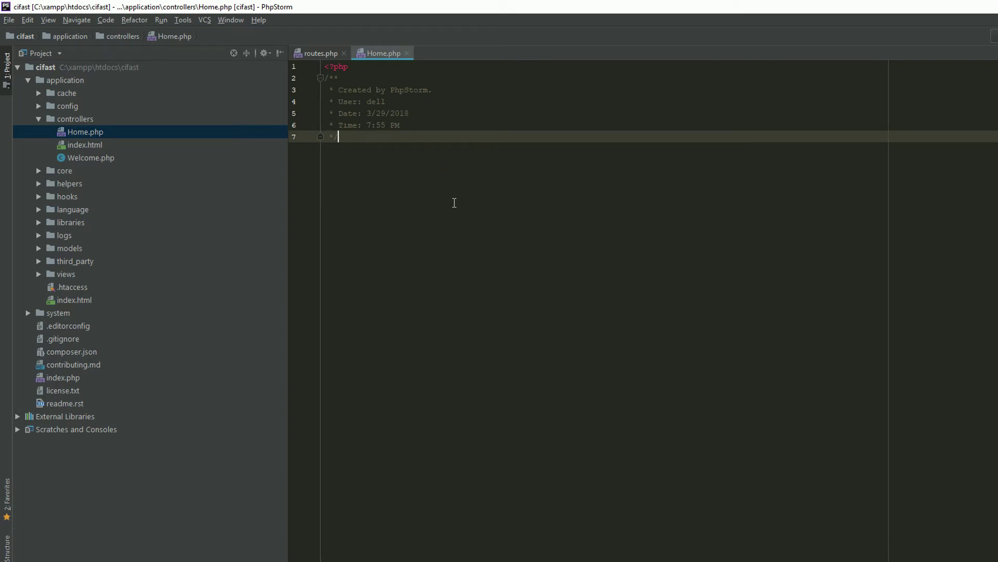
key(Return)
key(Return)
text(cla)
key(Return)
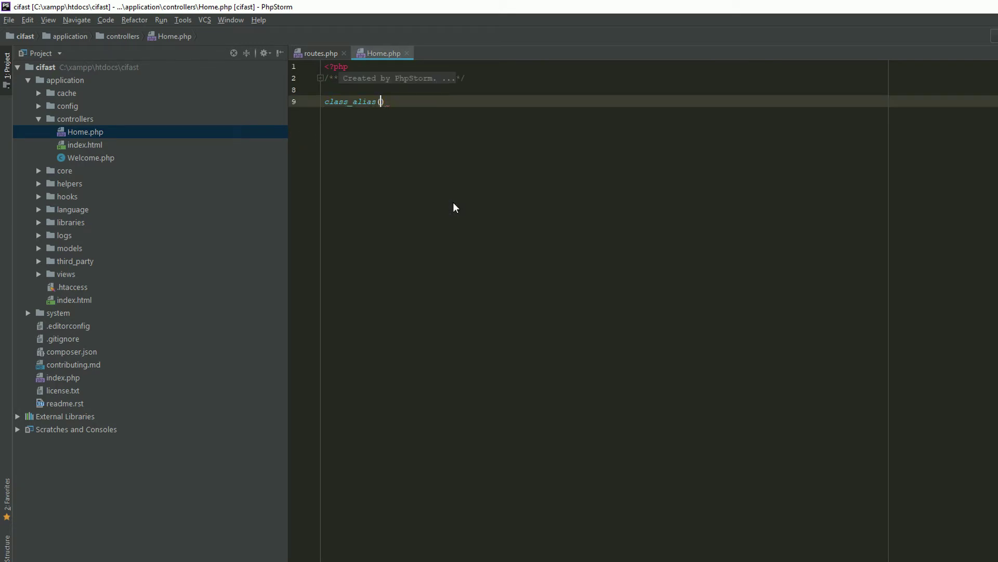
key(ctrl+z)
key(ctrl+z)
scroll(454, 202, up, 6)
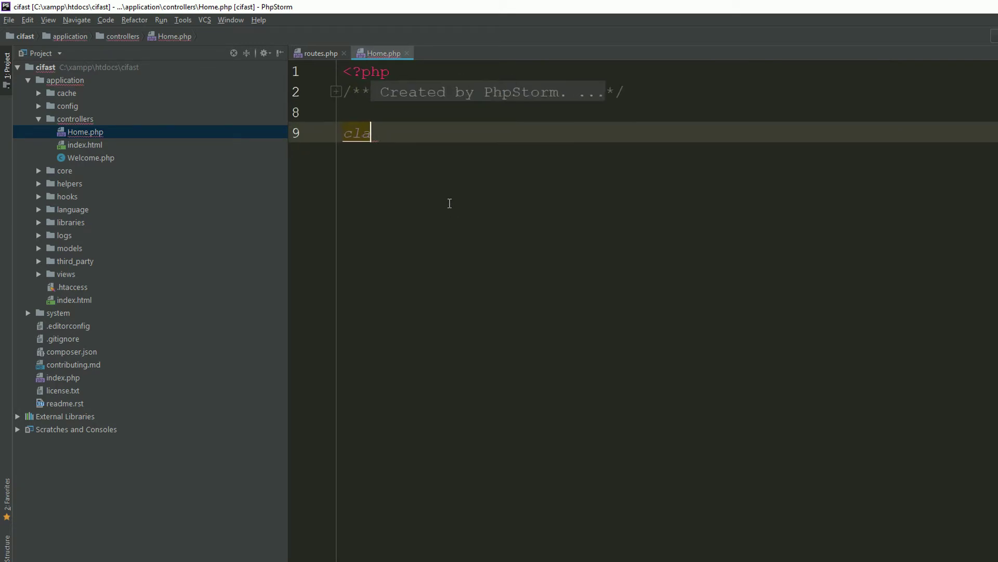
text(lc)
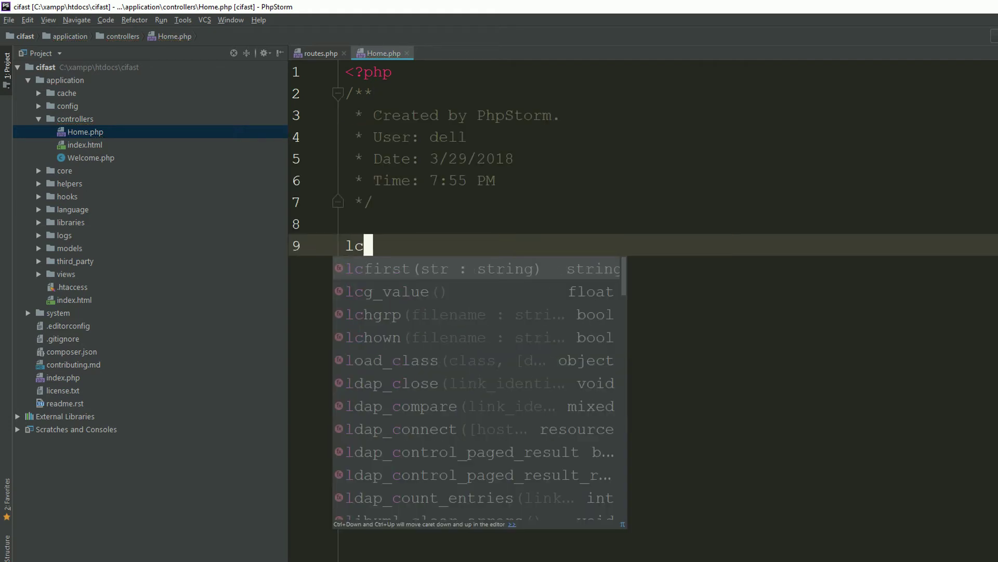
key(BackSpace)
key(BackSpace)
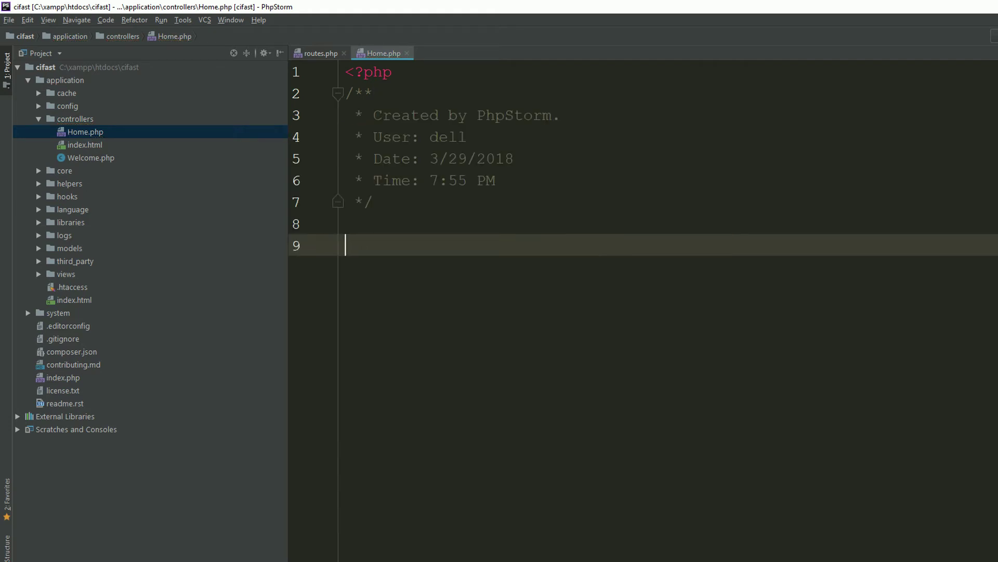
text(c;)
key(ctrl+shift+minus)
key(ctrl+z)
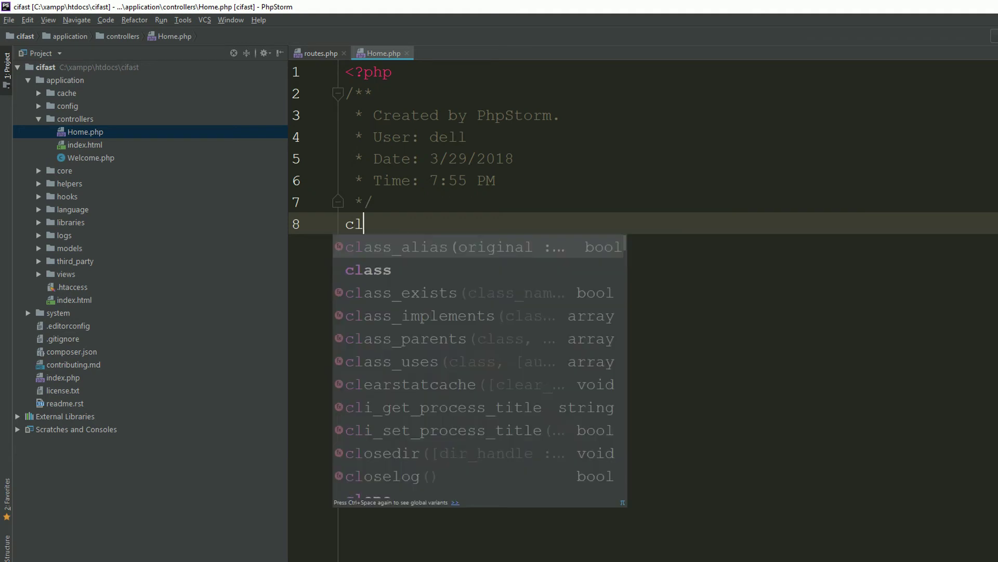
text(cl)
key(Return)
key(ctrl+z)
key(ctrl+z)
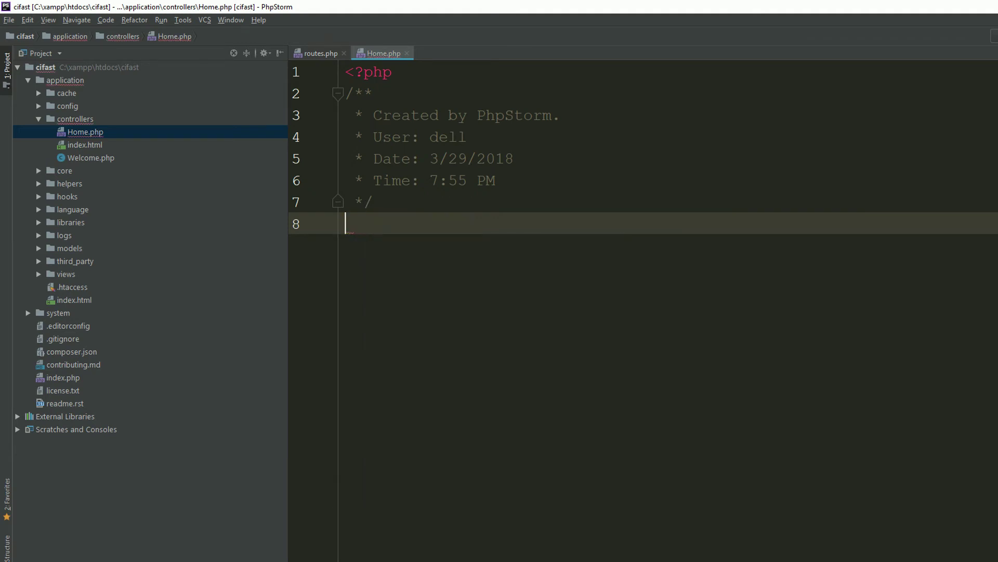
Declare a class Home that extends CI_Controller below the header comment, with an empty body in braces.
text(class )
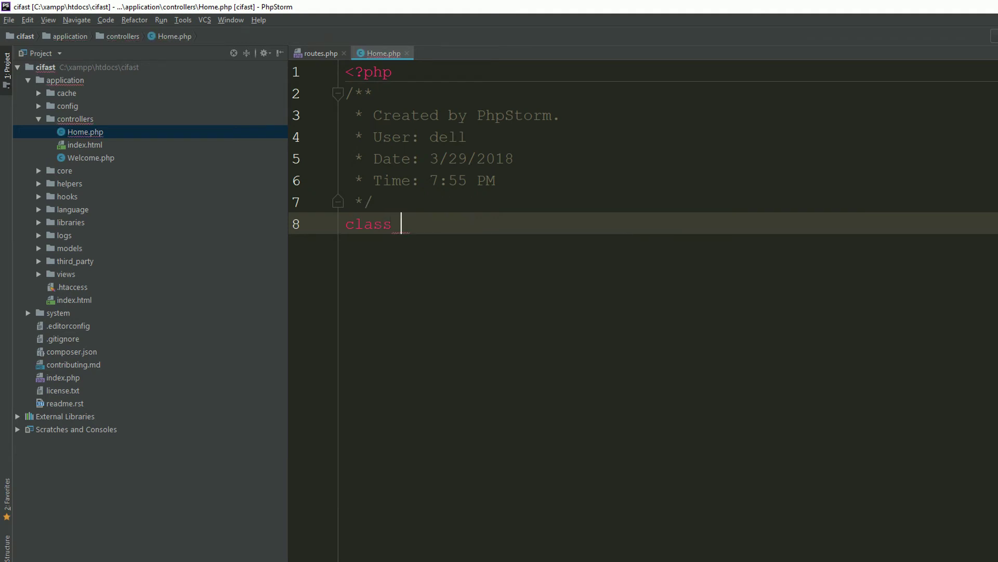
text(exte)
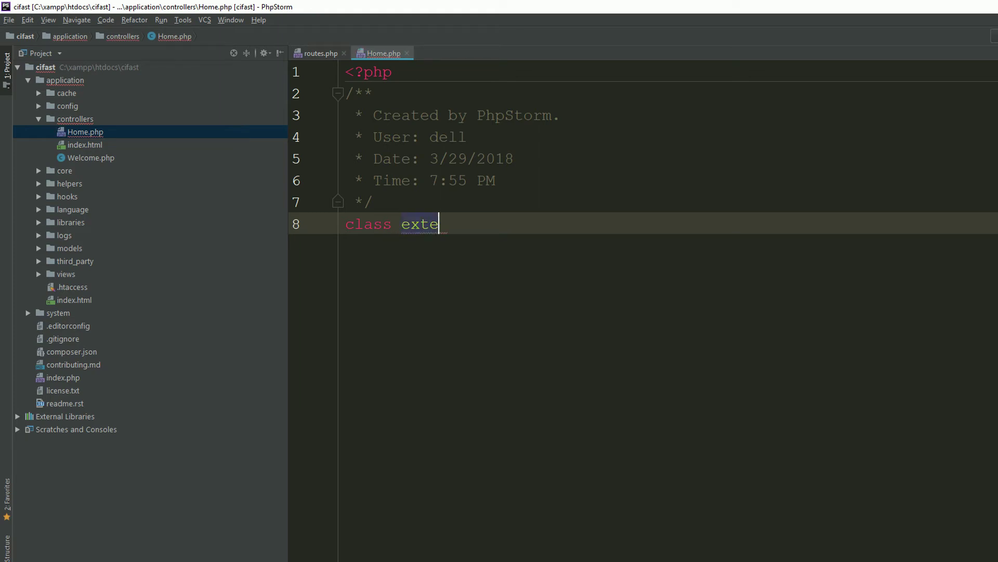
key(BackSpace)
key(BackSpace)
key(BackSpace)
text(Homee)
key(BackSpace)
text(extends  CI_Conte)
key(BackSpace)
text(roller)
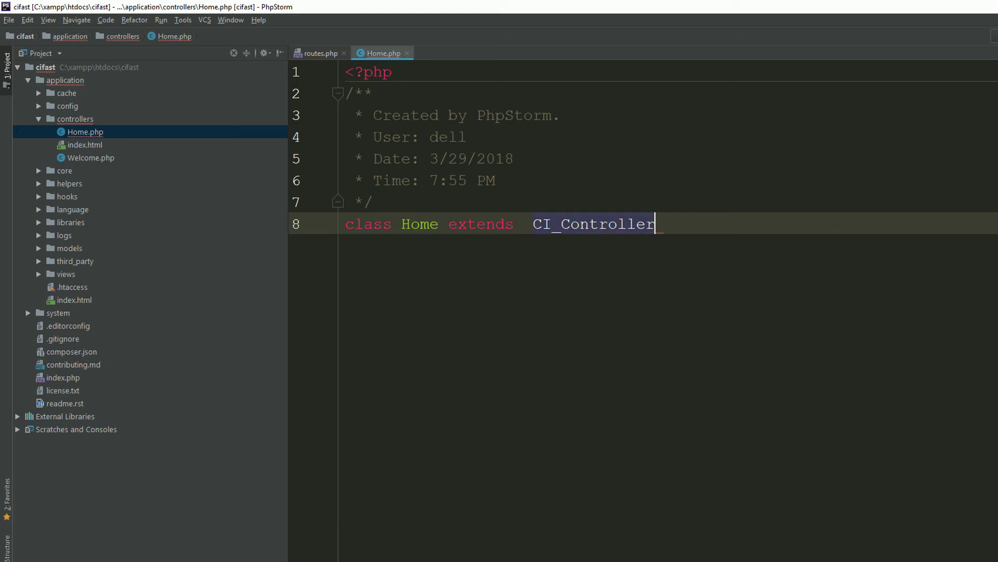
text({)
key(Return)
key(Return)
key(Return)
key(Up)
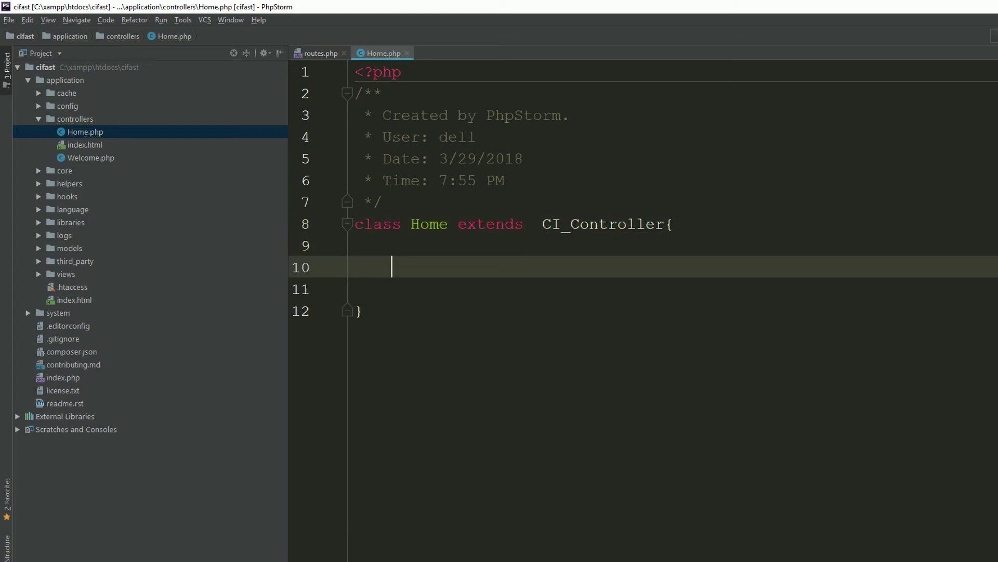
text(public)
key(Escape)
key(BackSpace)
key(BackSpace)
key(BackSpace)
key(BackSpace)
key(BackSpace)
key(BackSpace)
Add a public function index() with an empty body inside the Home class.
text(pubf)
key(Tab)
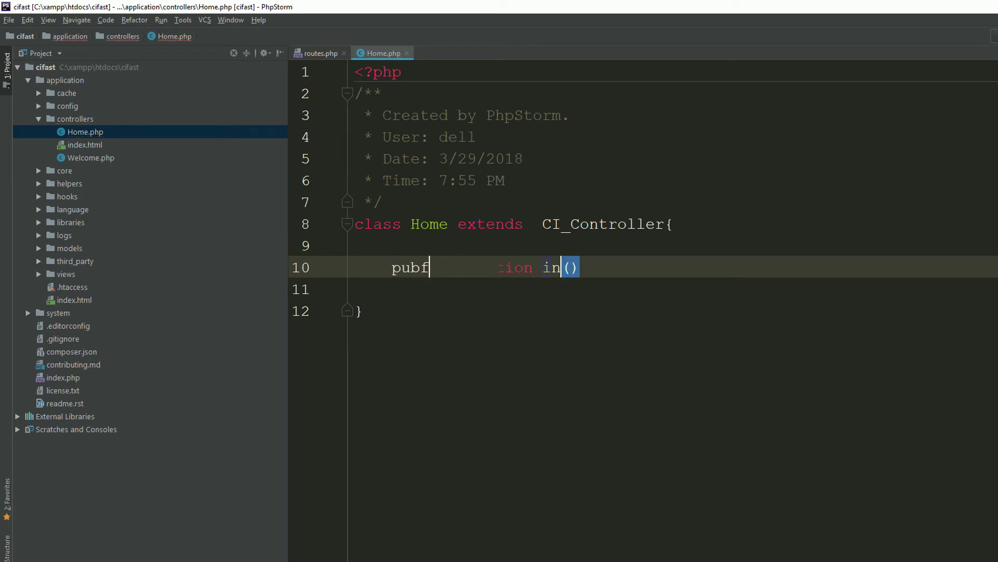
key(Return)
Make index() echo the text 'working home controller..!'.
text(echo 'wo';)
key(Left)
key(Left)
text(wo)
text(rking home c)
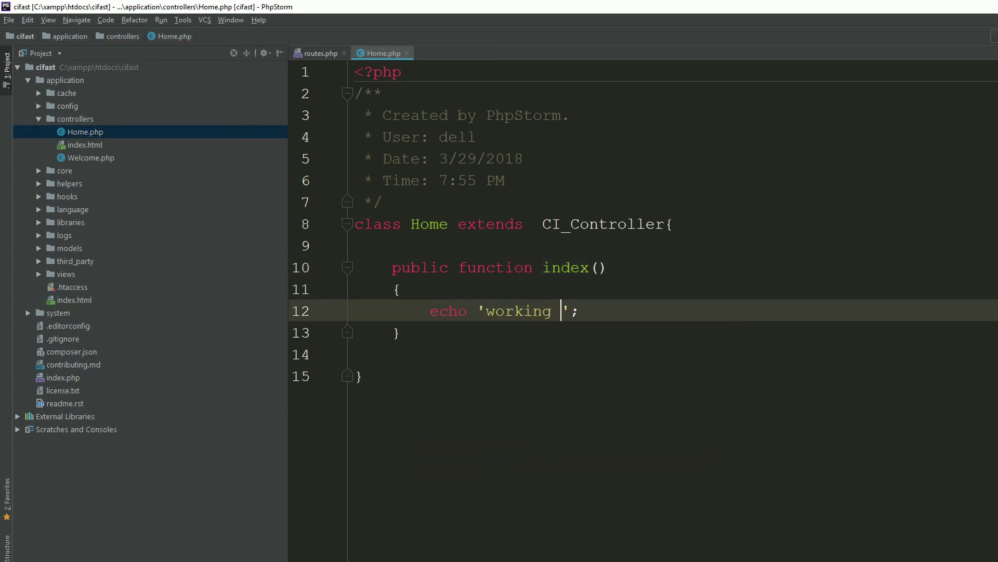
text(ont)
key(BackSpace)
text(troller..)
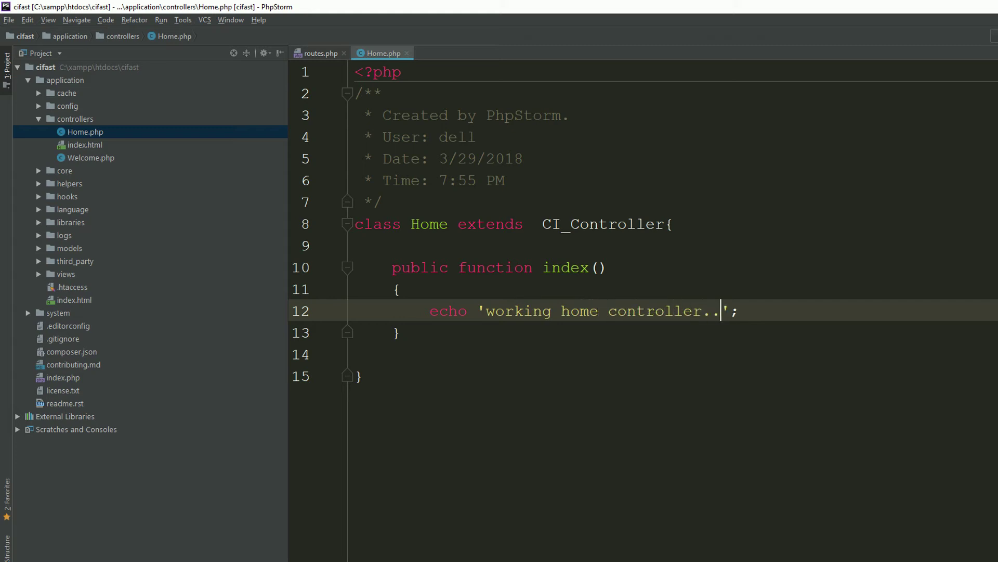
text(!)
Switch to the browser, reload localhost/cifast and examine the output of the Home controller.
key(alt+Tab)
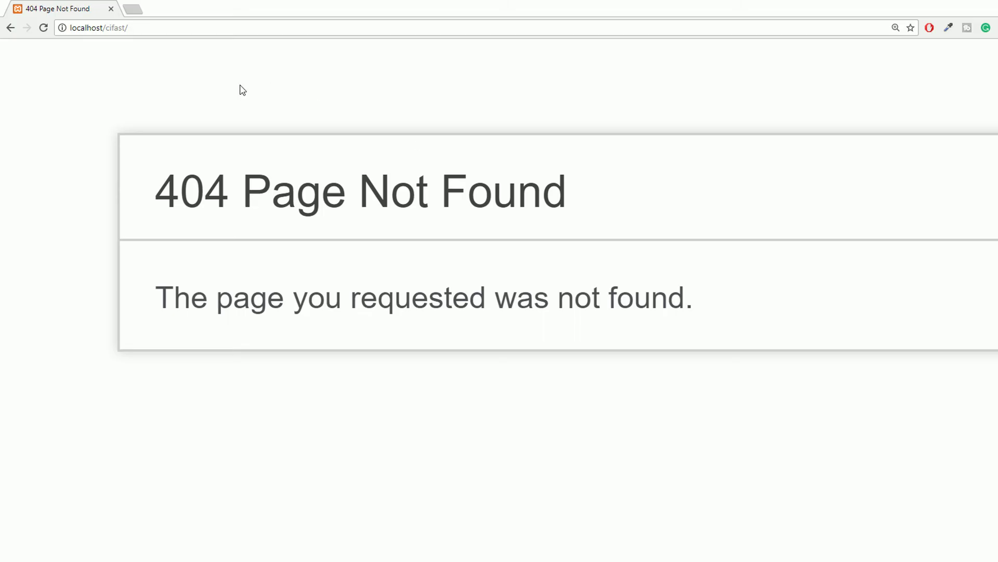
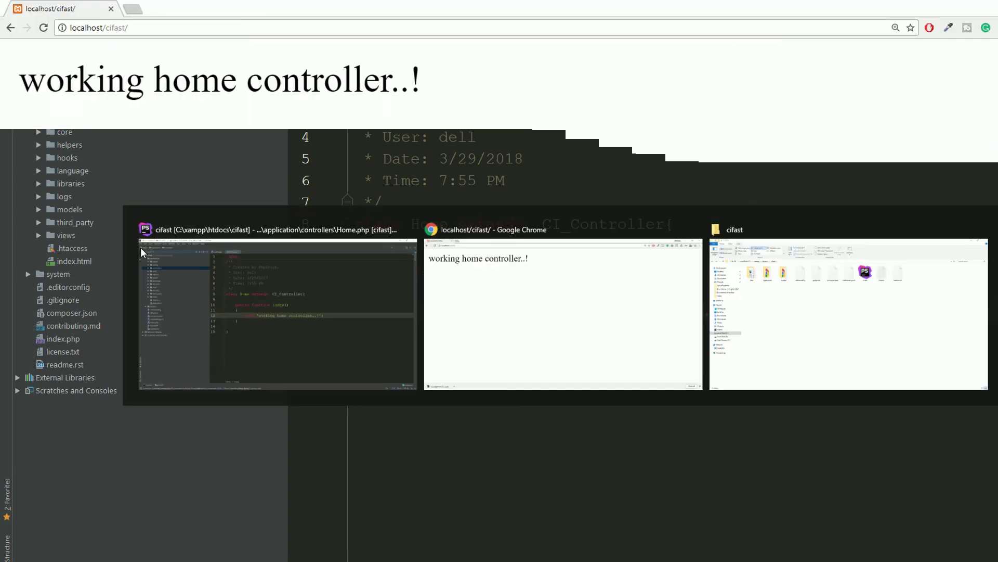
key(F5)
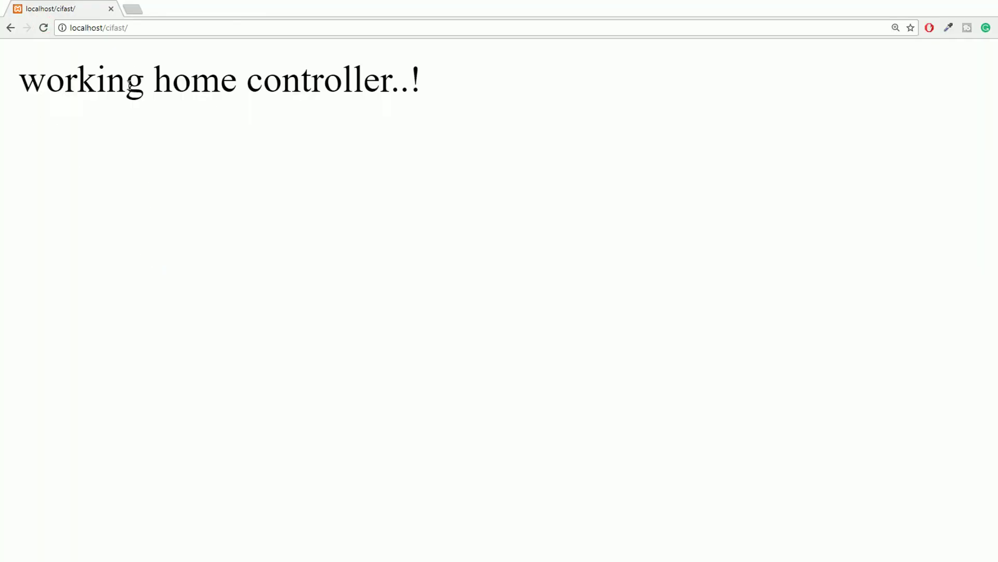
drag(17, 72, 198, 131)
In PhpStorm, open routes.php from the config folder and compare its default_controller route with the localhost/cifast address in the browser.
key(alt+Tab)
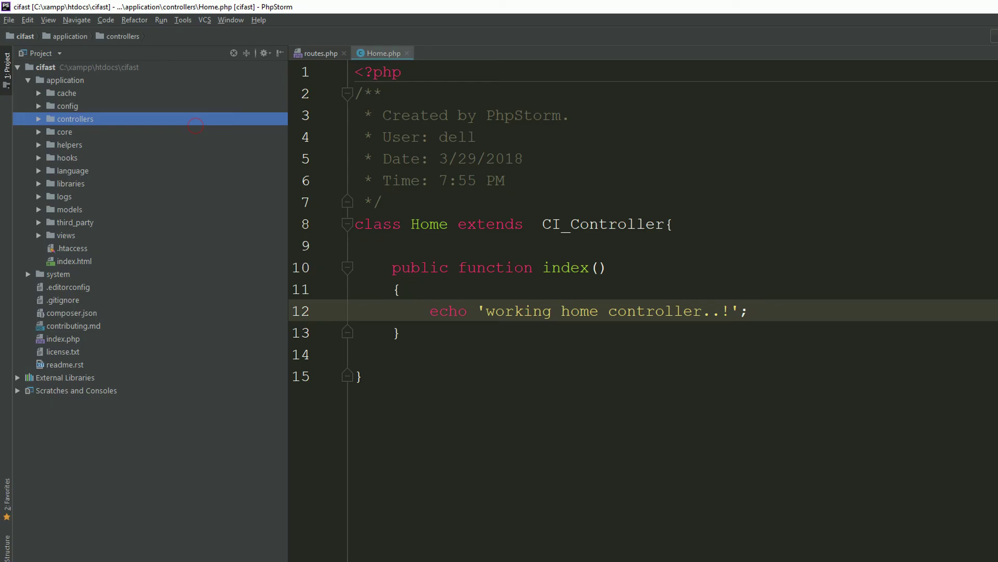
click(32, 106)
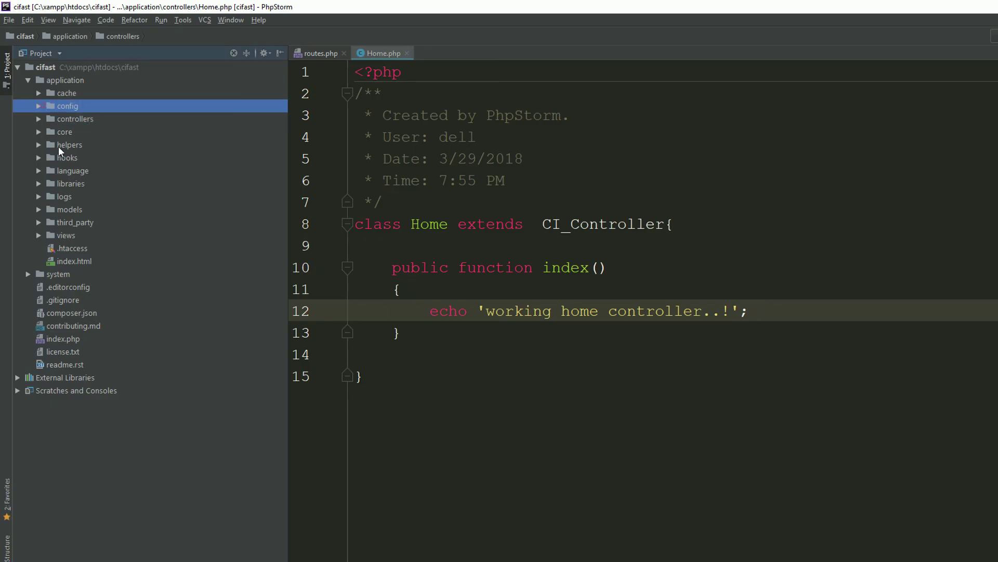
click(39, 107)
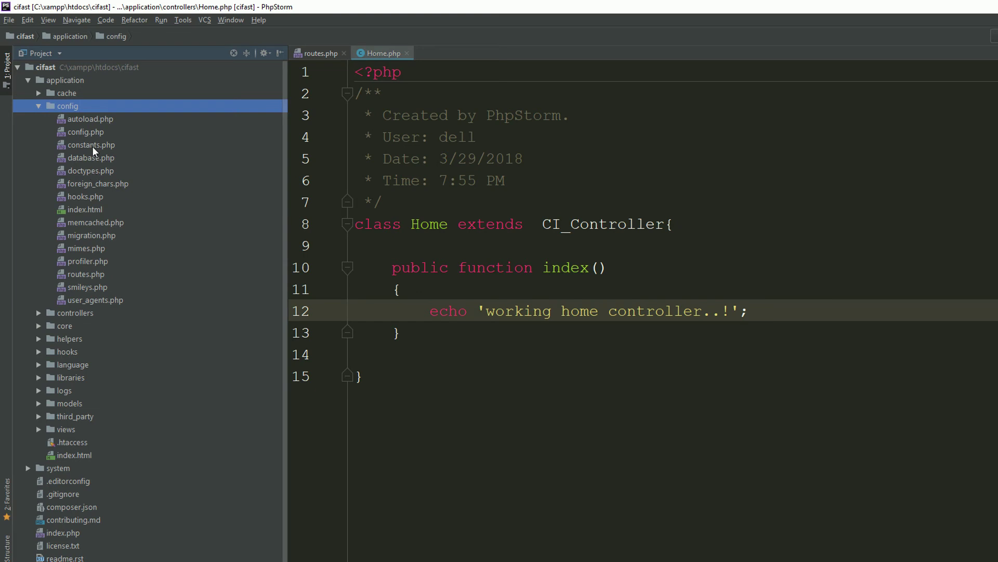
double_click(83, 274)
key(alt+Tab)
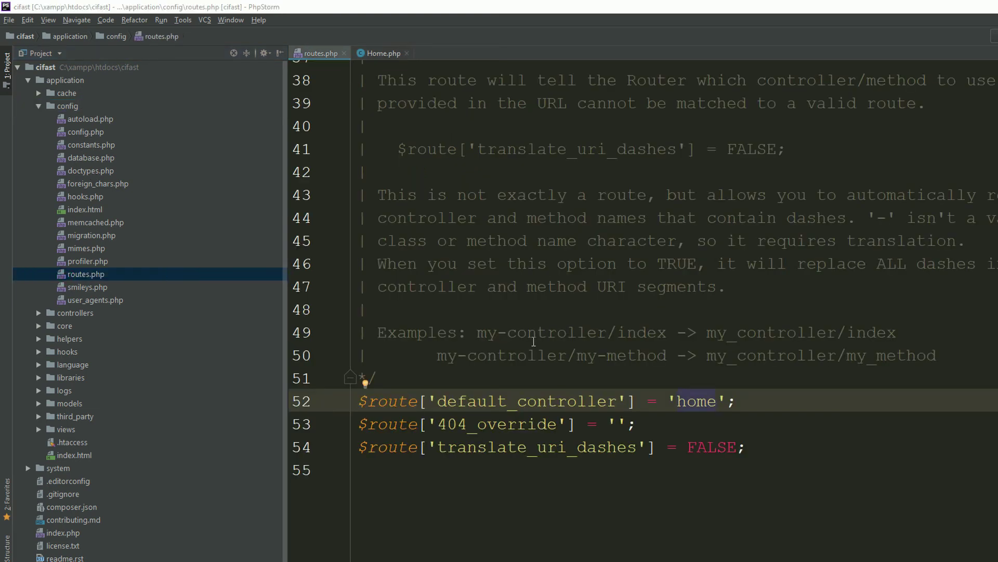
click(138, 27)
key(alt+Tab)
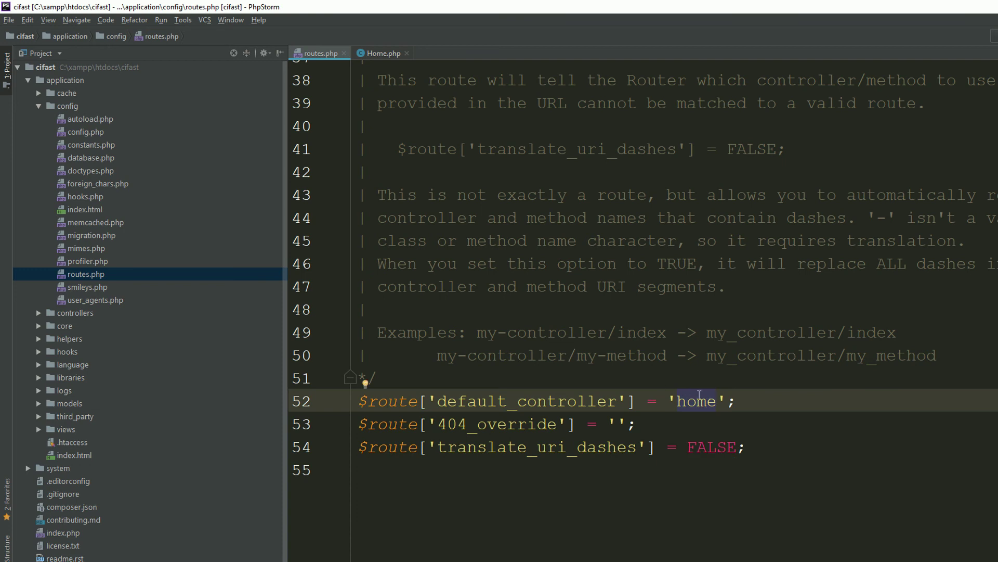
Collapse the config folder and close both Home.php and routes.php.
click(407, 53)
click(41, 107)
click(38, 106)
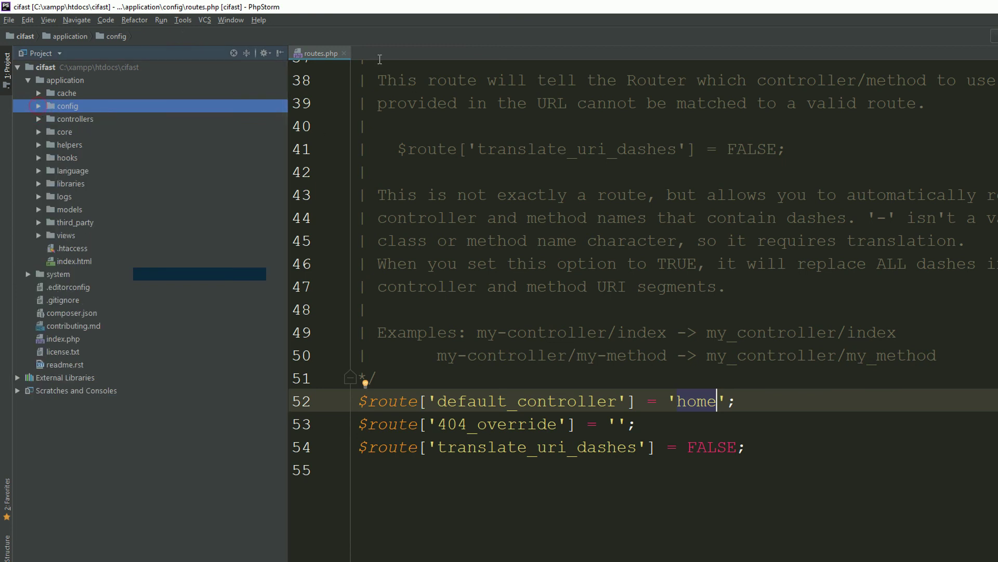
click(344, 54)
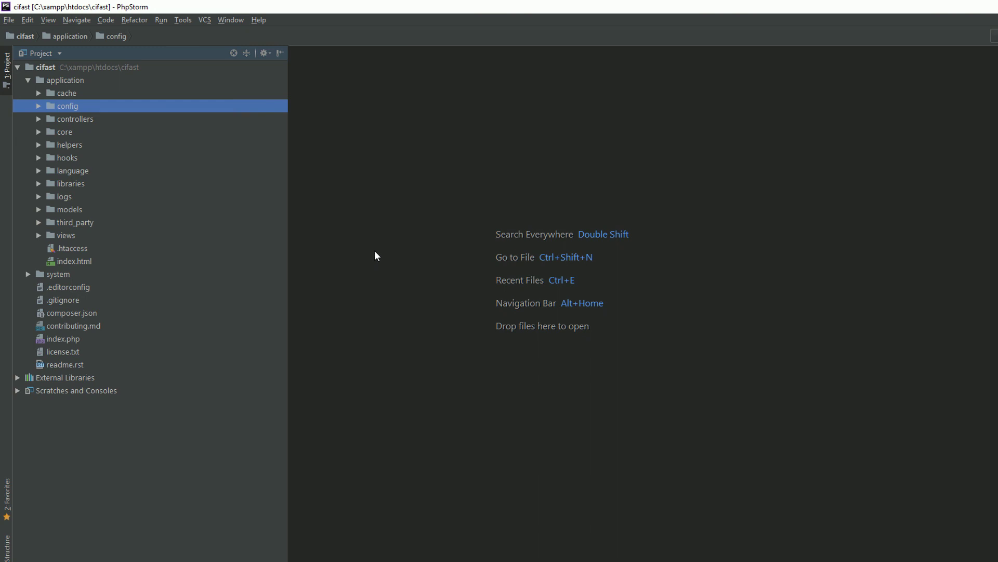
Switch to the browser and load localhost/cifast again to check the page.
key(alt+Tab)
key(ctrl+l)
key(Return)
click(503, 274)
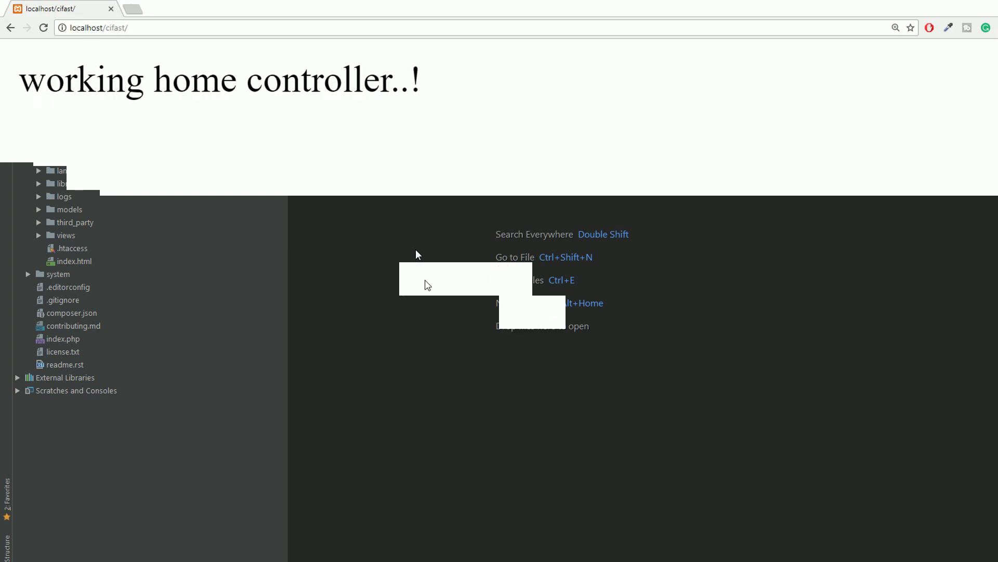